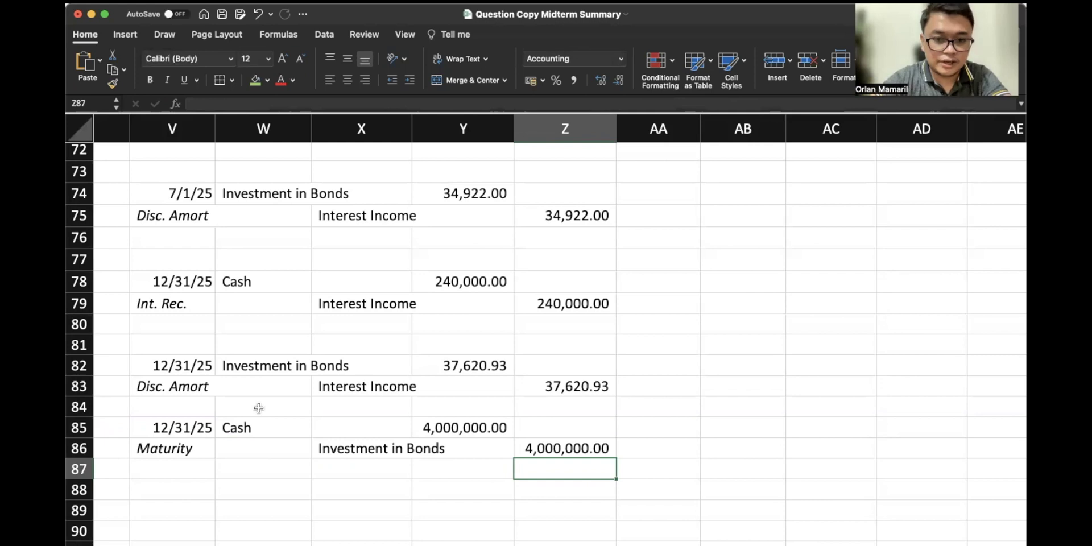
Step: Look over the blank FVPL, FVOCI and Amortized Cost comparison table and the FVPL worked solution above it
scroll(259, 408, "left", 15)
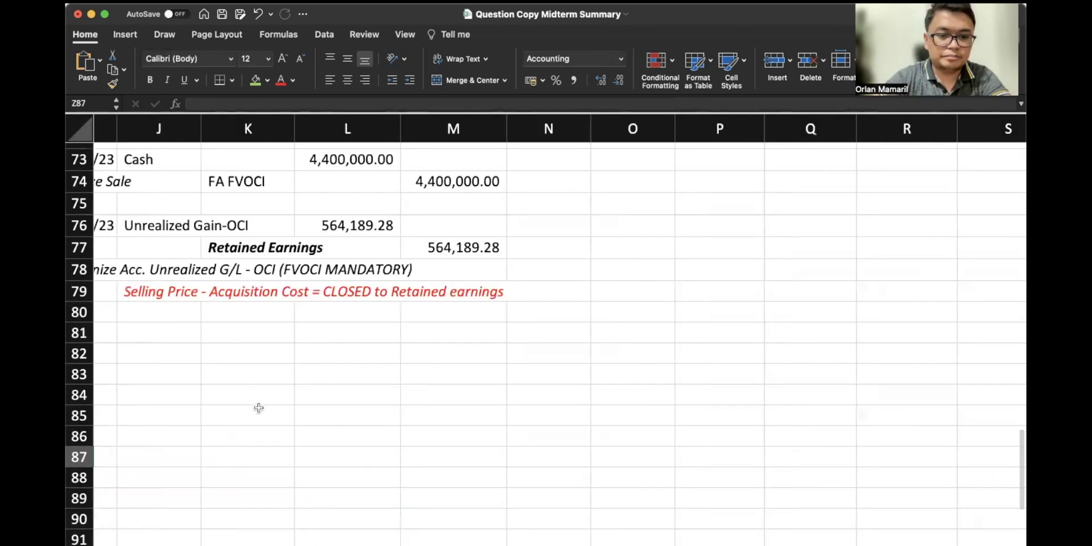
scroll(259, 408, "left", 2)
scroll(259, 408, "up", 10)
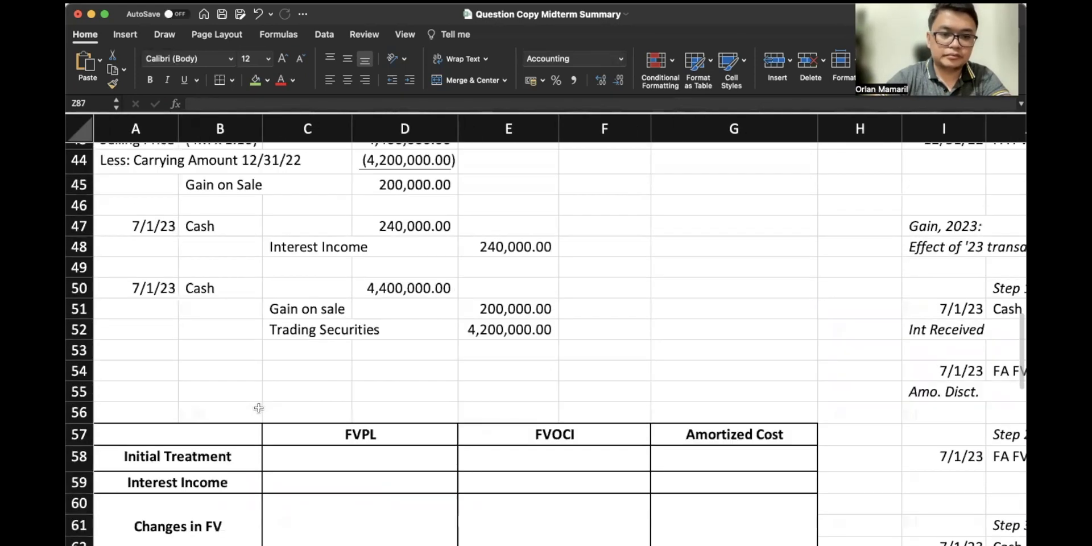
scroll(259, 408, "down", 3)
scroll(259, 408, "down", 3)
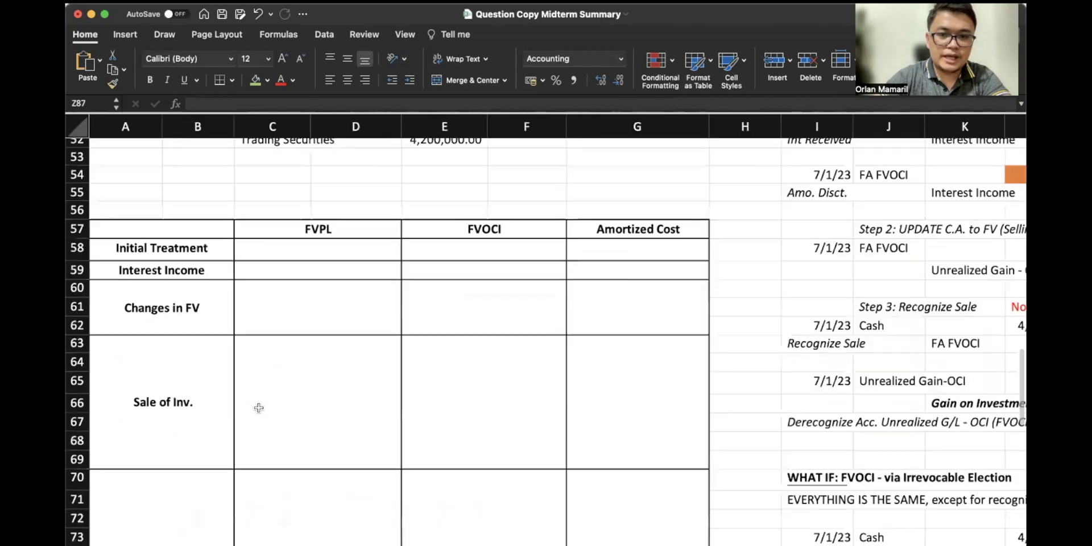
scroll(259, 408, "up", 10)
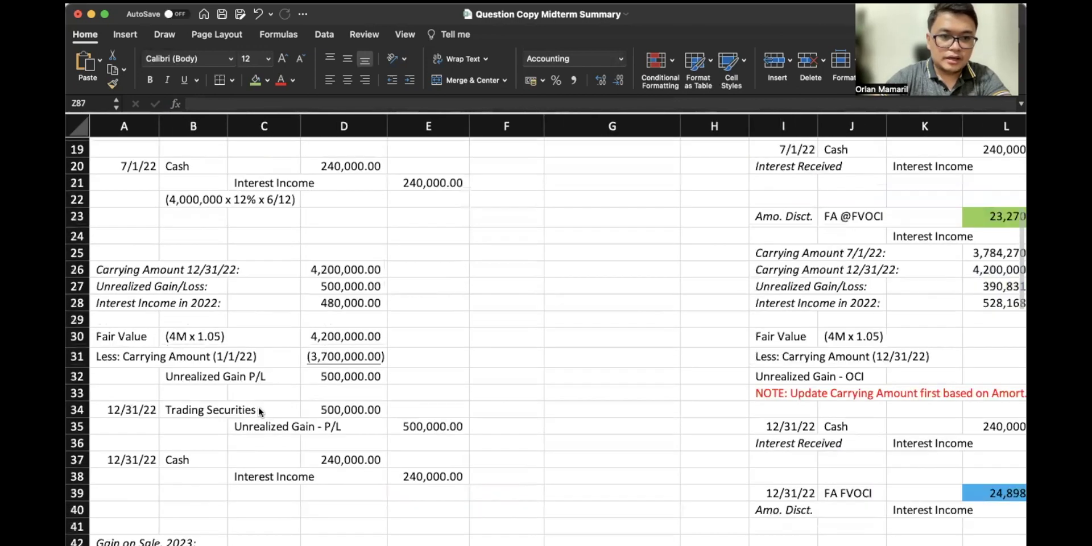
scroll(259, 408, "up", 5)
scroll(259, 411, "up", 3)
scroll(259, 411, "up", 3)
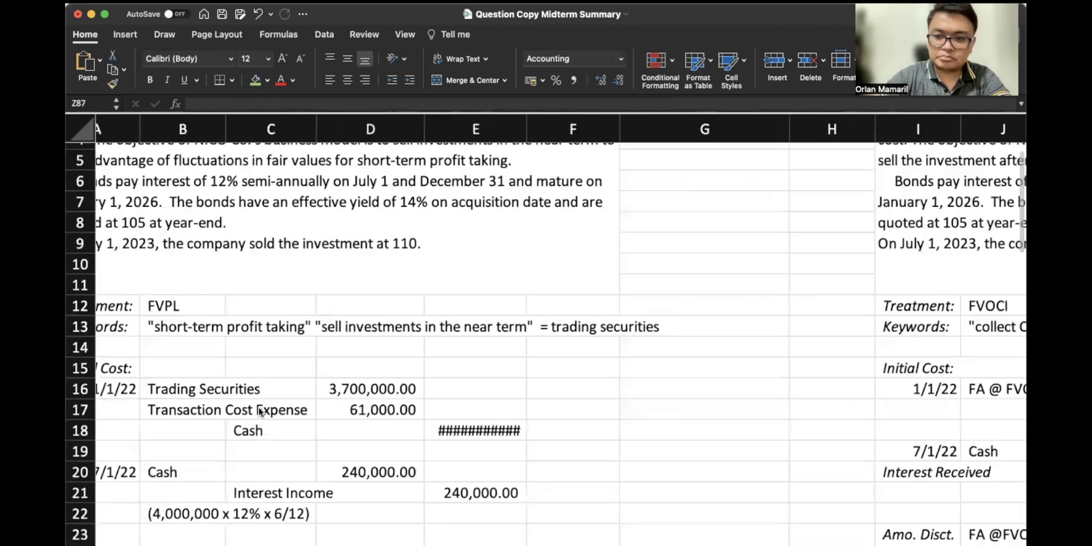
scroll(259, 411, "down", 2)
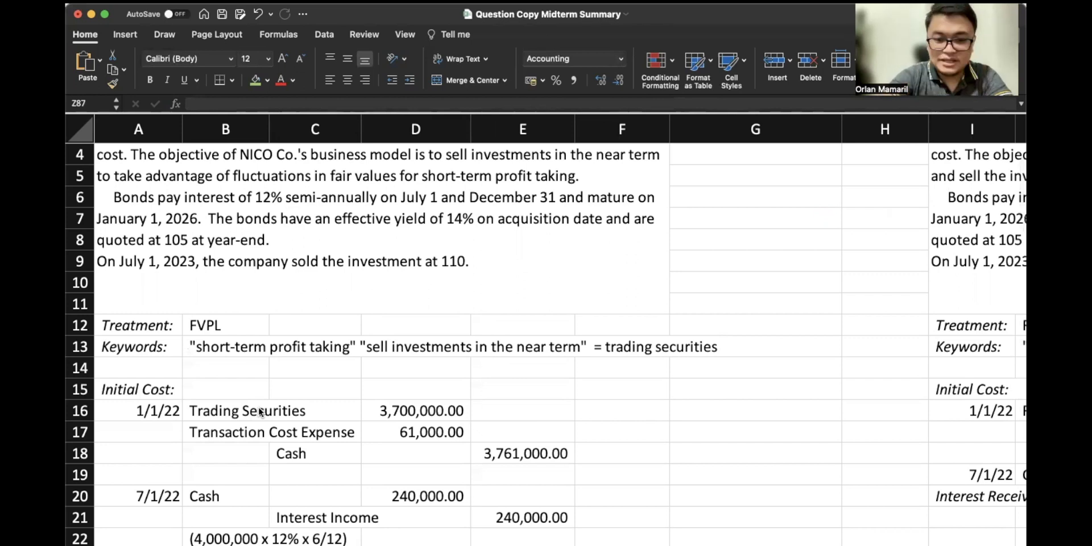
Step: Review the 1/1/22 initial cost entries, including transaction cost, in the FVPL, FVOCI and Amortized Cost solutions
left_click(272, 411)
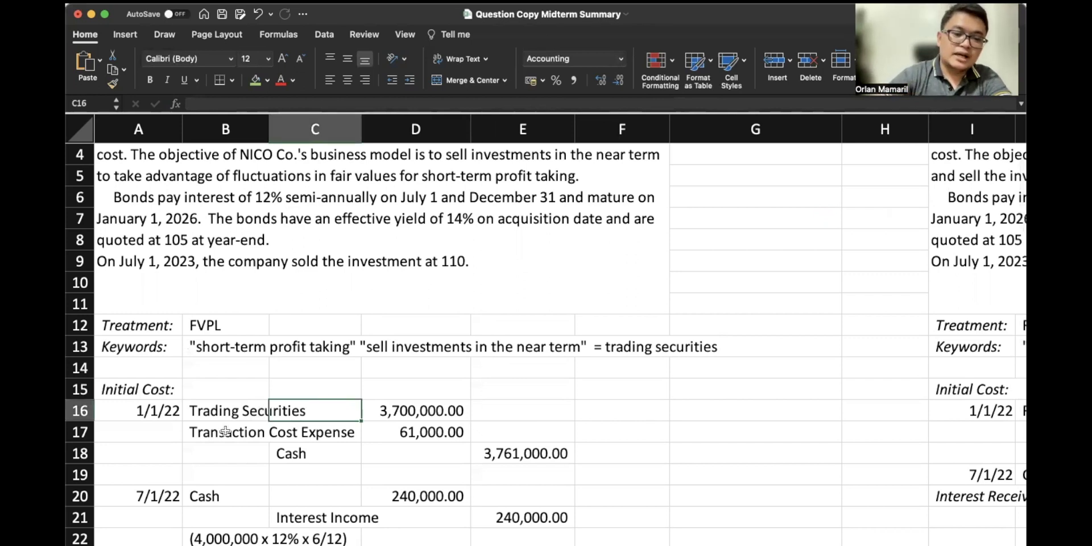
left_click(223, 434)
left_click_drag(223, 434, 395, 436)
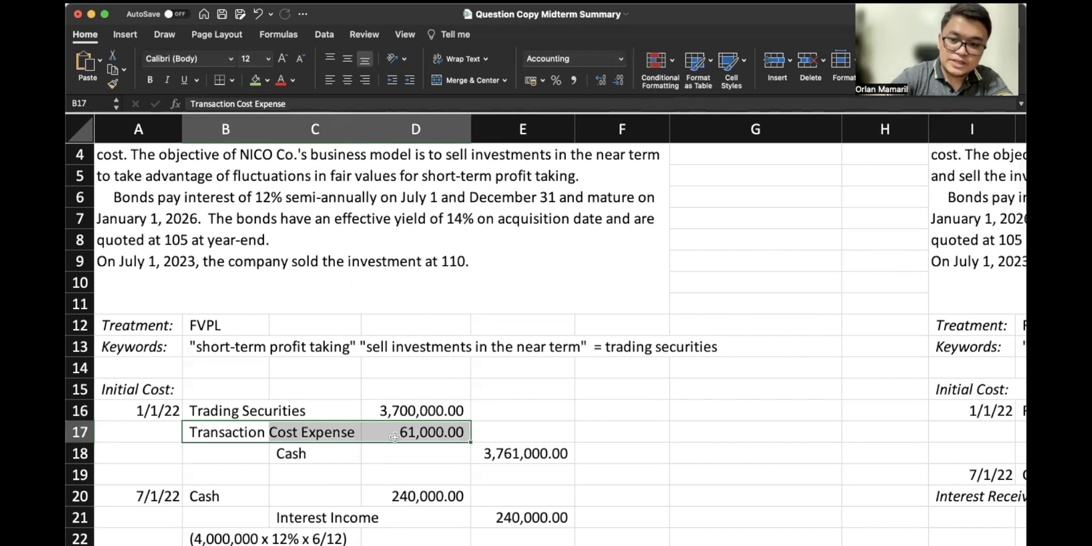
scroll(394, 437, "right", 1)
scroll(395, 436, "right", 10)
left_click_drag(336, 418, 562, 433)
scroll(562, 433, "right", 10)
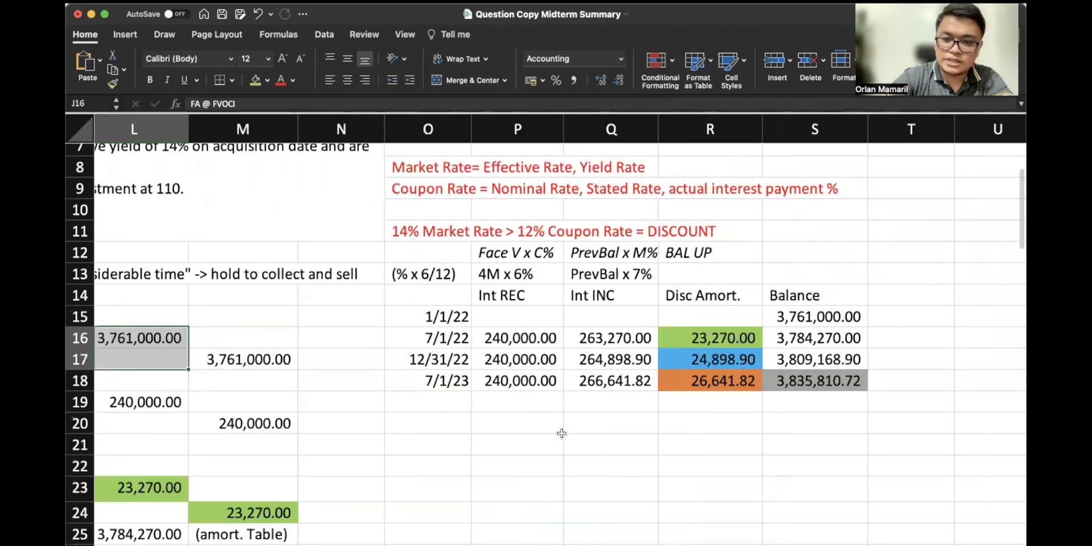
scroll(561, 434, "down", 1)
scroll(562, 434, "right", 2)
left_click_drag(535, 361, 648, 373)
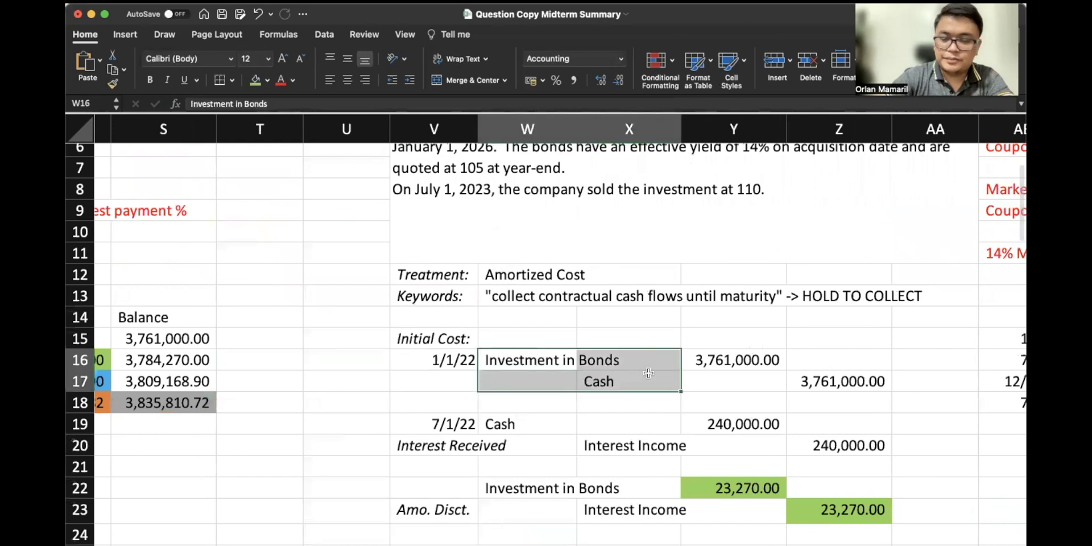
scroll(648, 373, "left", 9)
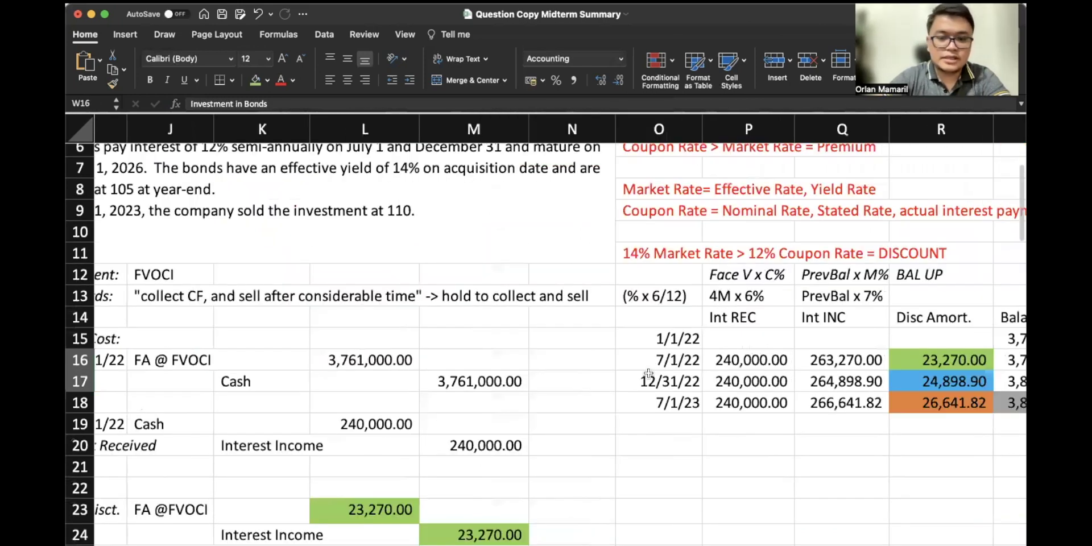
Step: Fill in the comparison table's Initial Treatment row with "Acq Cost" for FVPL and "Acq Cost + Trans Cost" for FVOCI
scroll(648, 373, "left", 9)
scroll(648, 373, "down", 15)
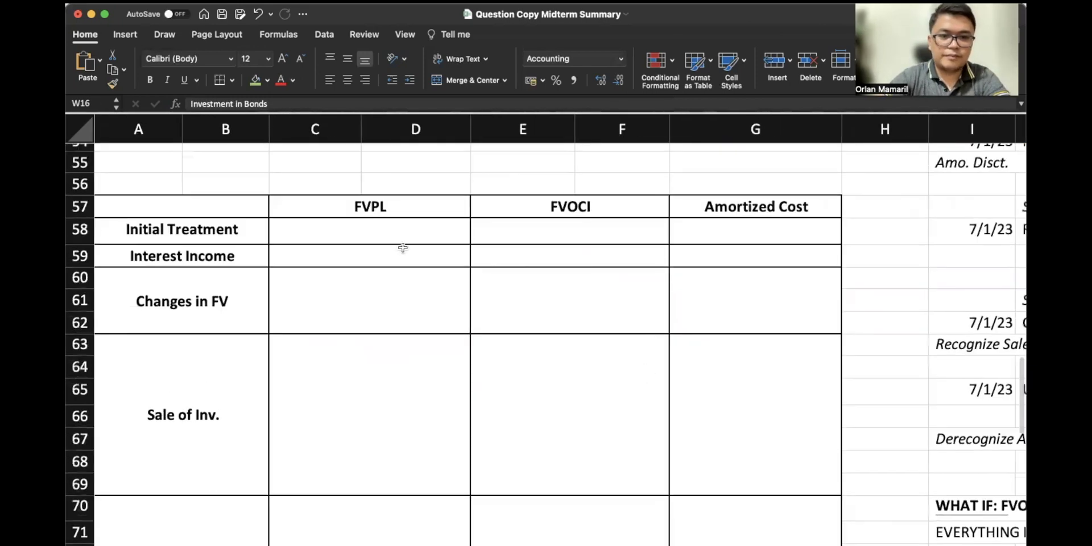
left_click(390, 230)
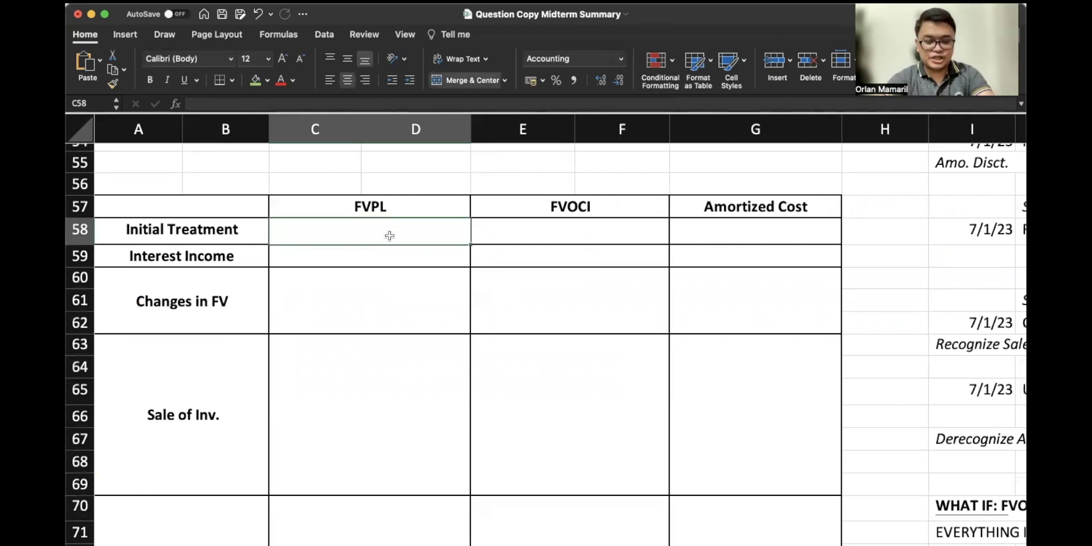
type("Acq Cost")
key("Tab")
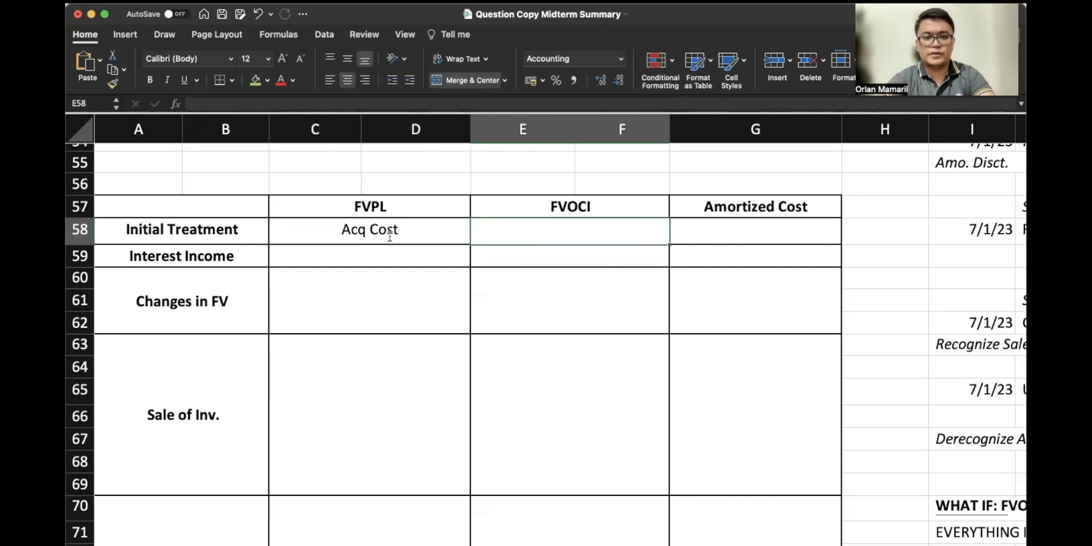
type("Acq Cost + ")
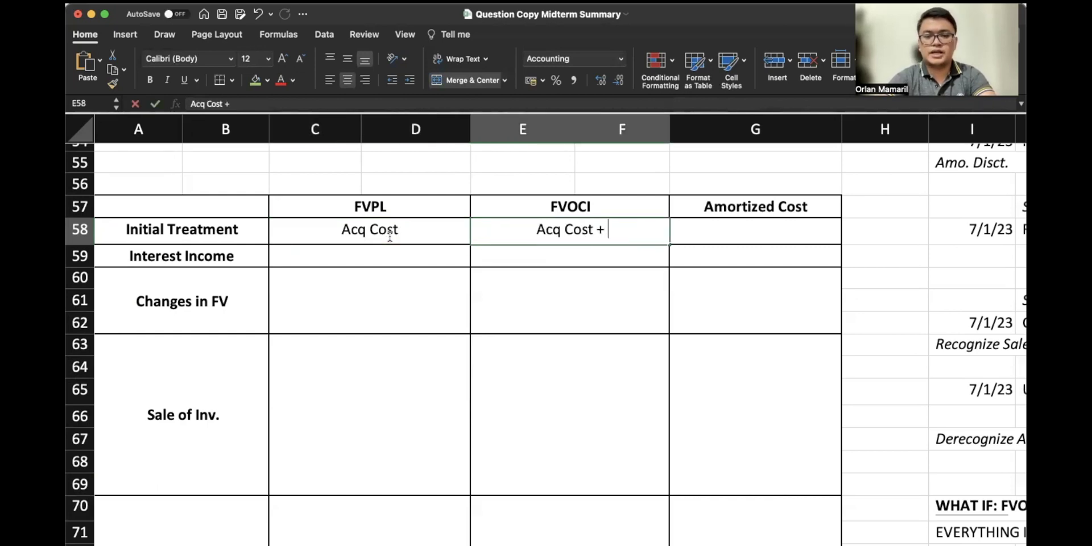
type("Trans Cos")
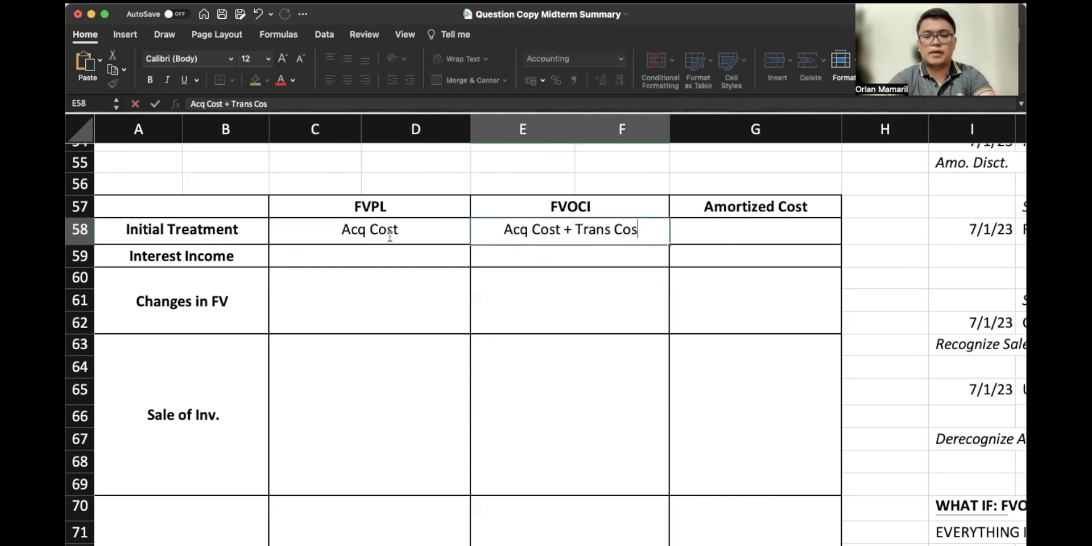
type("t")
key("Tab")
Step: Try to copy the FVOCI initial treatment cell into the Amortized Cost column
key("Left")
key("ctrl+c")
key("Right")
key("ctrl+v")
key("Down")
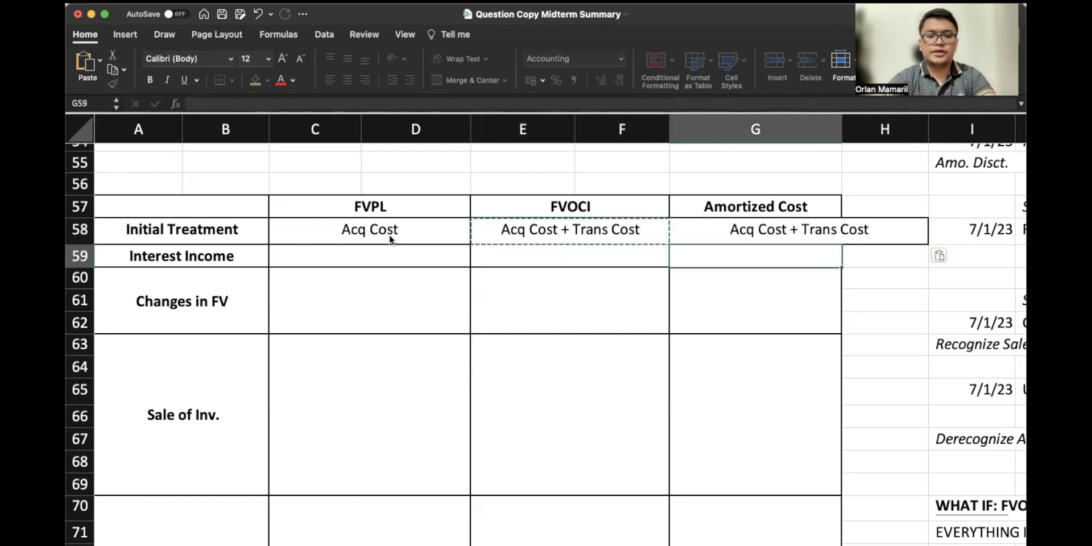
key("Left")
key("ctrl+z")
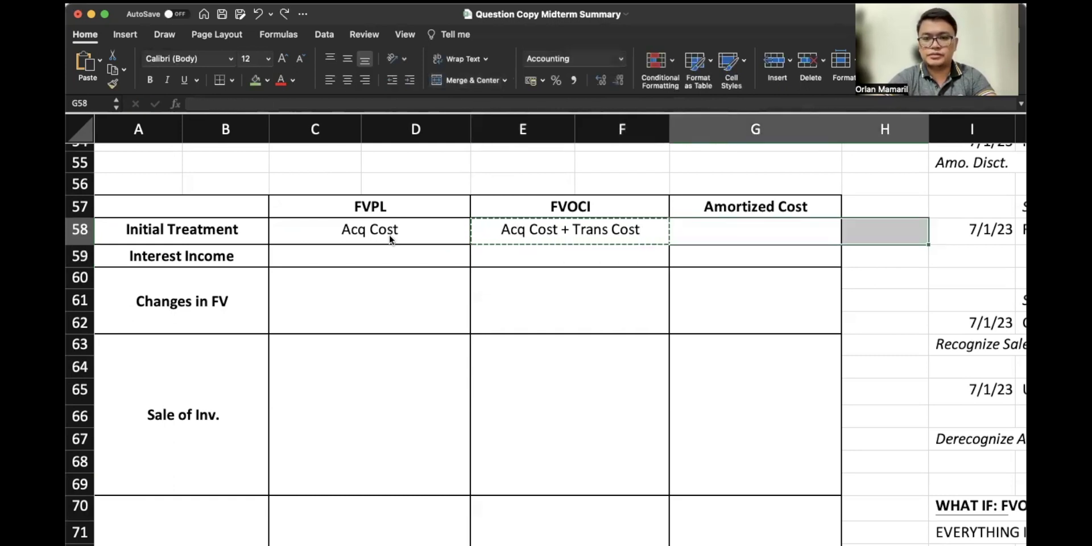
Step: Enter "Acq Cost + Trans Cost" as the initial treatment under Amortized Cost
type("Acq Cos")
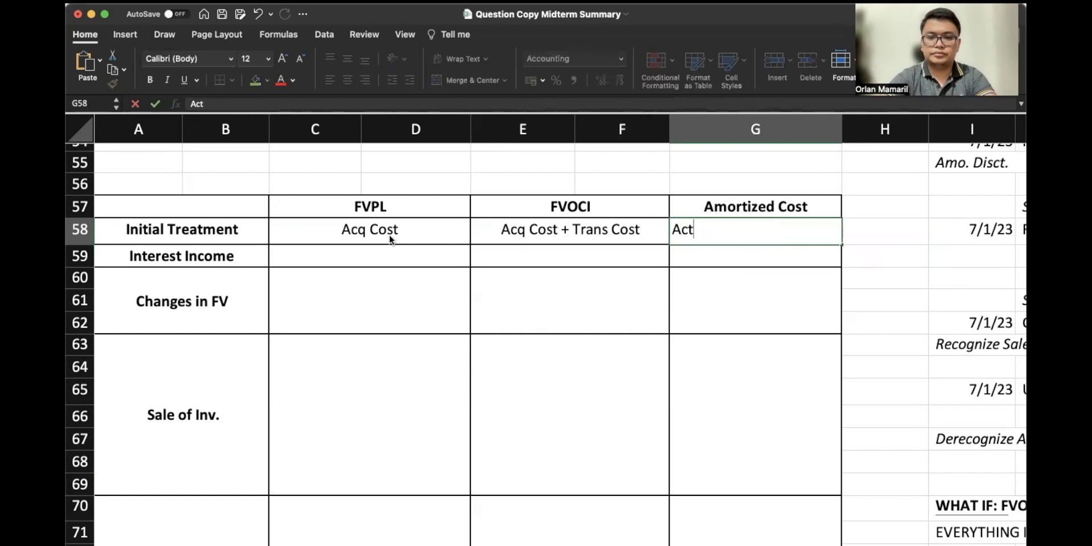
type("t + T")
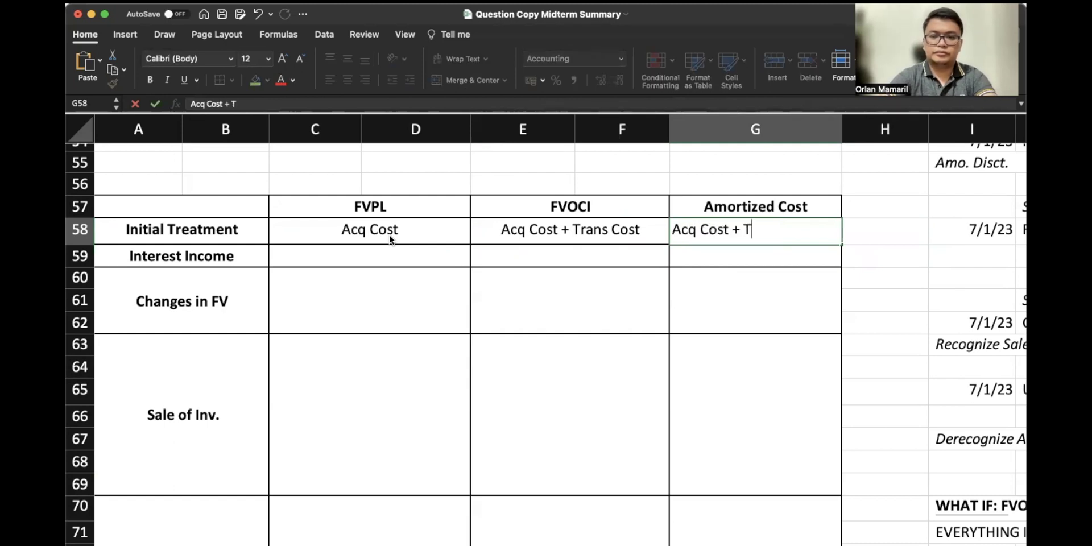
type("ran ")
type(" Cost")
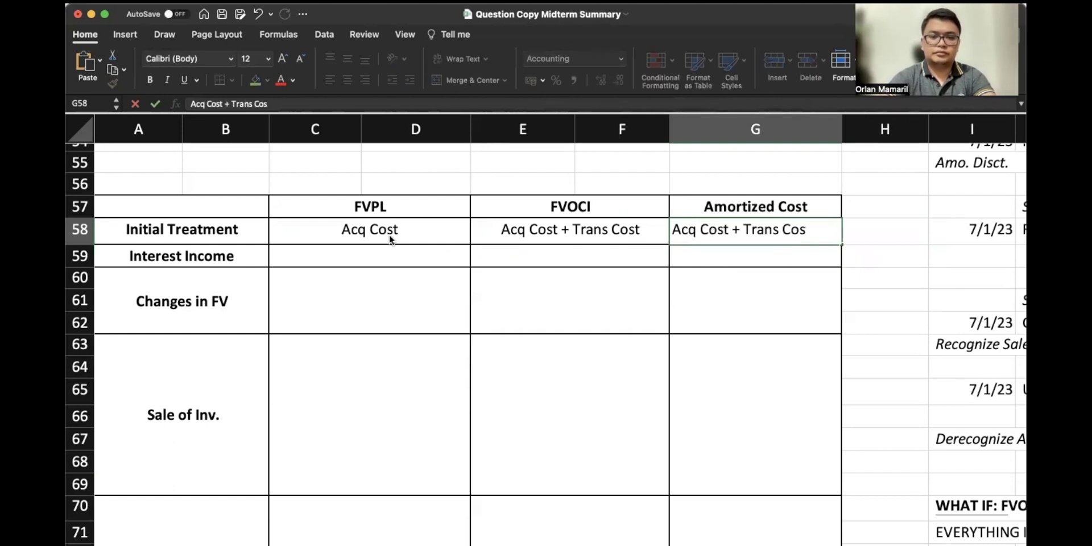
key("Return")
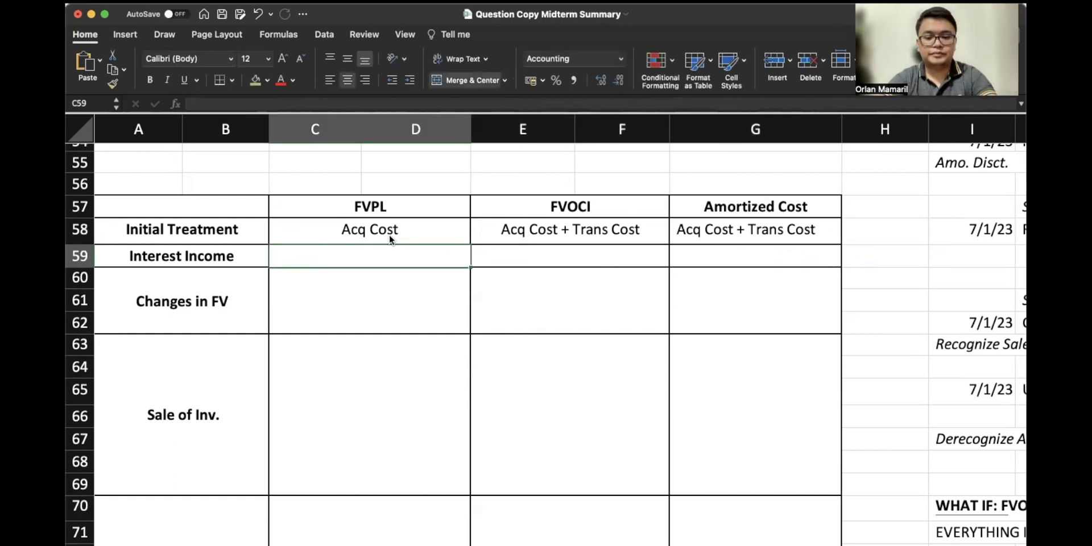
Step: Enter "Face Value x Stated %" as the FVPL interest income
type("Face Value x Sta")
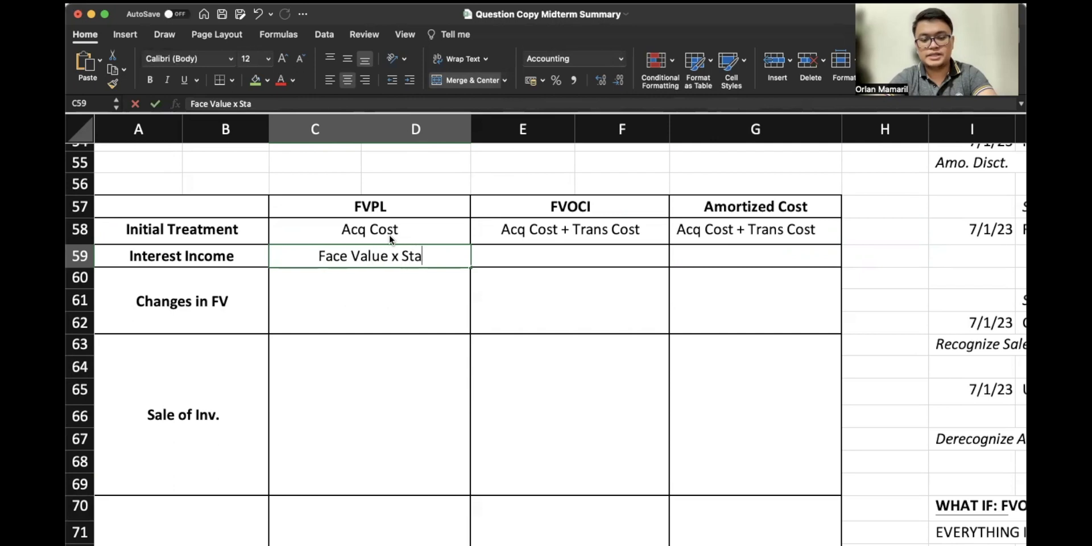
type("T")
key("BackSpace")
type("ted")
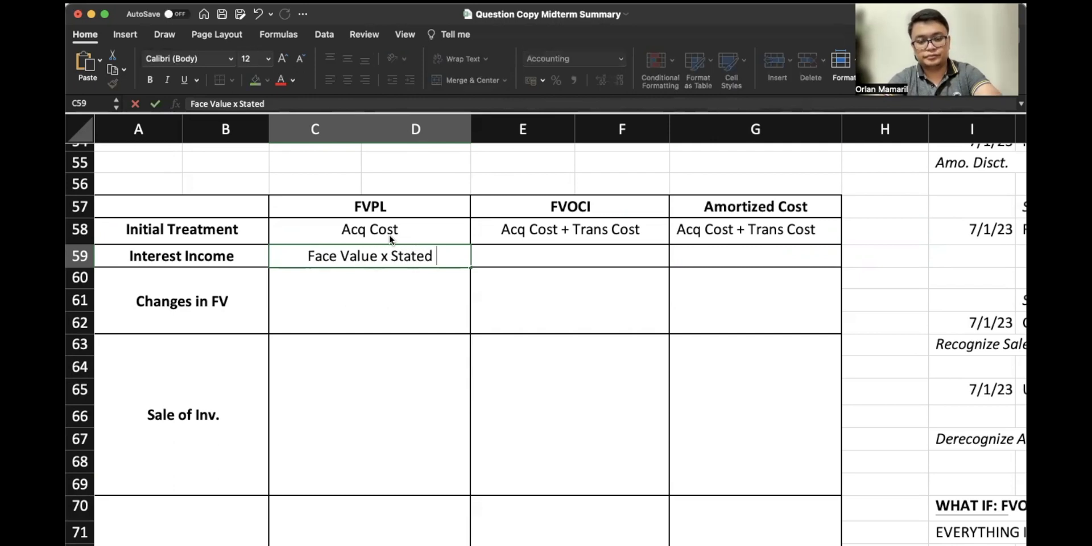
type(" %")
key("Tab")
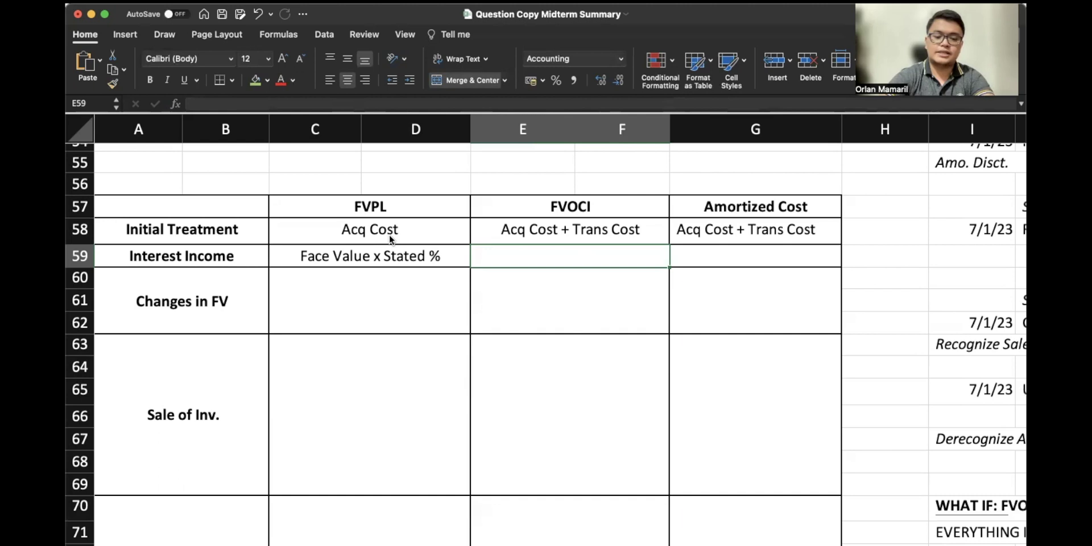
Step: Enter "Prev Bal x Effective %" as the FVOCI interest income and copy the same text to the Amortized Cost column
type("Prev Bal x ")
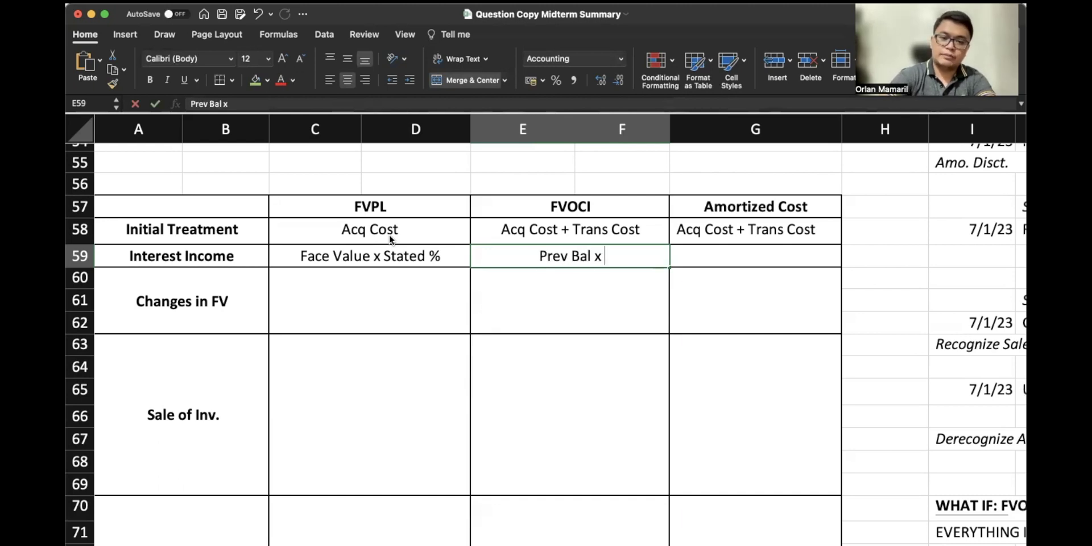
type("Effec")
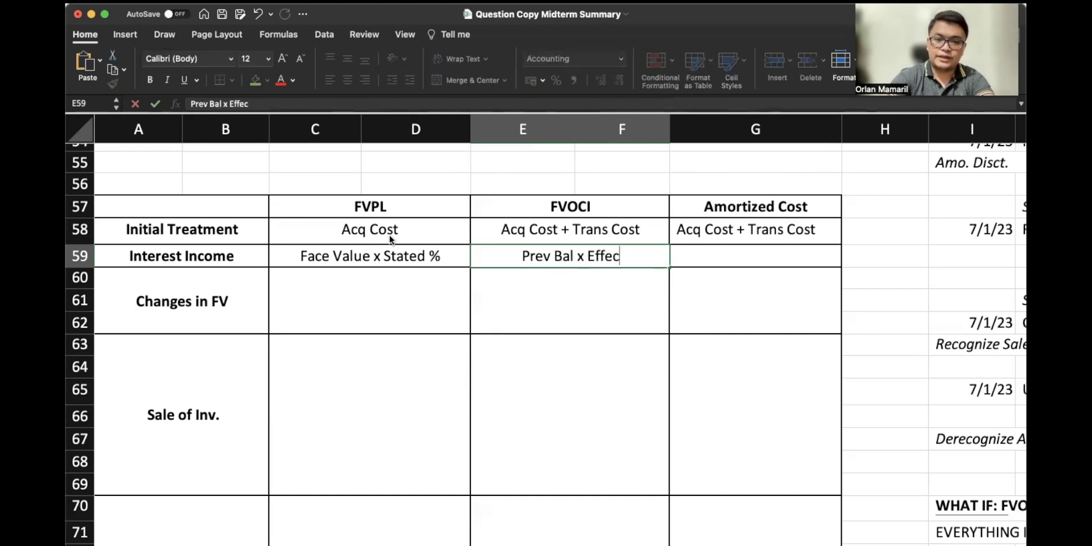
type("tive %")
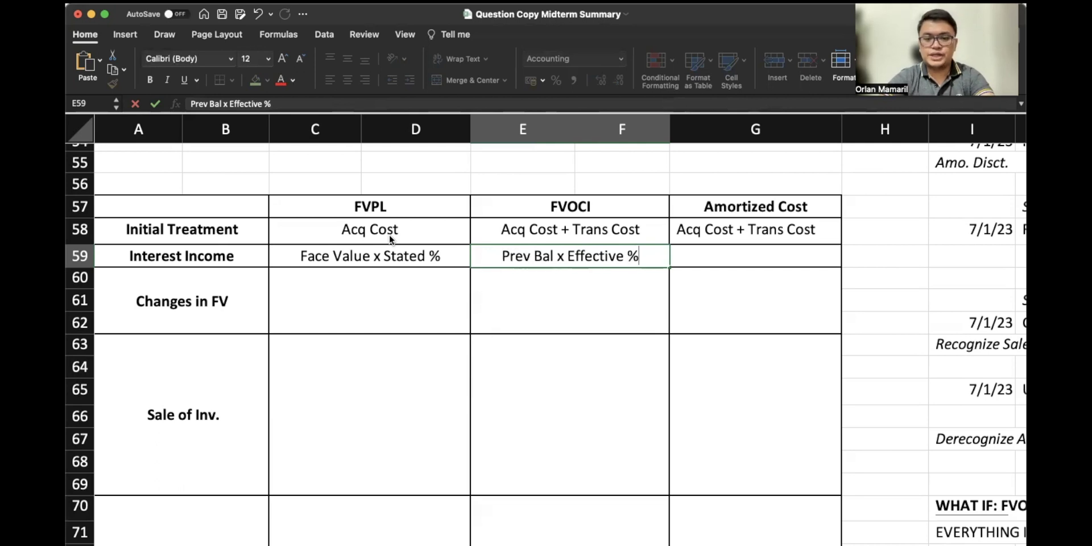
key("super+a")
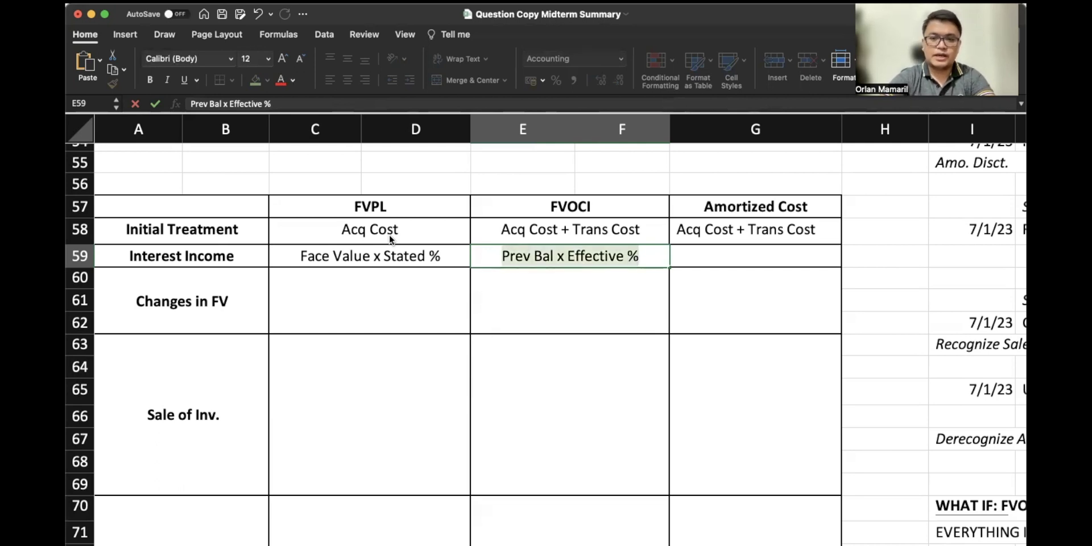
key("super+c")
left_click(737, 259)
key("super+v")
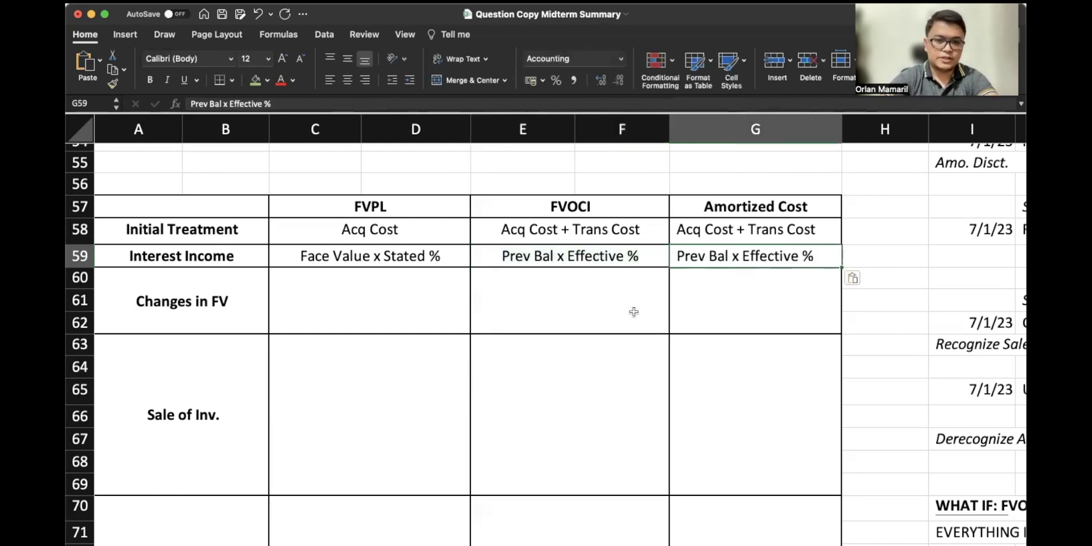
Step: Enter "FV@Year end - Carr. Amount = Unrealized Gain-P/L" as the FVPL changes in FV and undo its automatic hyperlink formatting
left_click(626, 311)
left_click(343, 311)
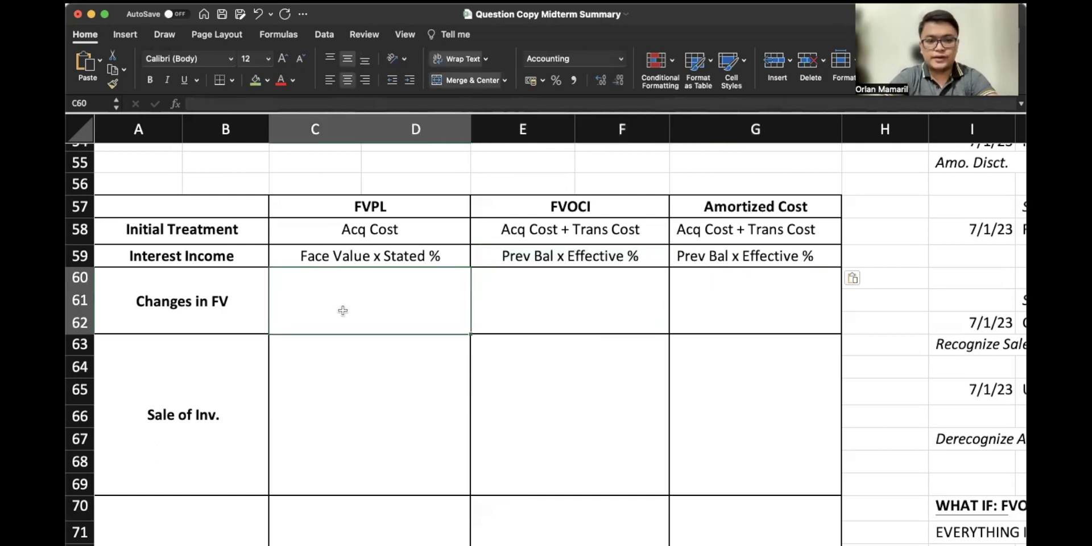
type("Unreali")
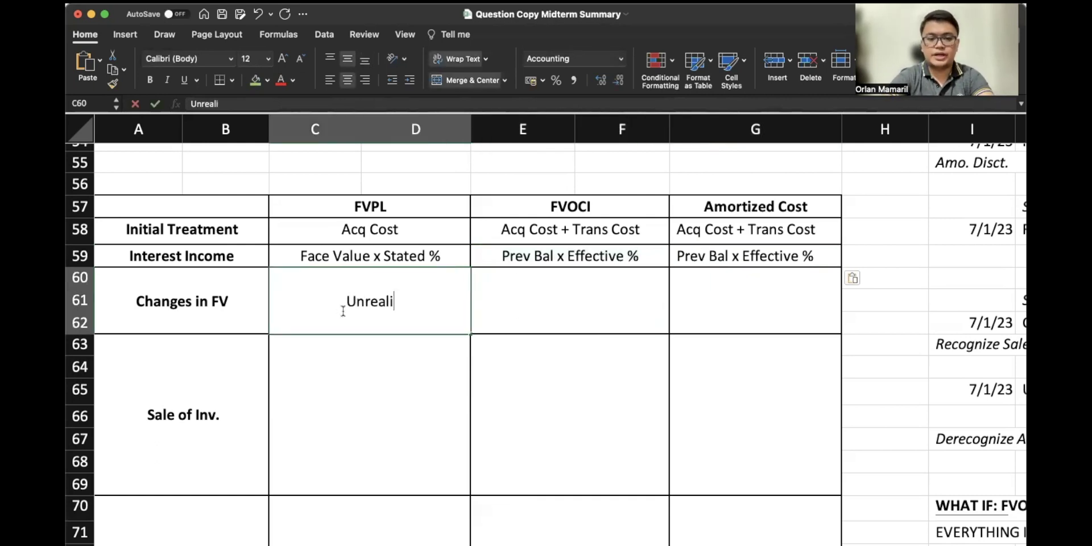
type("zed Gain-P/L")
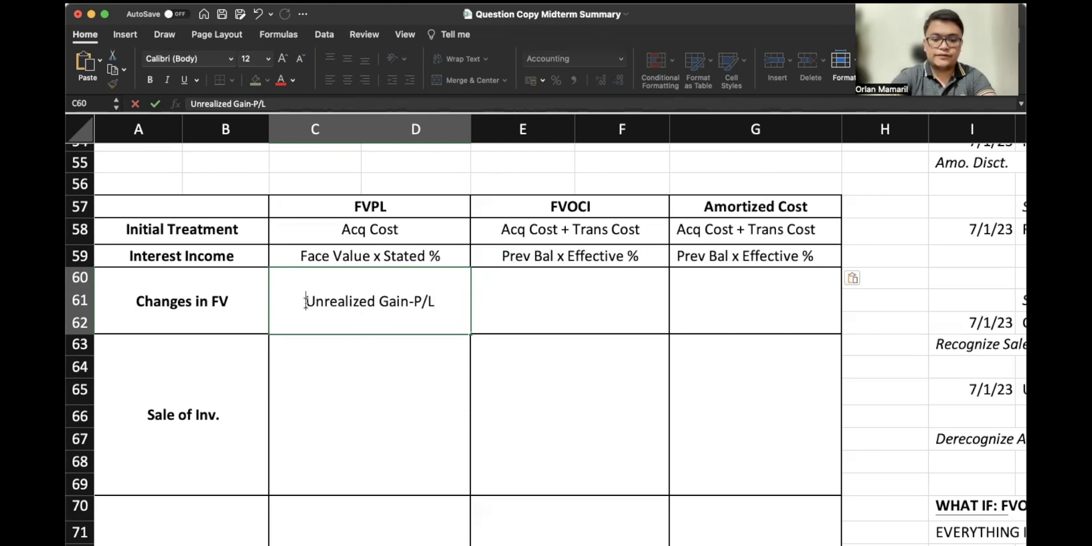
type("FV@Year")
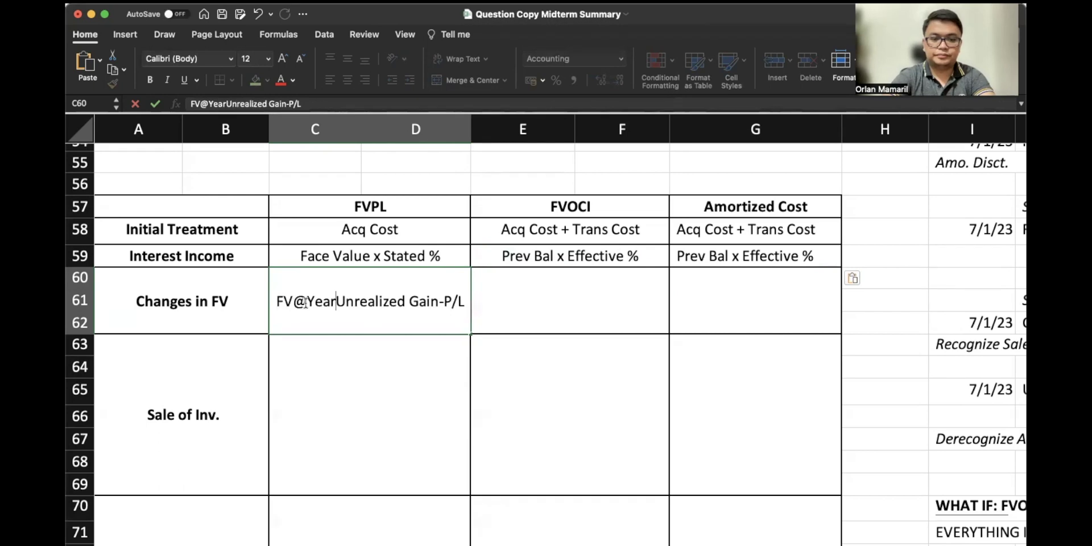
type(" end - ")
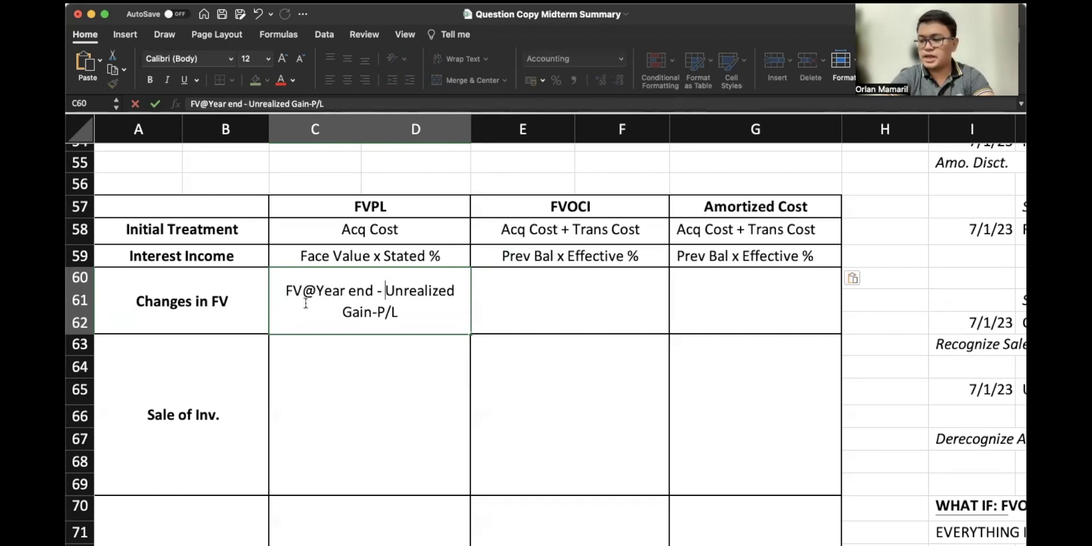
type("Carr. Amount =")
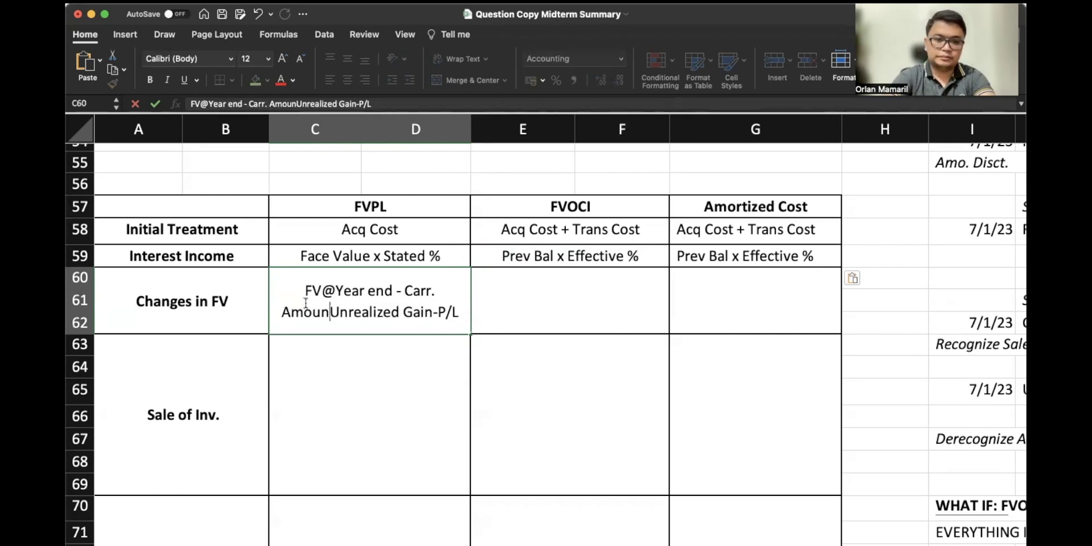
left_click(563, 314)
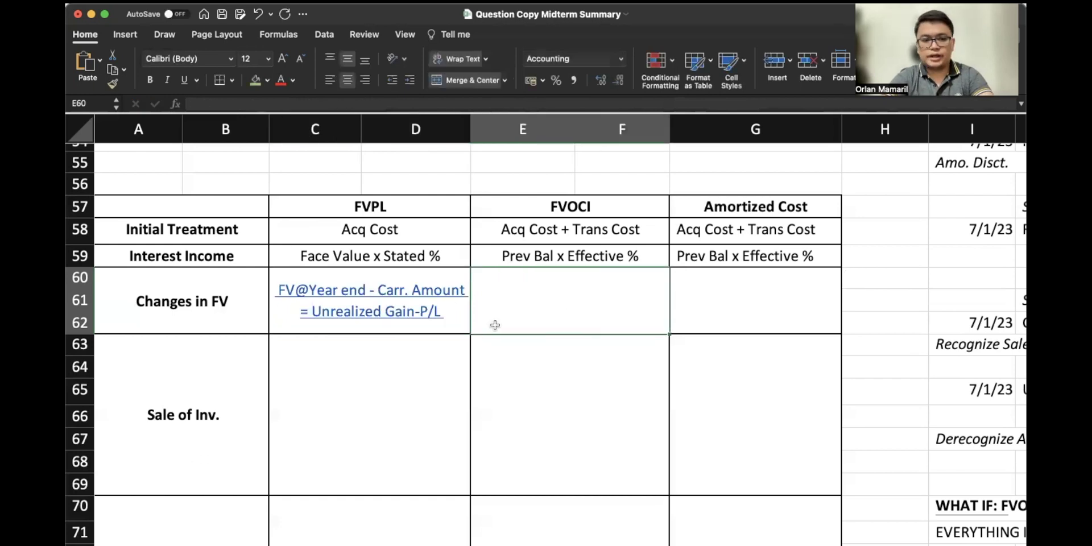
key("super+z")
Step: Enter "FV @ Year End - Carr Amt = Unrealized Gain - OCI" as the FVOCI changes in FV
left_click(508, 310)
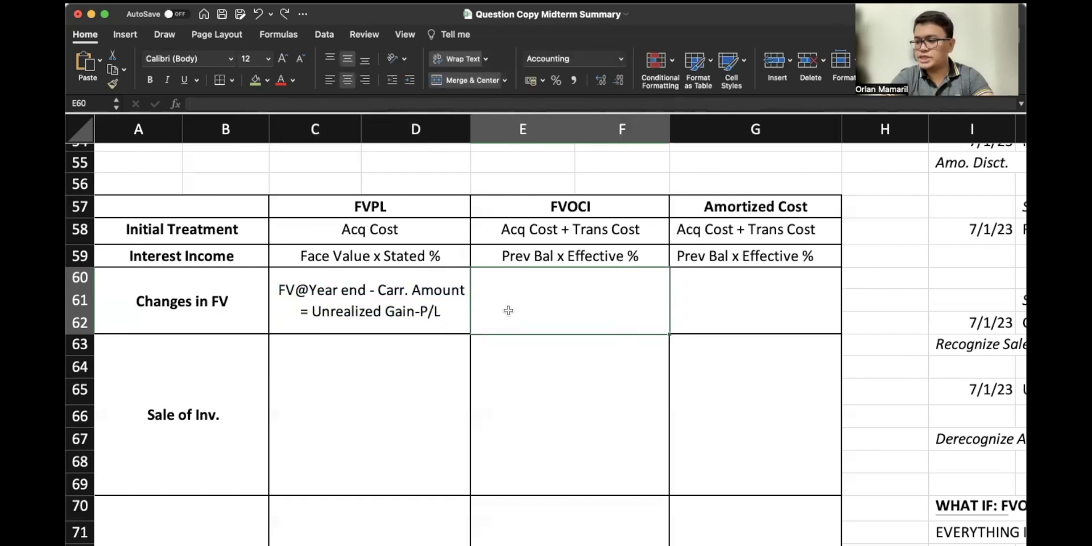
type("FV @")
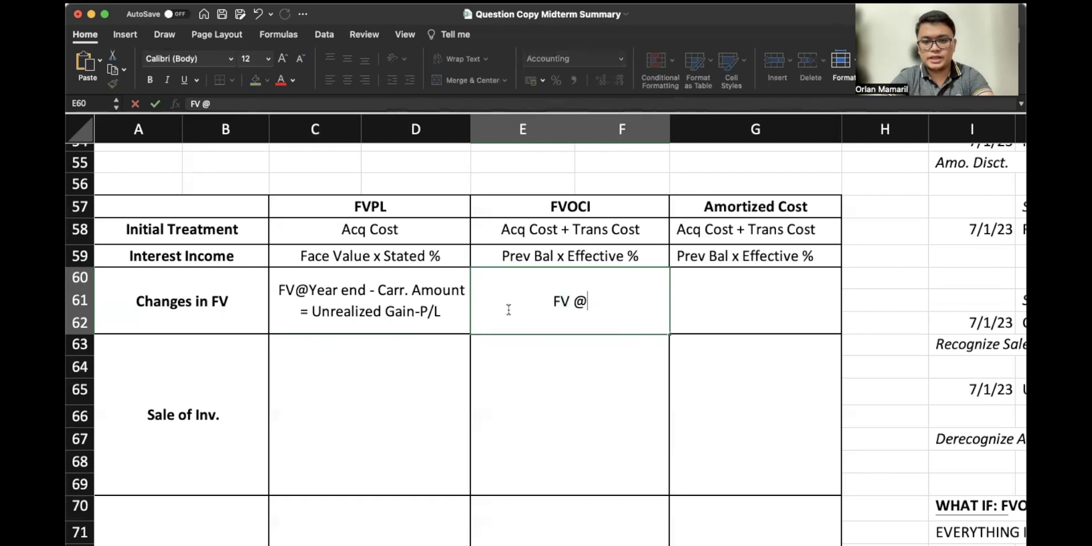
type(" Year End")
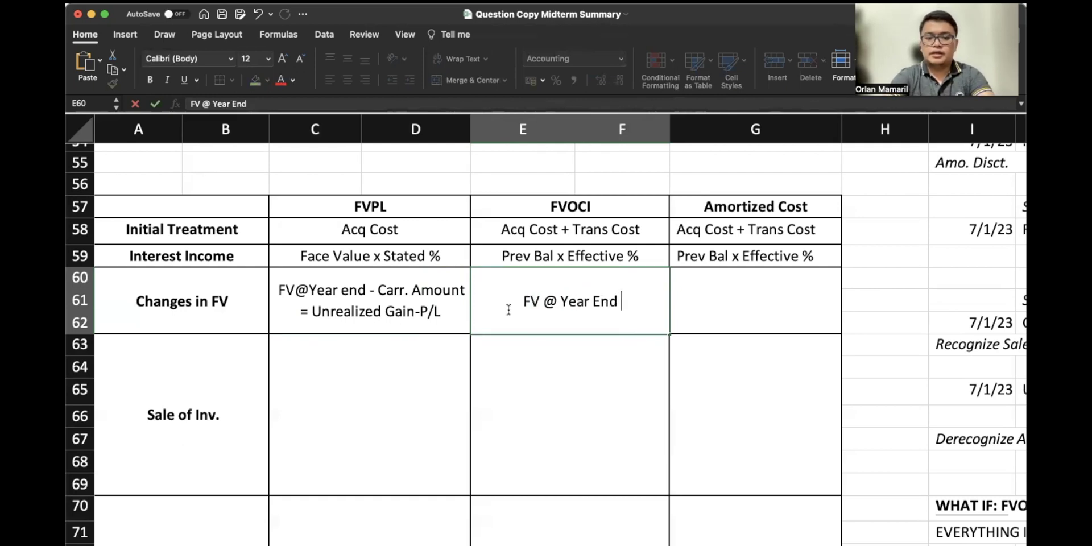
type(" -")
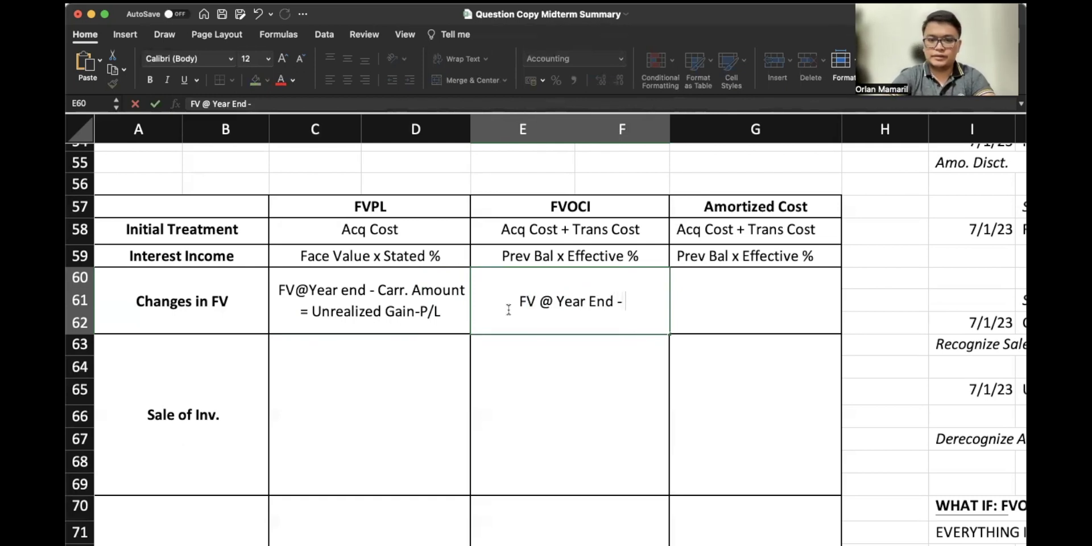
type(" Carr Amt =")
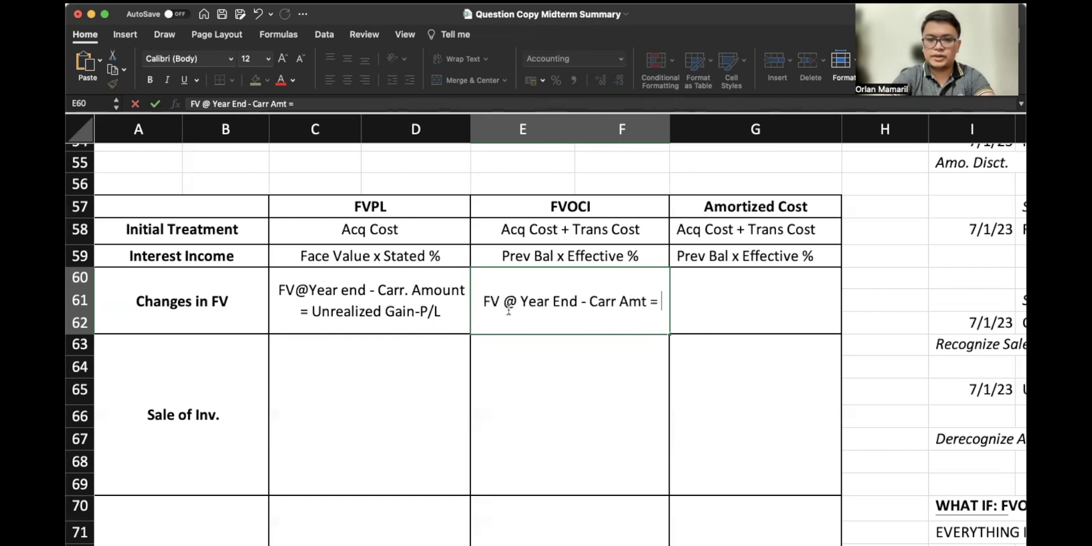
type(" Unrealized G")
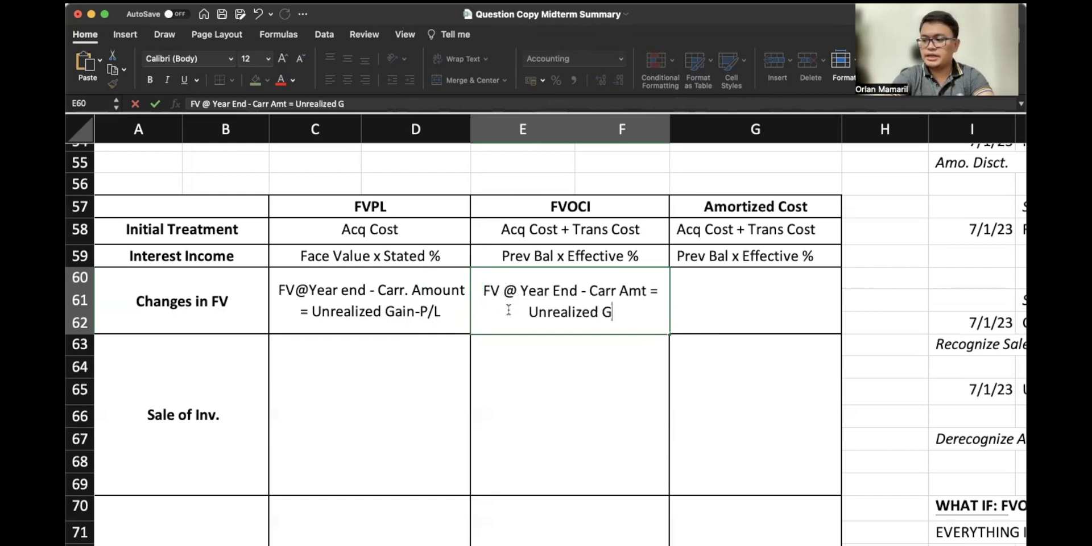
type("ain/")
key("BackSpace")
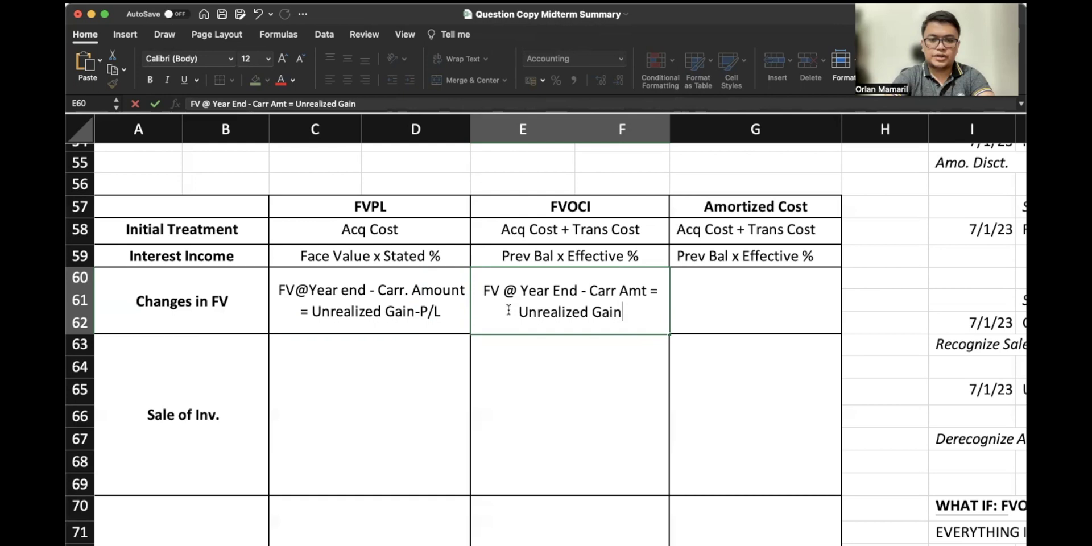
type("- OCI")
key("Tab")
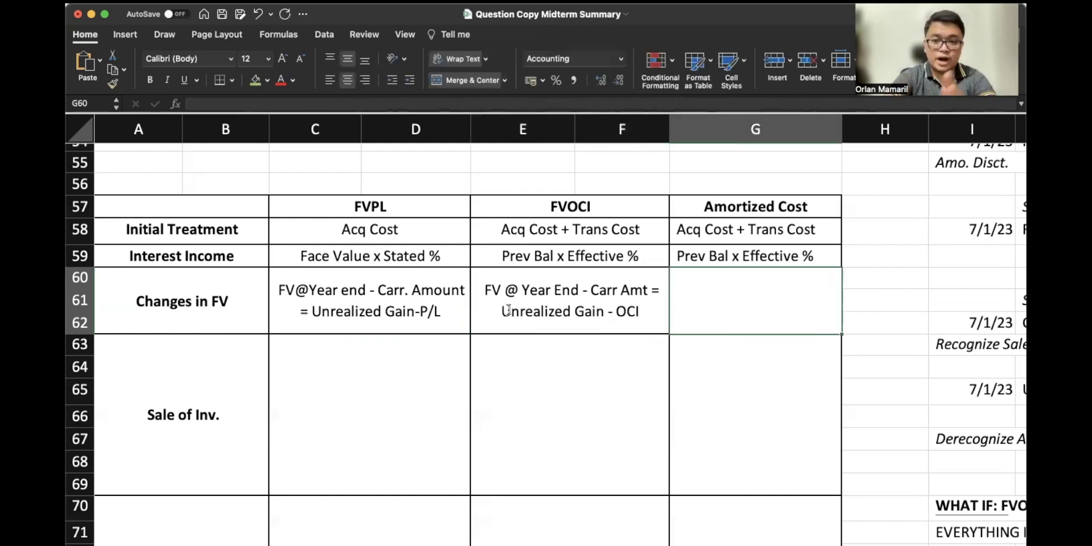
Step: Enter "Changes in FV are ignored" as the changes in FV under Amortized Cost
type("Changes in ")
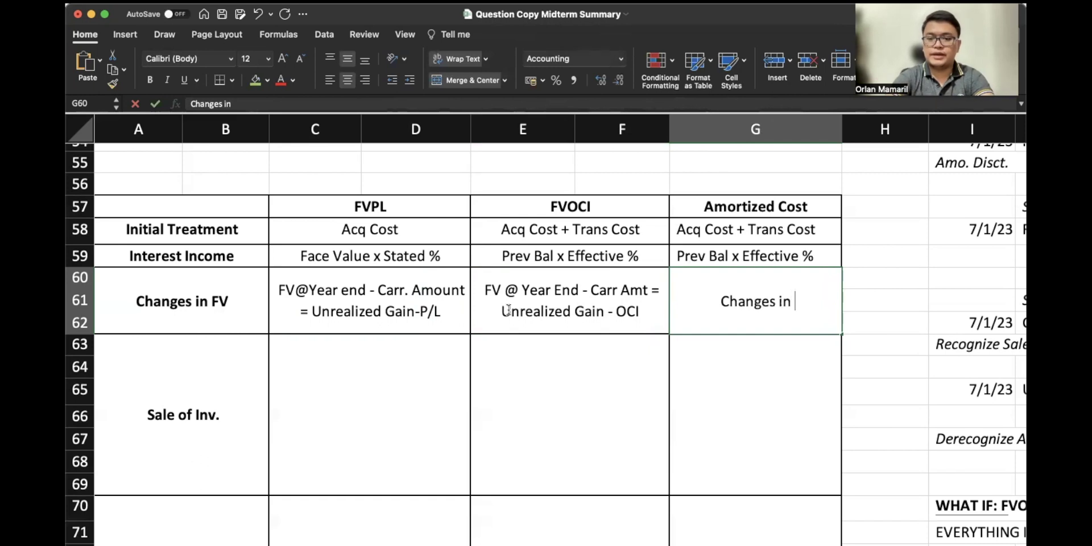
type("FV are ignored")
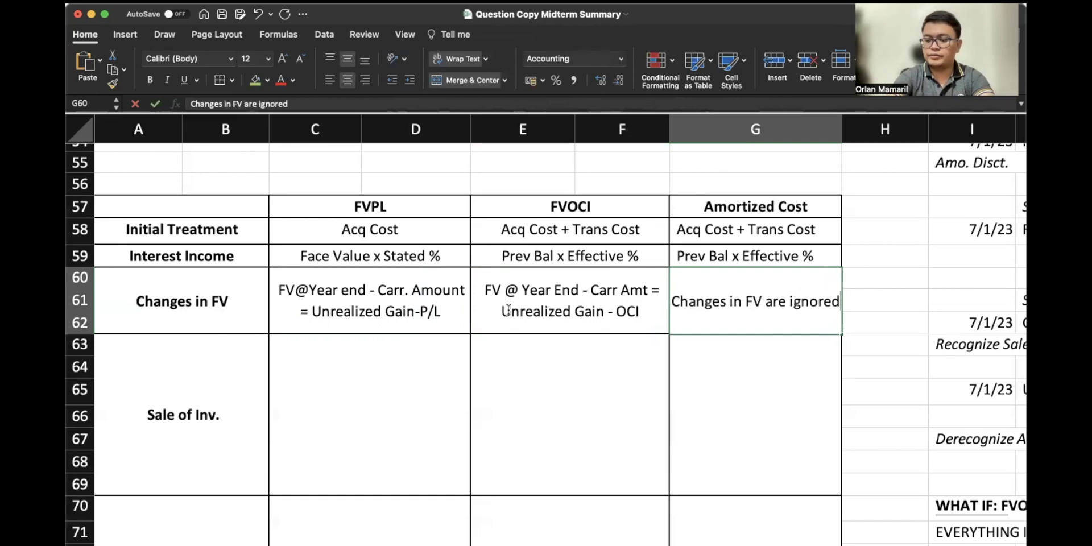
key("Return")
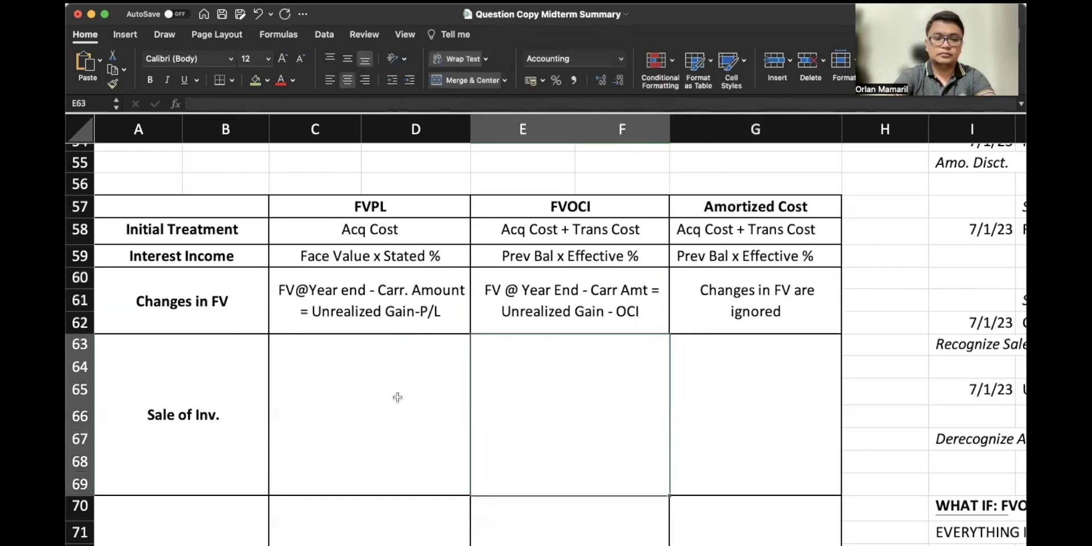
Step: Enter "Selling Price - Carr. Amount last year-end = GAIN on sale" as the FVPL sale of investment
left_click(397, 399)
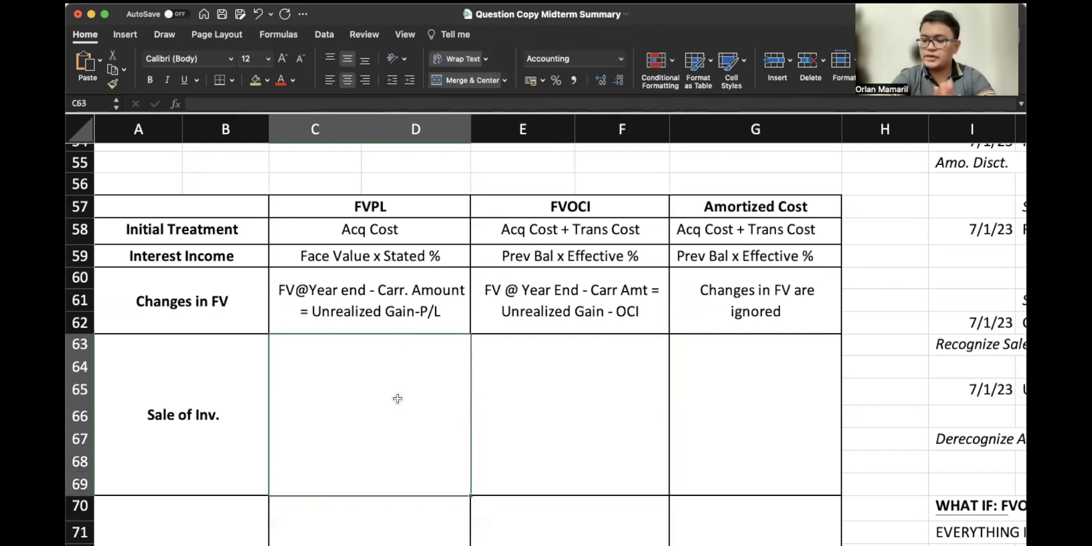
type("Selling ")
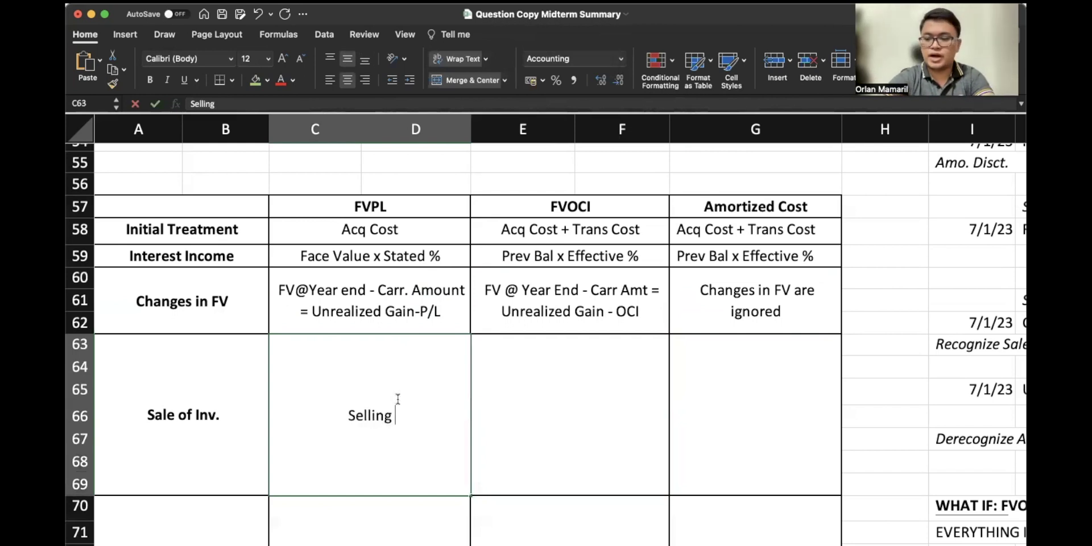
type("Price - Carr. A")
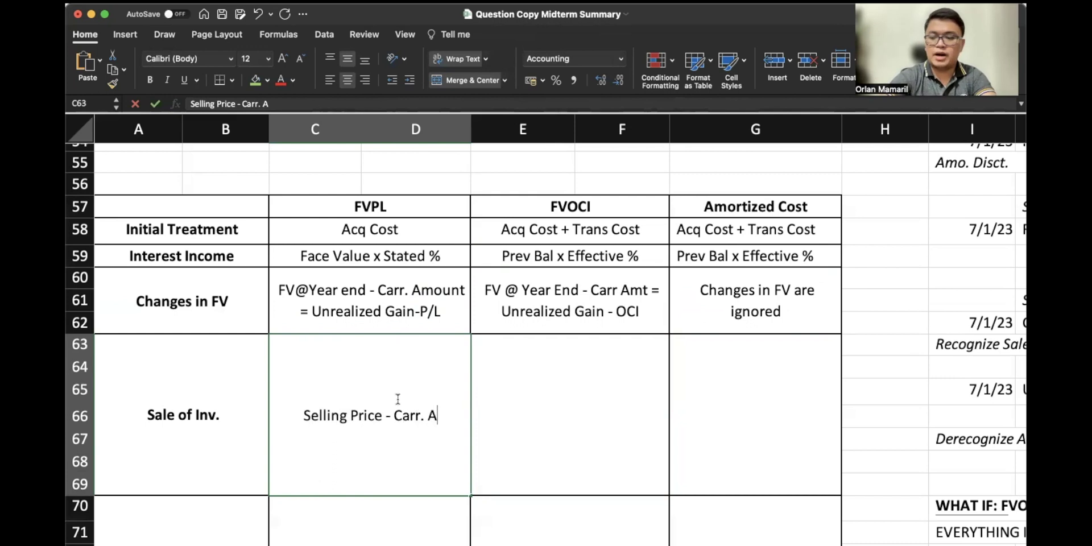
type("mount last ye")
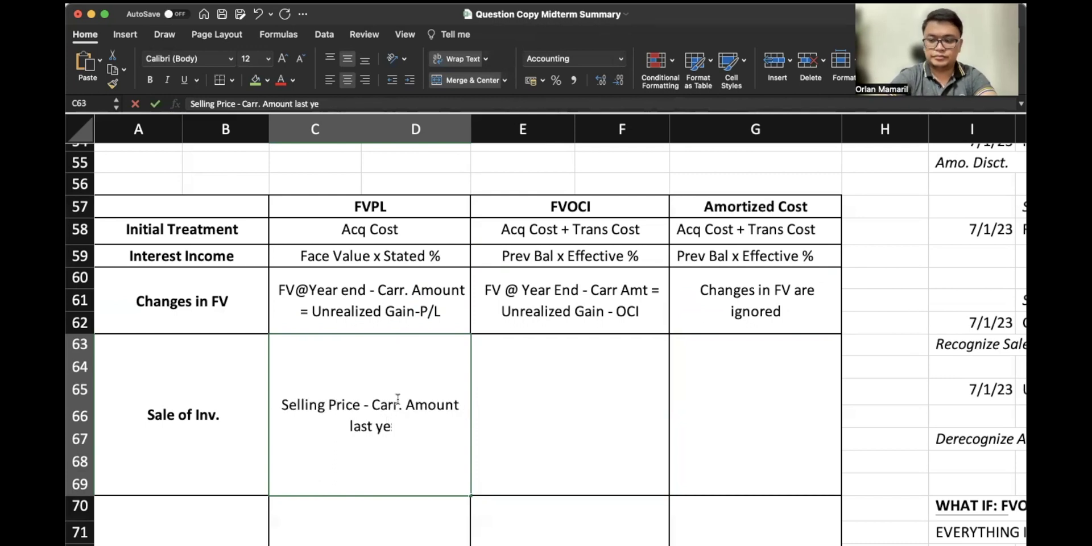
type("ar-end")
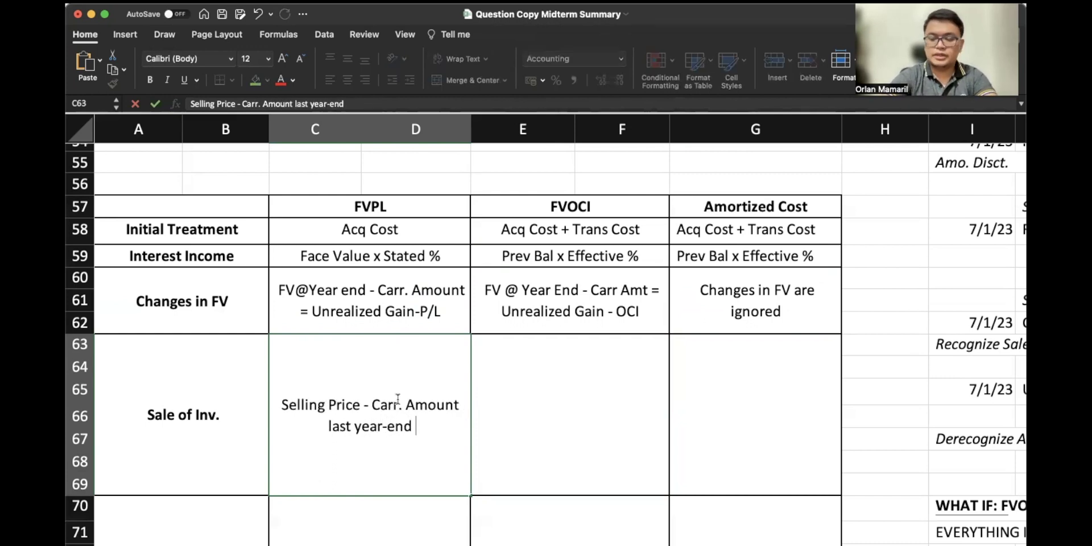
type(" = GIAN")
key("BackSpace")
key("BackSpace")
key("BackSpace")
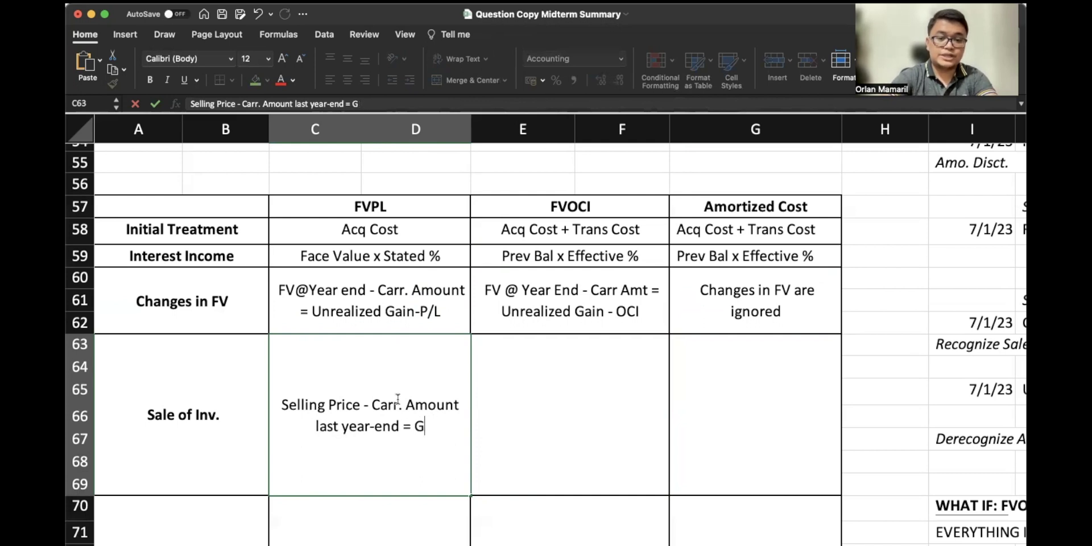
type("AIN on sal")
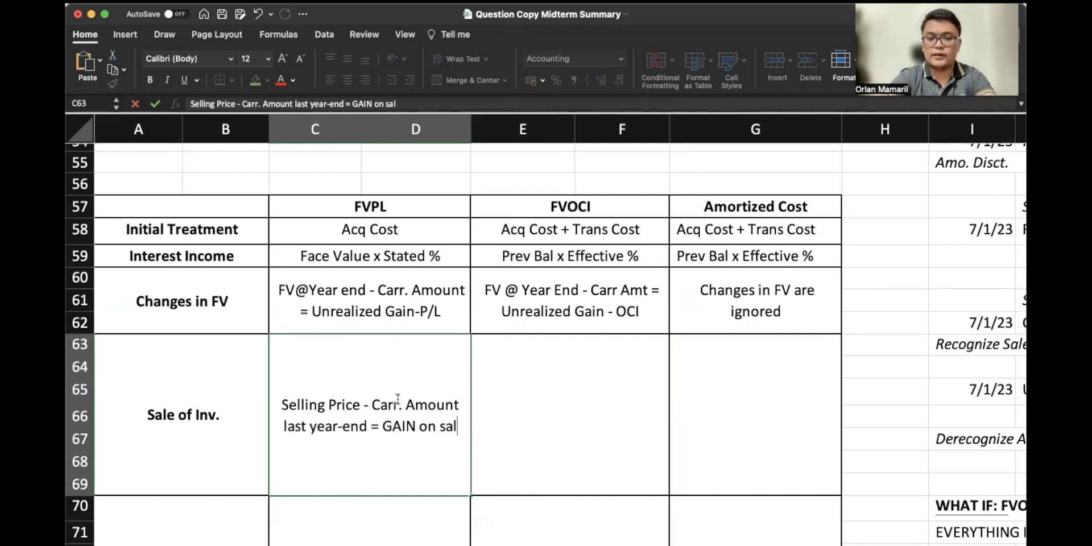
type("e")
key("Tab")
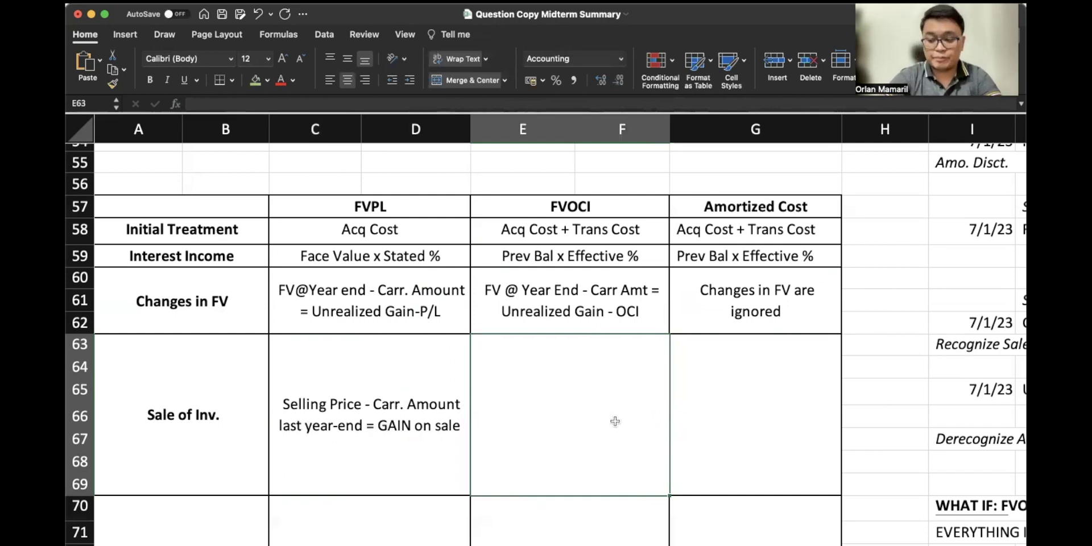
Step: Enter "Step 1: Rec. int received and disc amort" as the FVOCI sale of investment
type("Step")
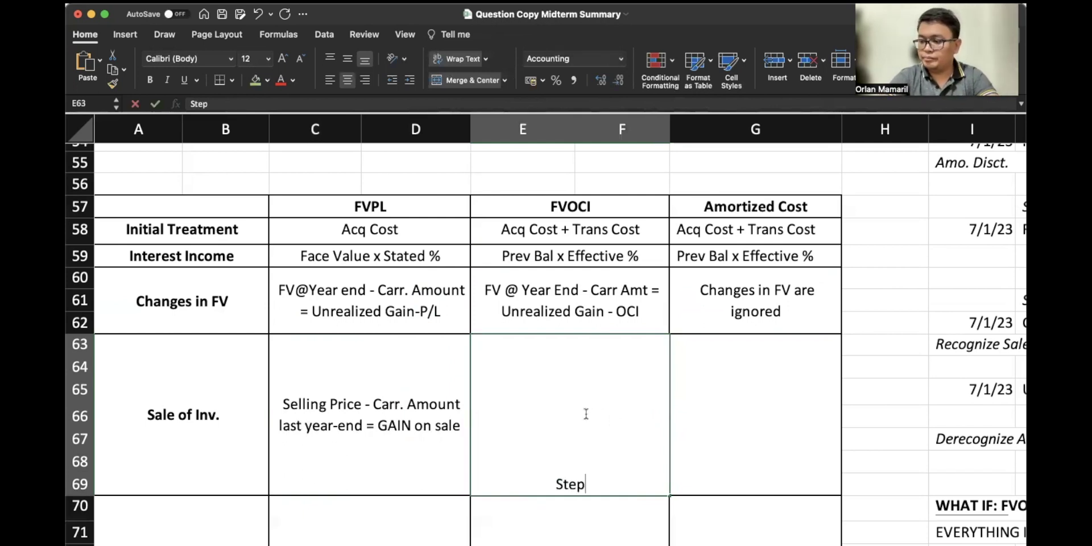
type(" 1: Rec")
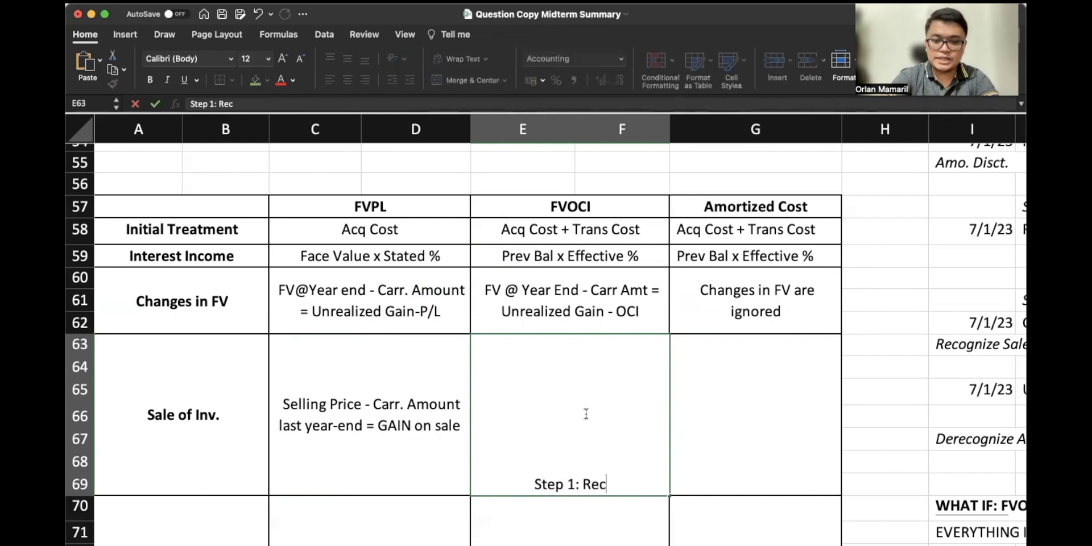
type(". int rec")
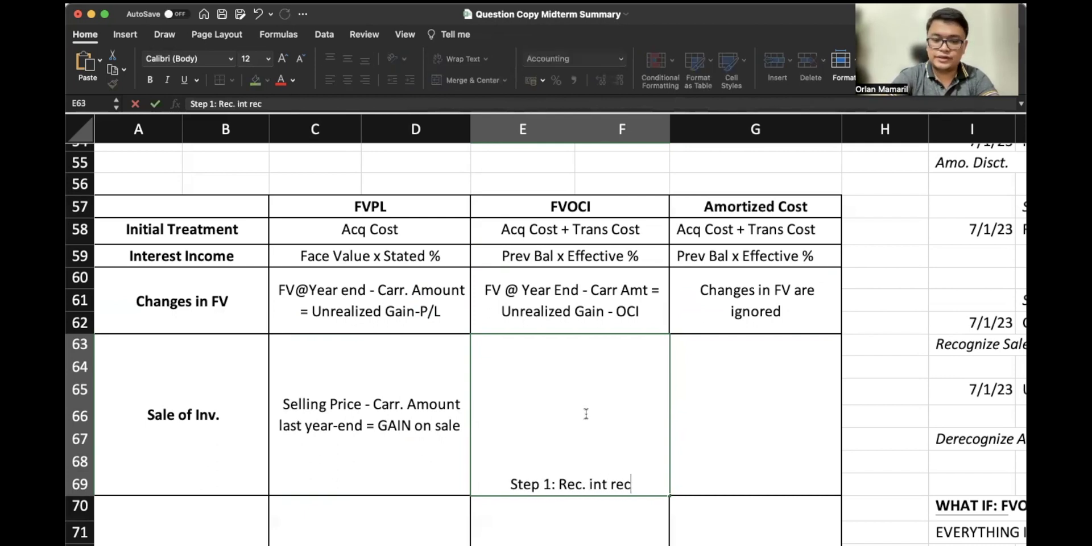
type("eived a nd")
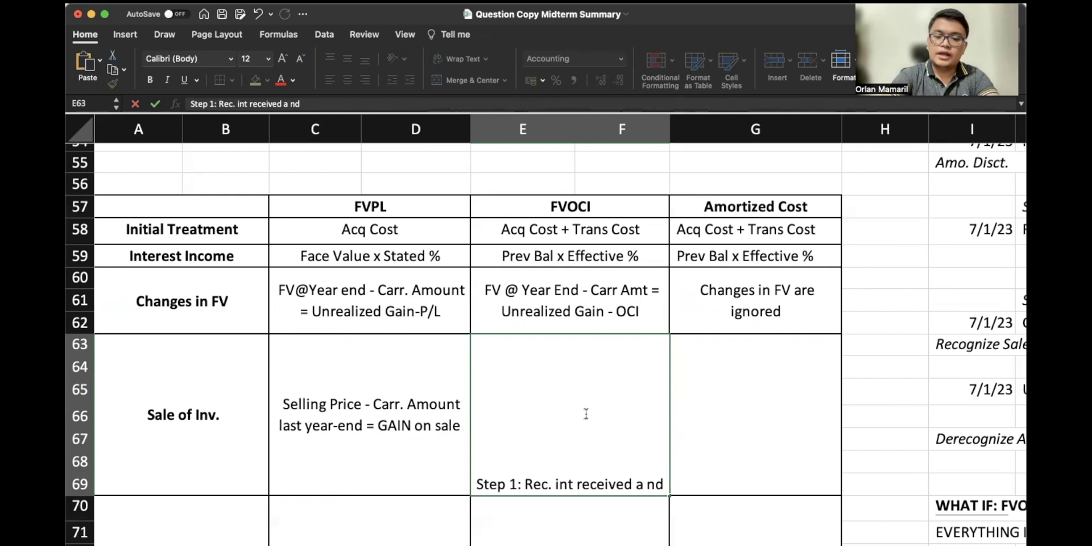
key("BackSpace")
key("BackSpace")
key("BackSpace")
type("nd disc")
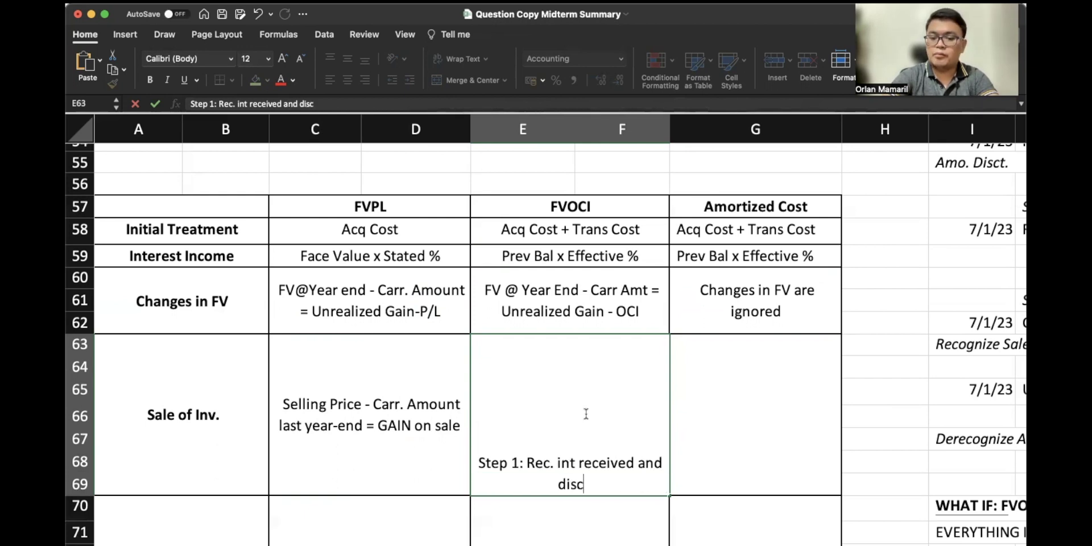
type(" amort")
key("Return")
Step: Examine the 7/1/23 FVOCI journal entries for Step 1, interest received and discount amortization, and Step 2, updating the carrying amount to fair value
scroll(586, 413, "up", 6)
scroll(586, 413, "right", 3)
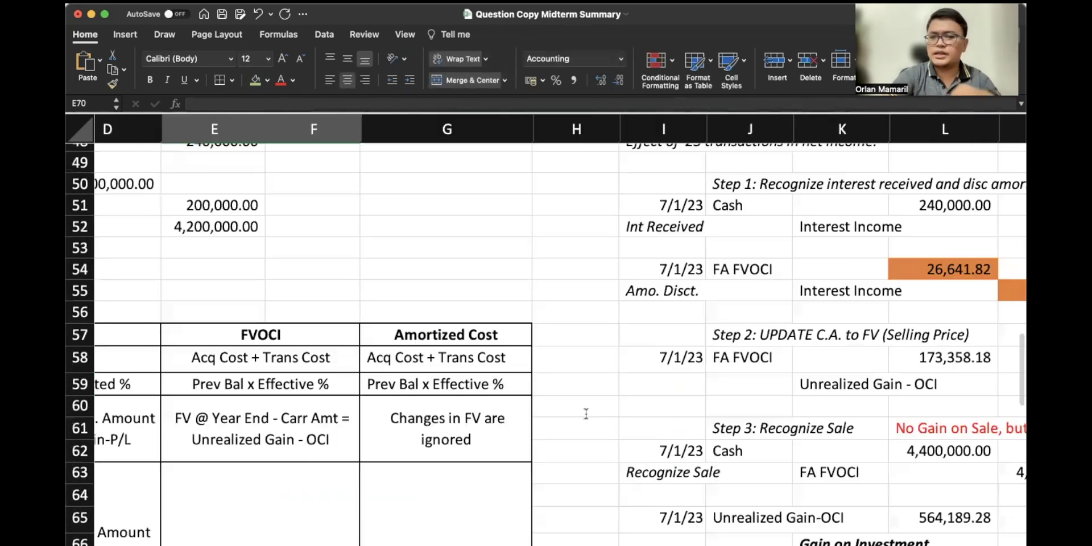
scroll(586, 414, "right", 3)
scroll(586, 414, "down", 3)
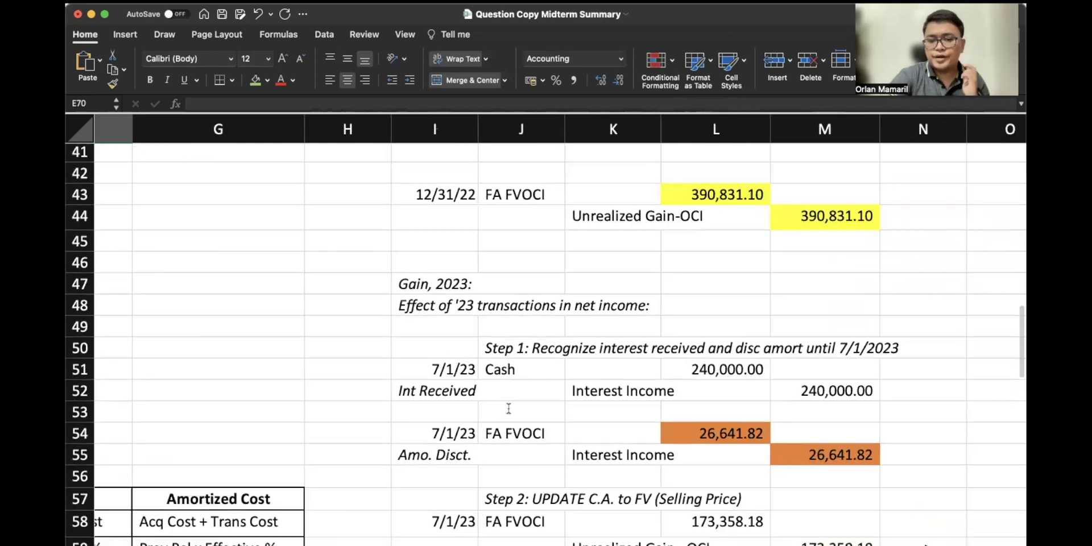
left_click(425, 387)
left_click_drag(424, 370, 850, 449)
scroll(850, 450, "down", 4)
scroll(850, 449, "left", 3)
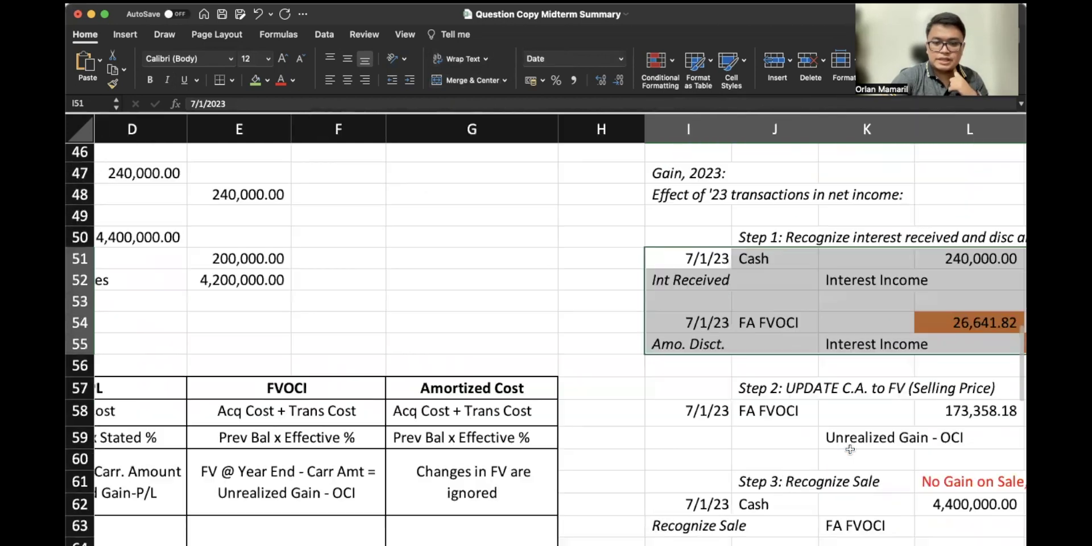
left_click_drag(691, 341, 1005, 372)
scroll(489, 458, "down", 3)
scroll(490, 458, "left", 2)
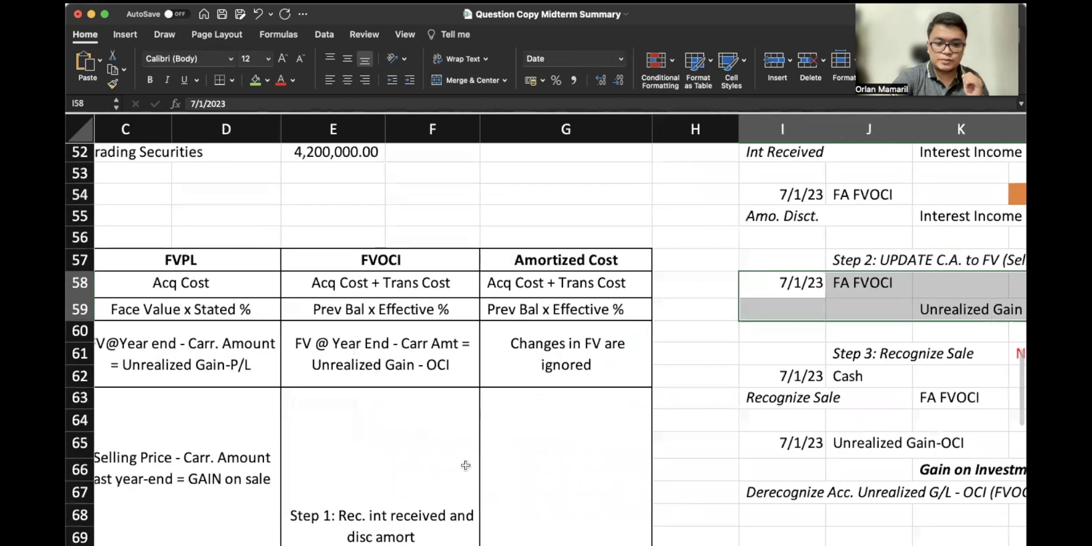
Step: Add the line "Step 2: UPDATE C.A. to FV (Selling Price)" to the FVOCI sale of investment cell
left_click(448, 483)
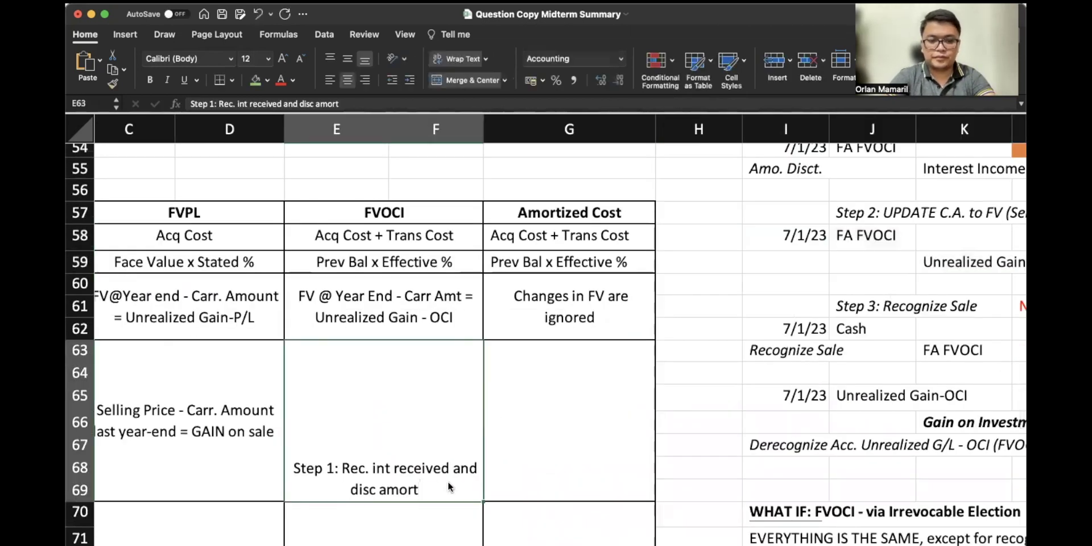
double_click(443, 484)
key("alt+Return")
type("Step")
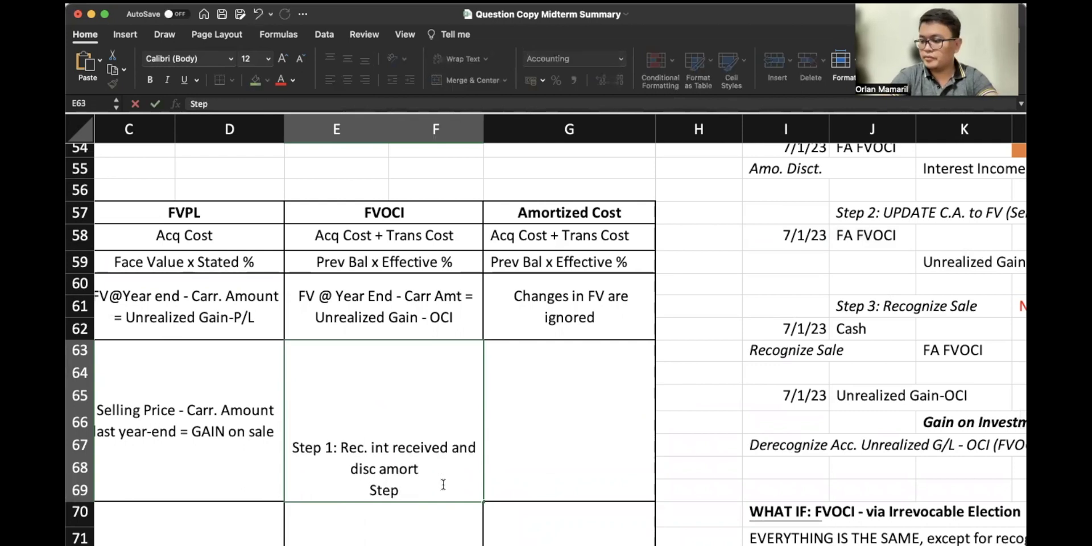
type(" 2: UPDATE ")
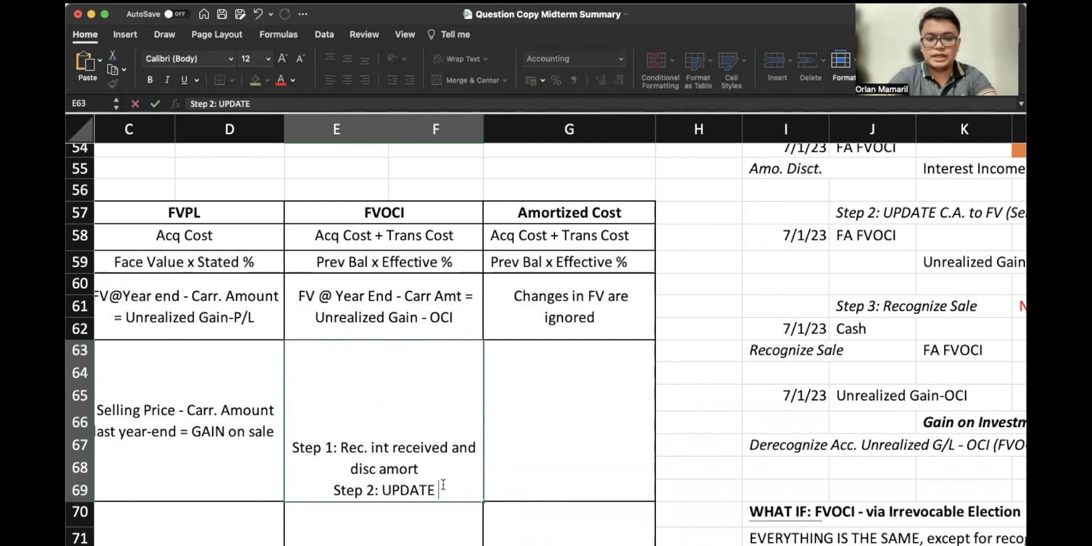
type("C.A. to")
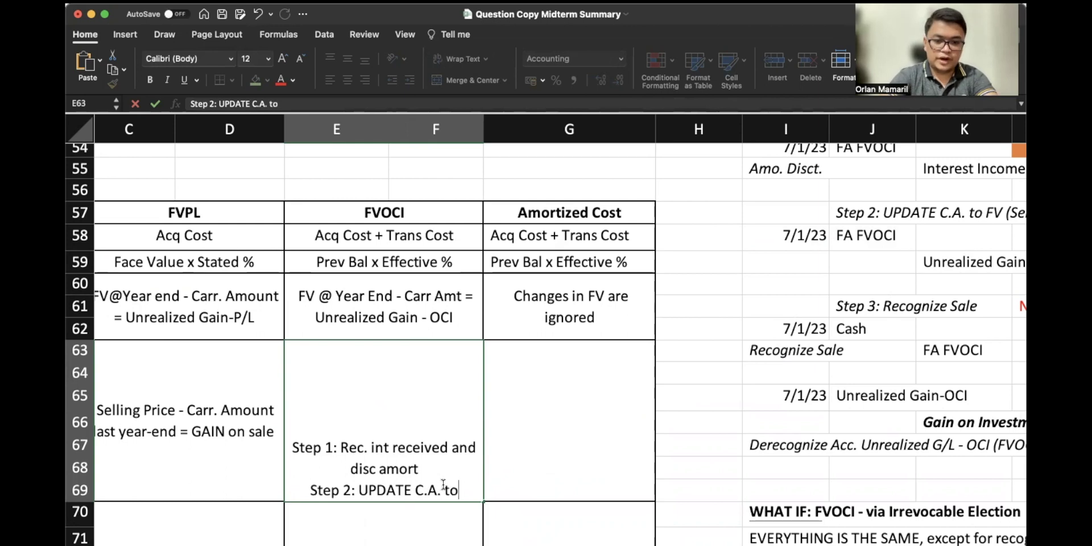
type(" FV Se")
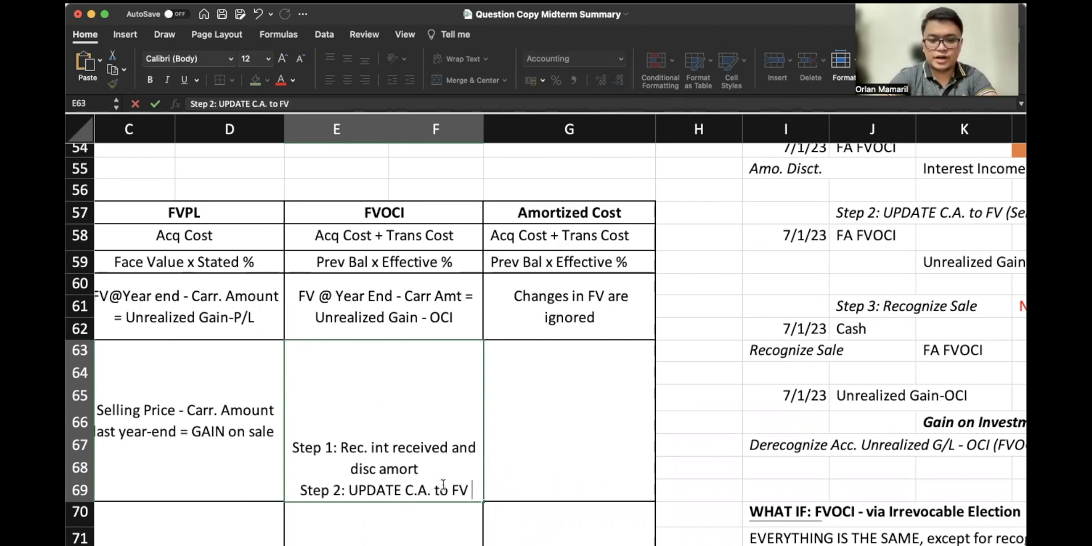
key("BackSpace")
key("BackSpace")
type("(Se")
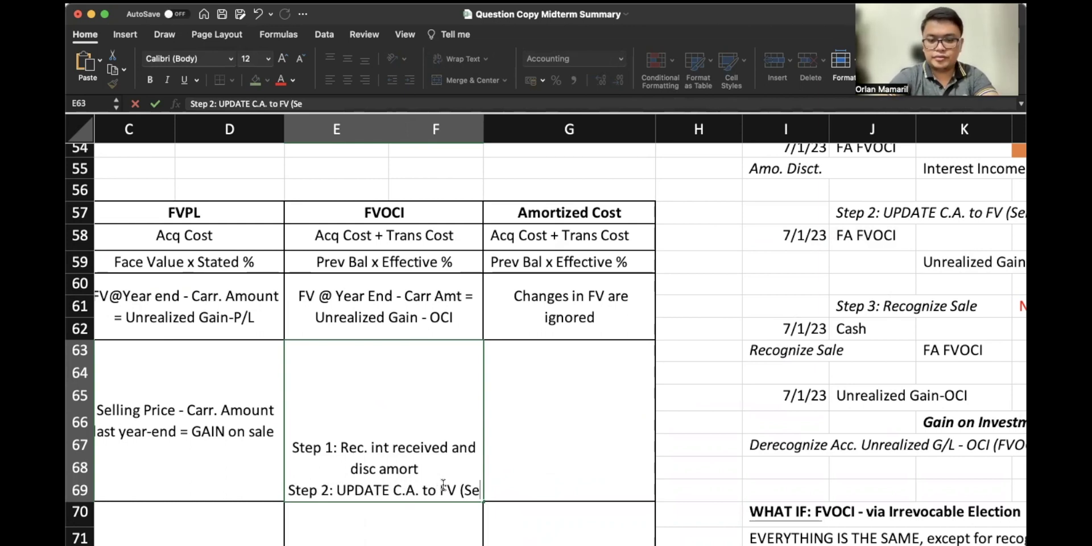
type("lling Price)")
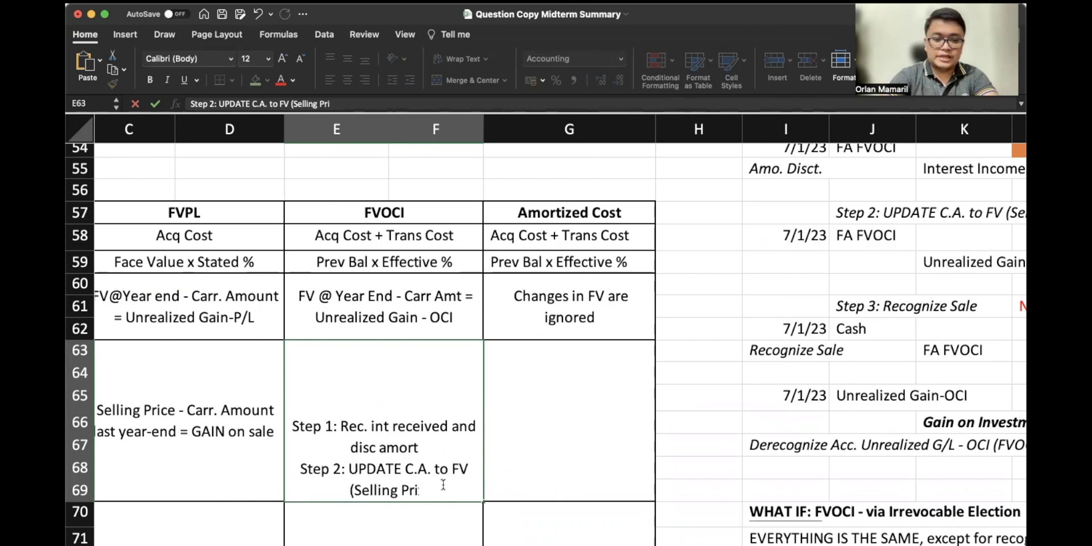
Step: Append "(based on amort. Table)" to the Step 1 line of the FVOCI sale of investment
left_click(435, 443)
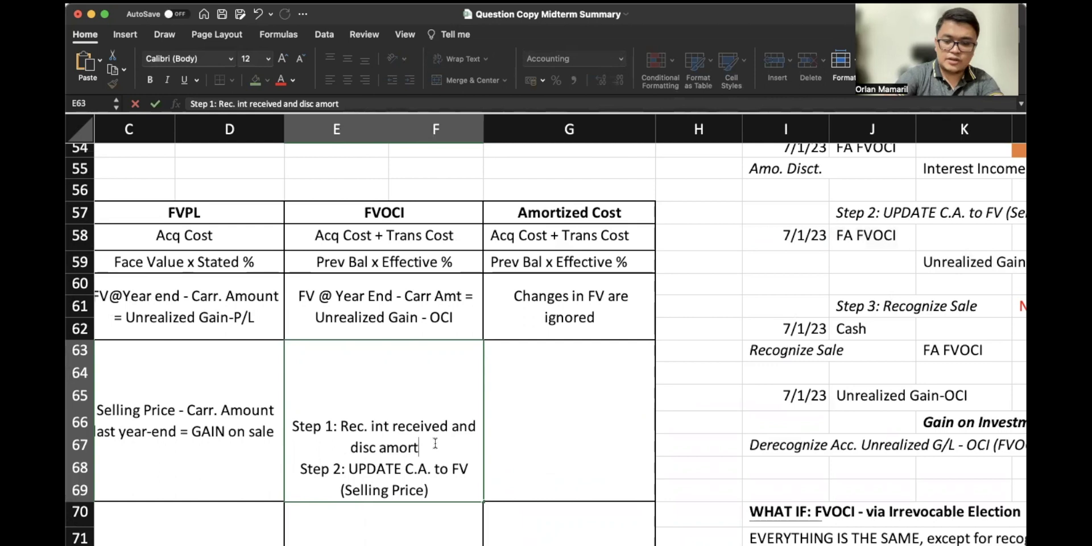
type("(based on ")
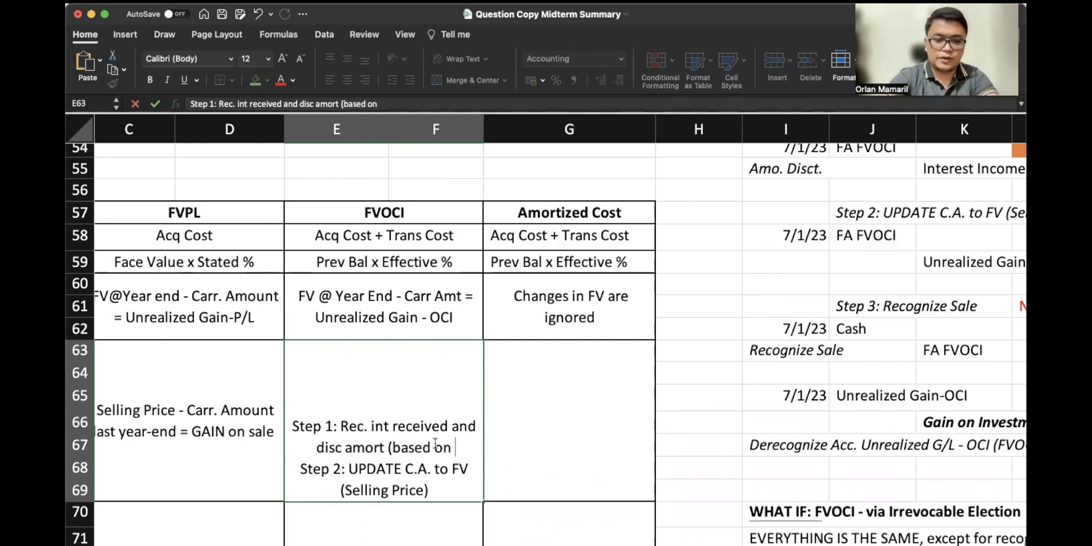
type("amort. Table)")
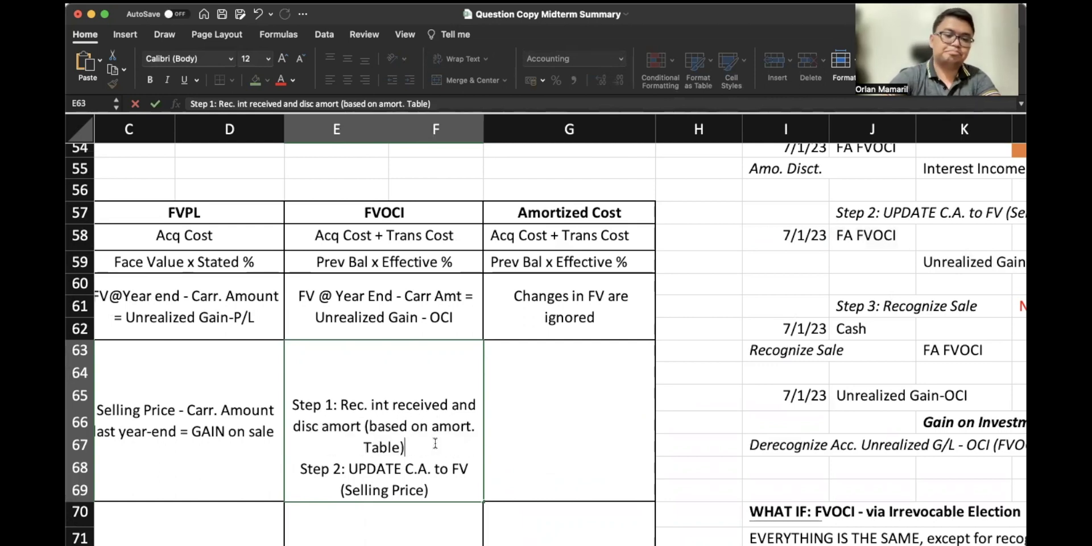
Step: Copy the two-step FVOCI sale text into the sale of investment cell under Amortized Cost
key("super+a")
key("super+c")
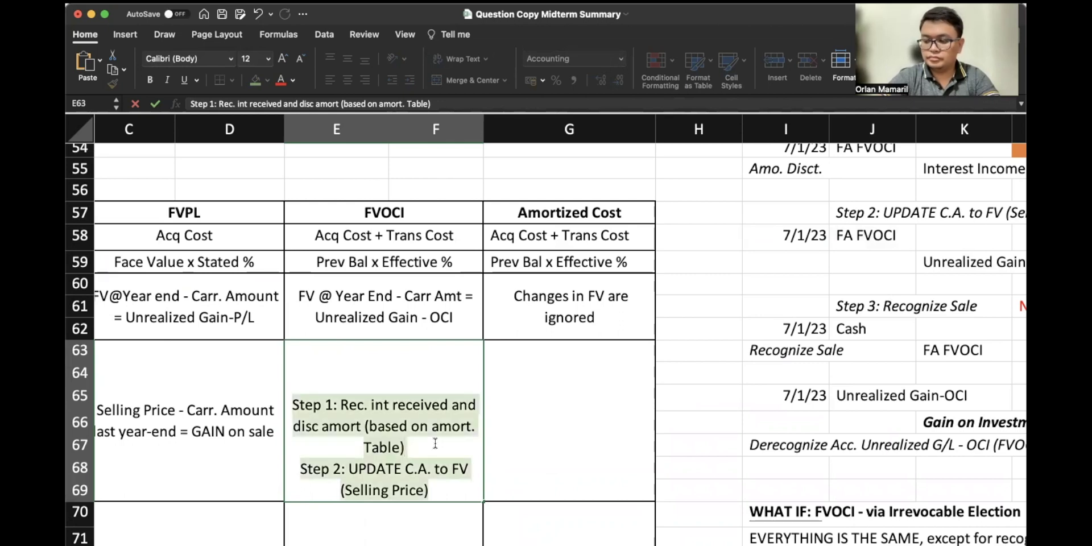
double_click(575, 405)
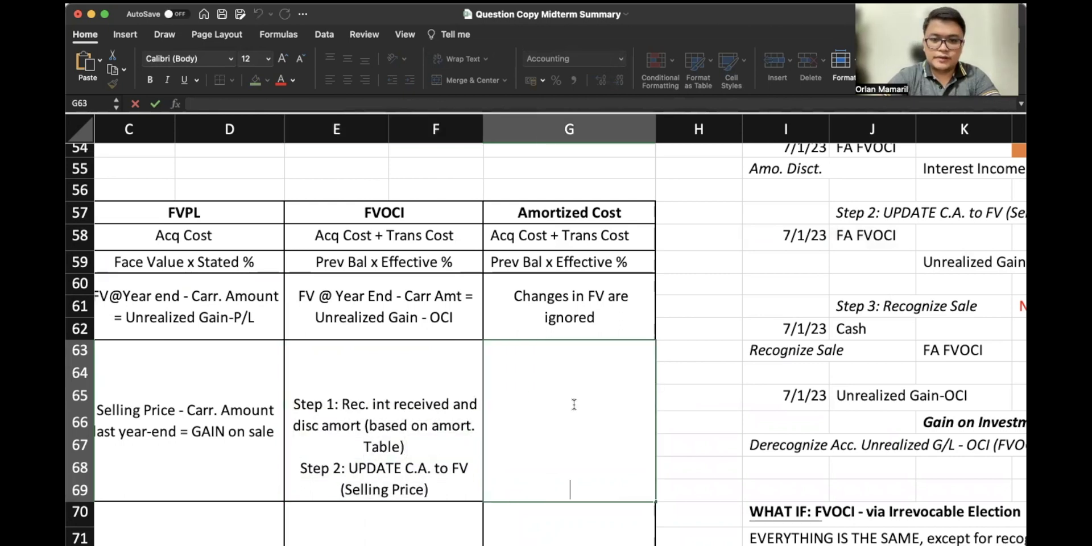
key("super+v")
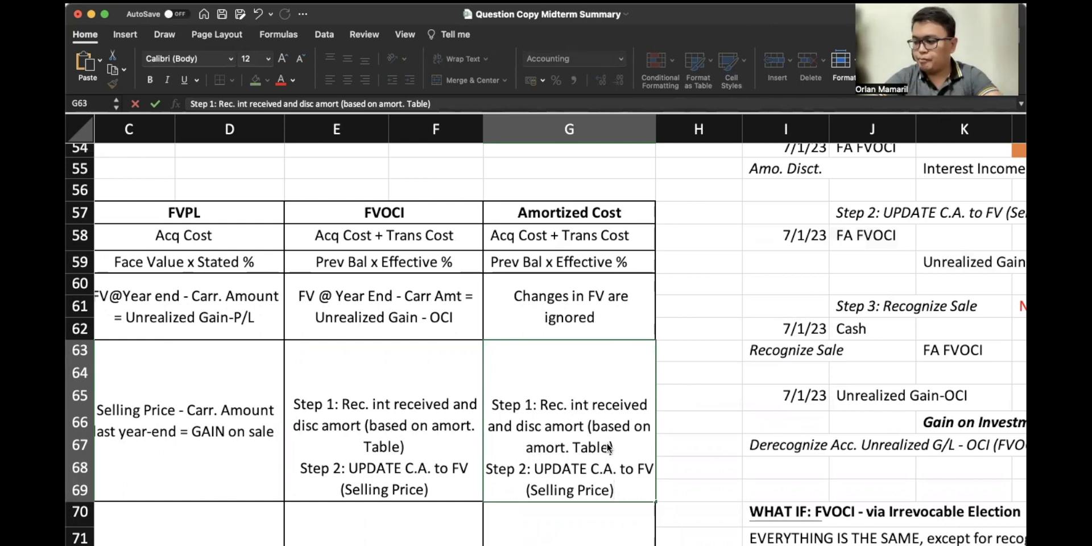
Step: Replace the Step 2 wording under Amortized Cost with "Selling Price - C.A. = GAIN/Loss on Sale"
left_click_drag(563, 468, 564, 482)
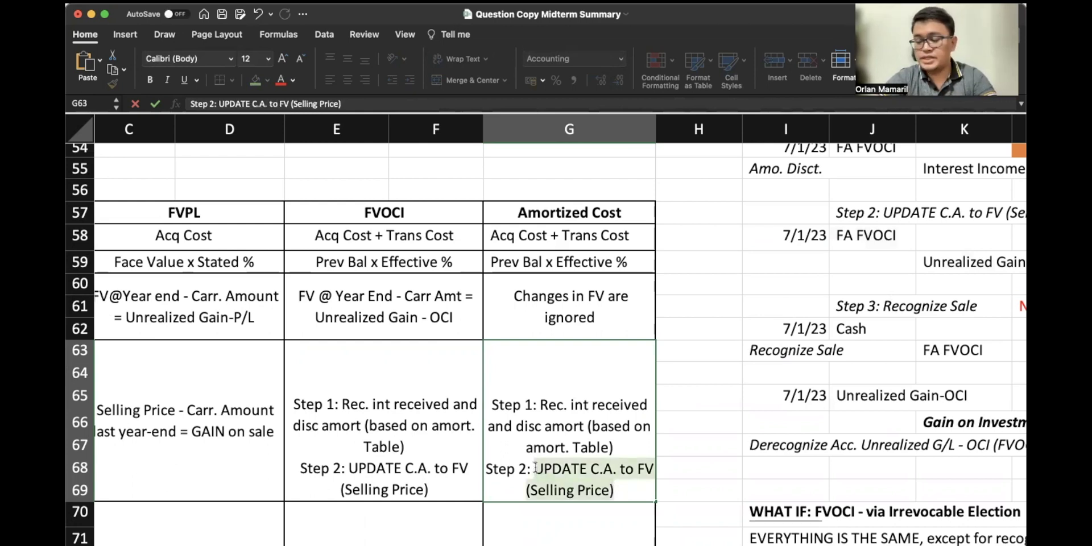
type("Selling Price - ")
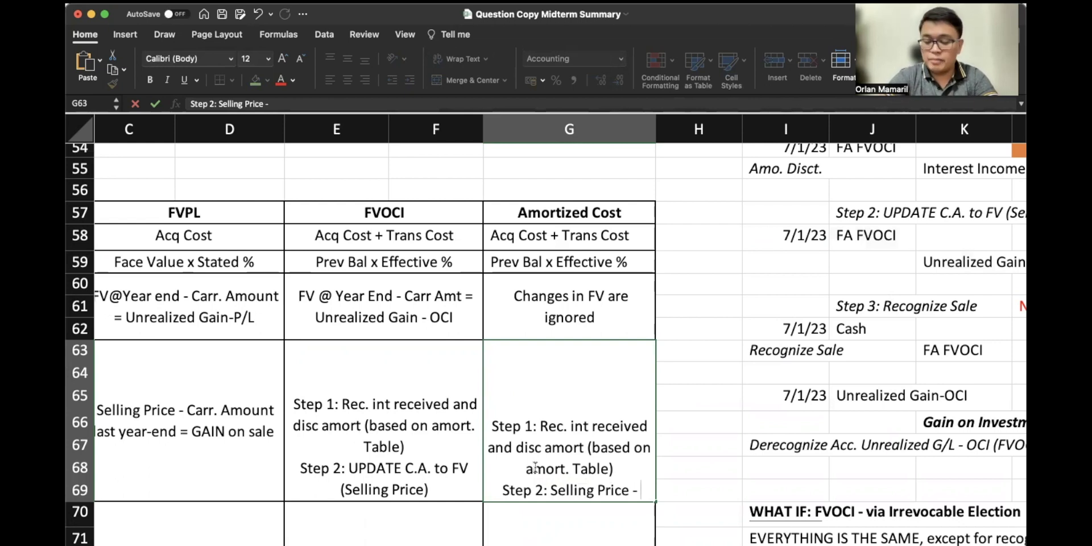
type("C.A.")
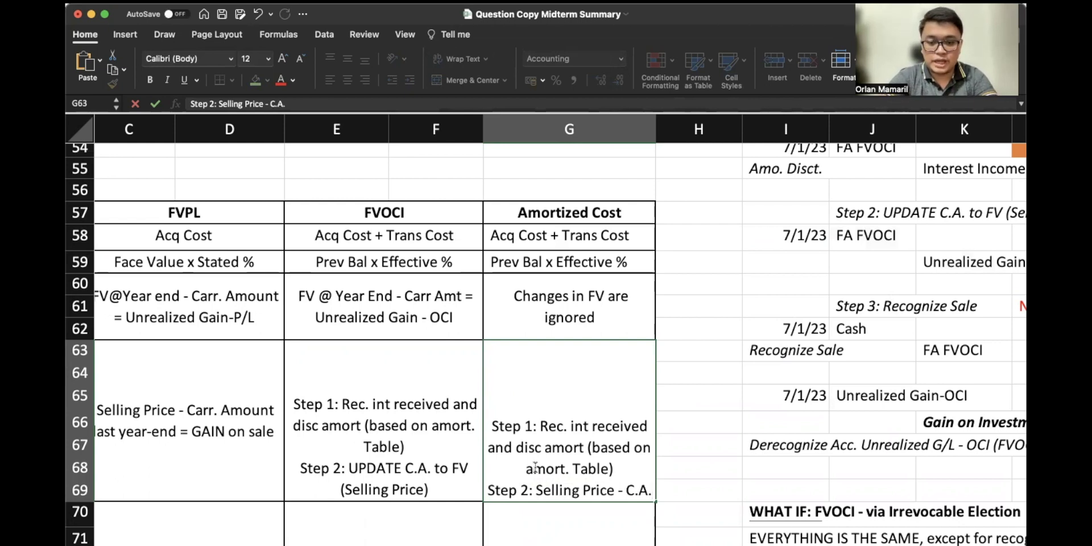
type(" =")
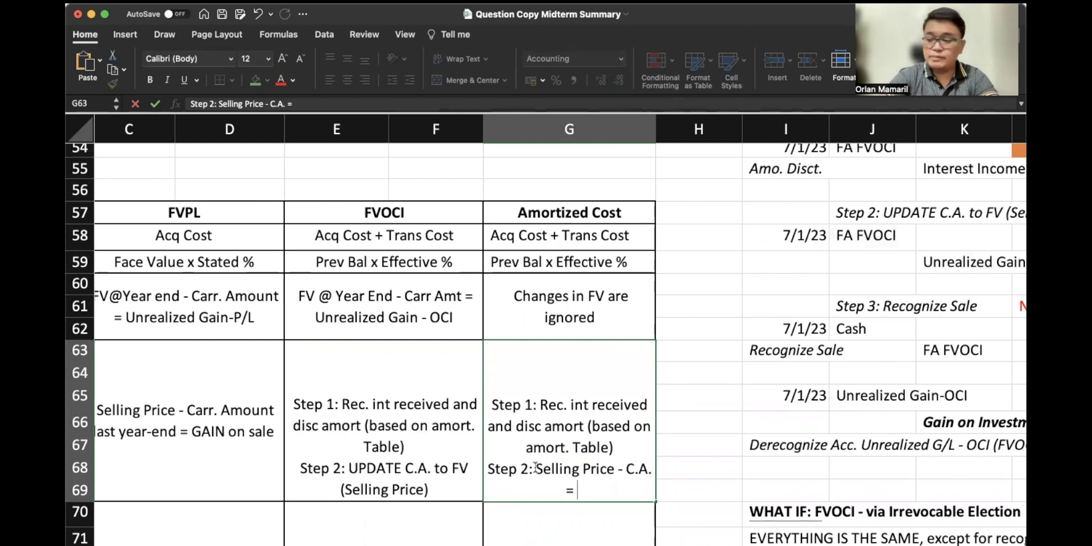
type(" GAIN/")
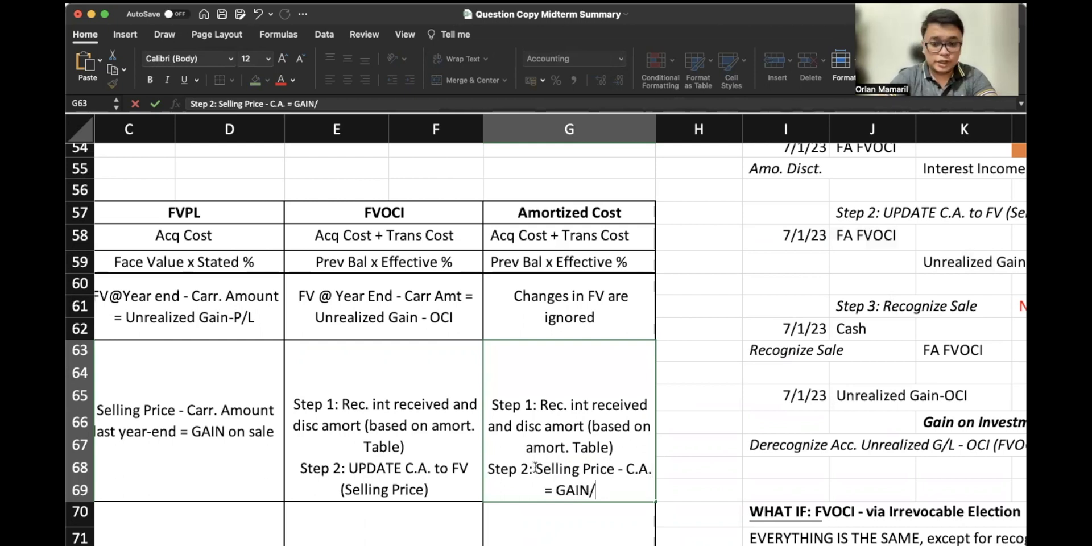
type("Loss on Sale")
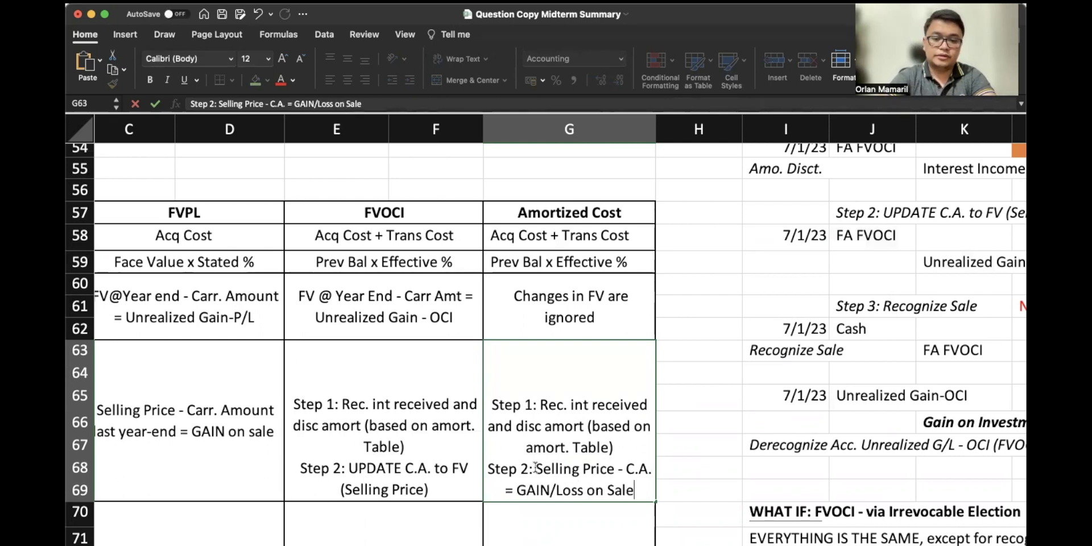
key("Return")
Step: Examine the 7/1/23 FVOCI entries for Step 2, updating the carrying amount to fair value, and Step 3, recognizing the sale
scroll(536, 466, "right", 4)
scroll(535, 466, "up", 2)
scroll(535, 467, "up", 3)
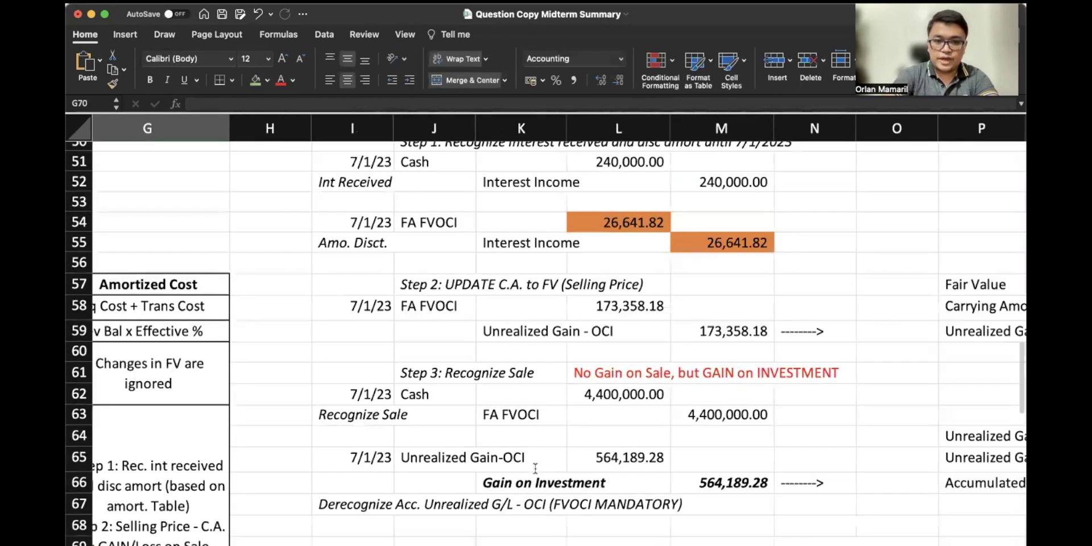
scroll(535, 466, "right", 2)
scroll(535, 469, "right", 2)
scroll(534, 468, "down", 1)
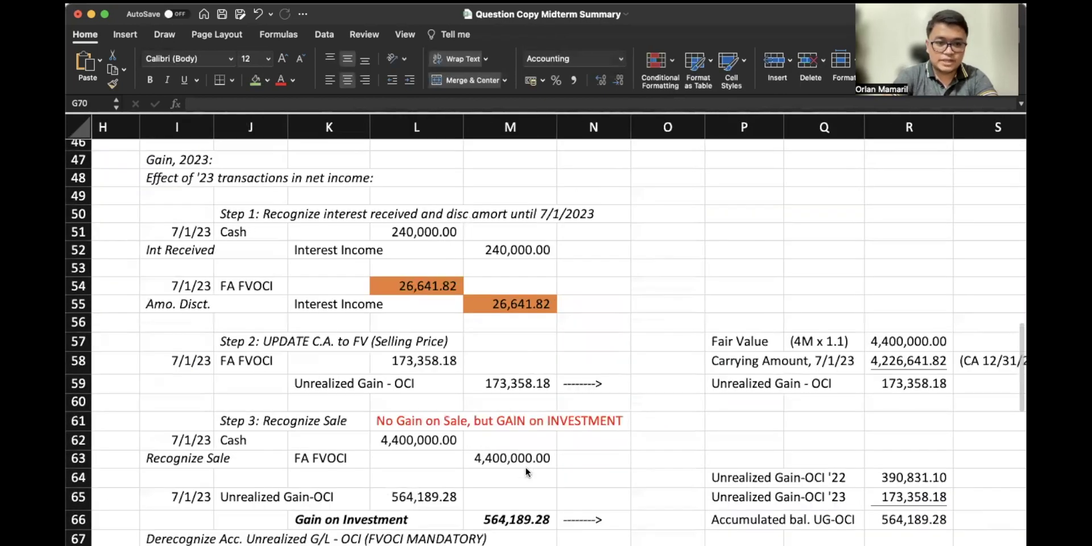
left_click_drag(211, 342, 540, 398)
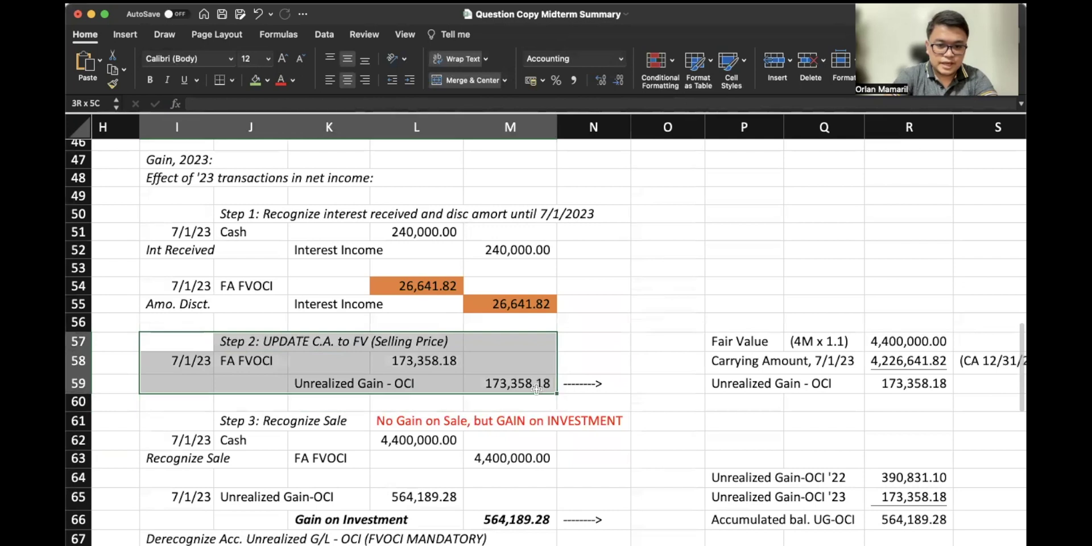
left_click(164, 428)
left_click_drag(164, 427, 548, 456)
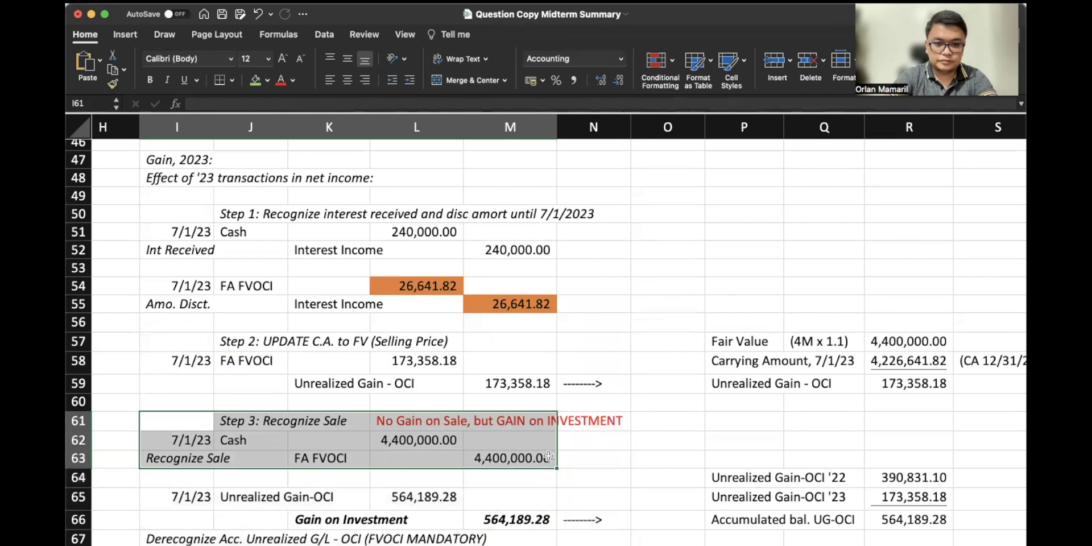
scroll(398, 341, "right", 2)
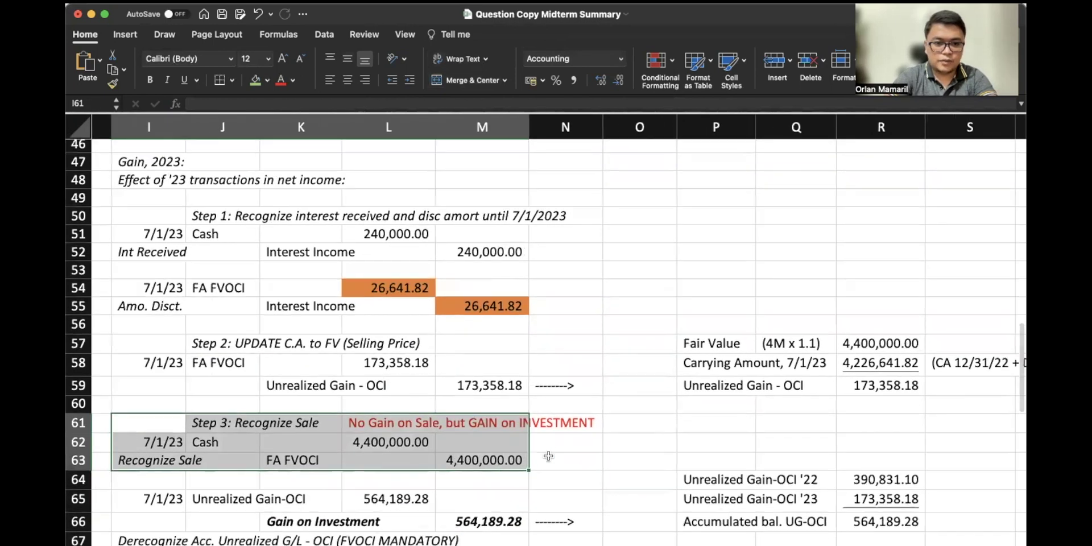
Step: Link the FVOCI "Gain, 2023" answer in K47 to the Gain on Investment amount with =M66
left_click(327, 163)
type("=")
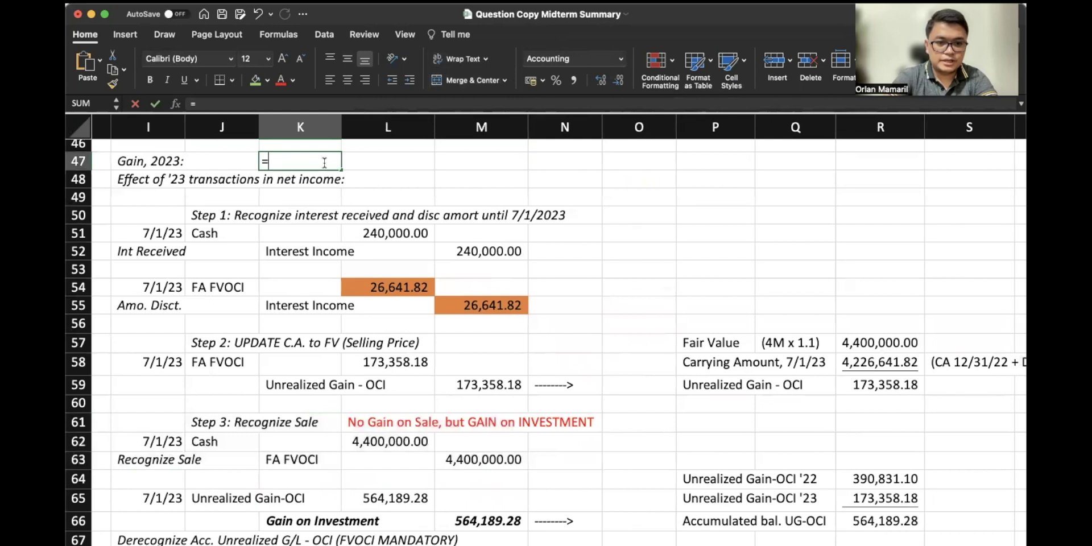
left_click(471, 518)
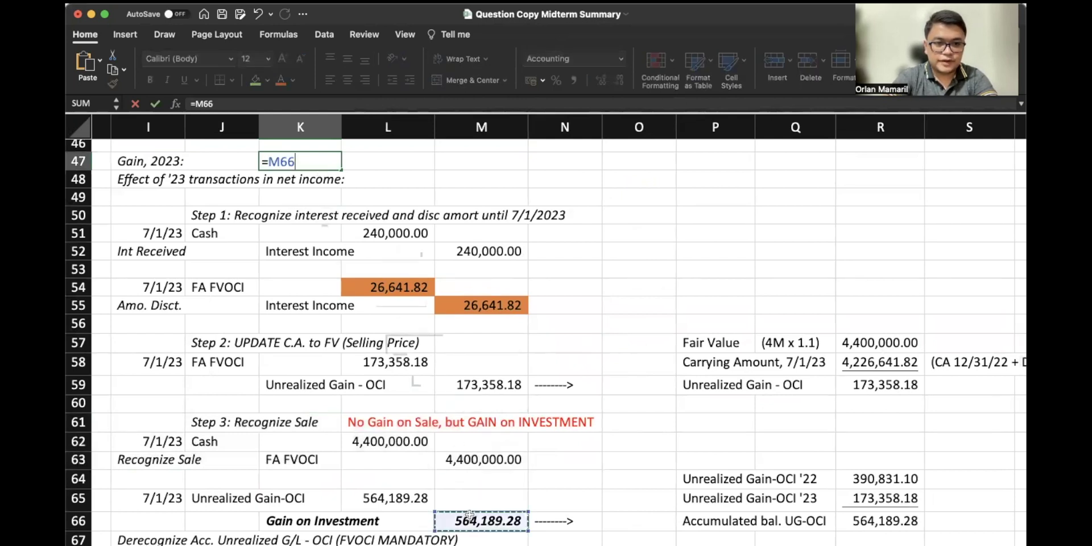
key("Return")
Step: Calculate the effect of '23 transactions in net income in M48 with =M52+M55+M66, adding both interest income amounts and the gain on investment
key("Tab")
type("=")
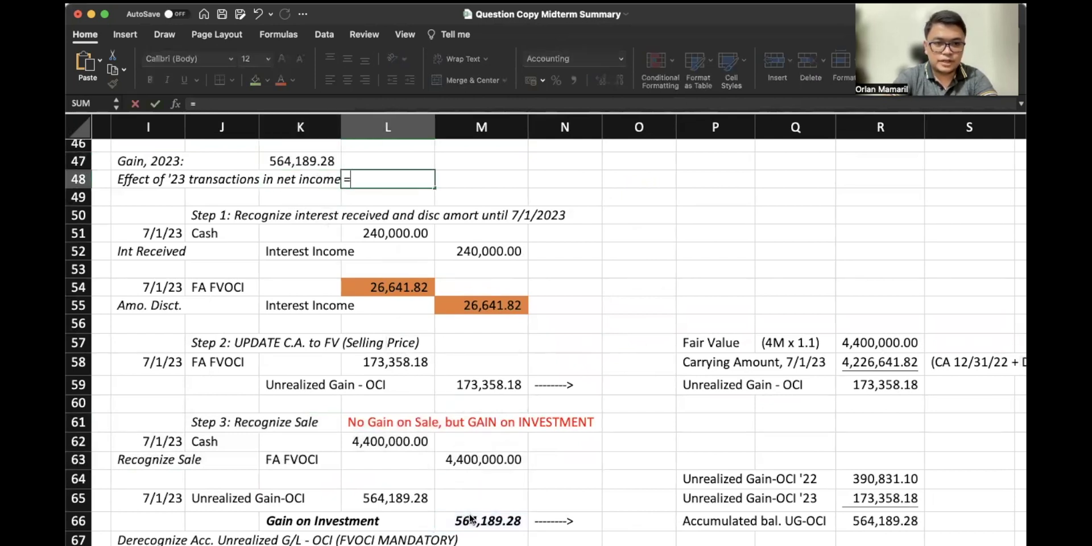
key("BackSpace")
key("Tab")
type("=")
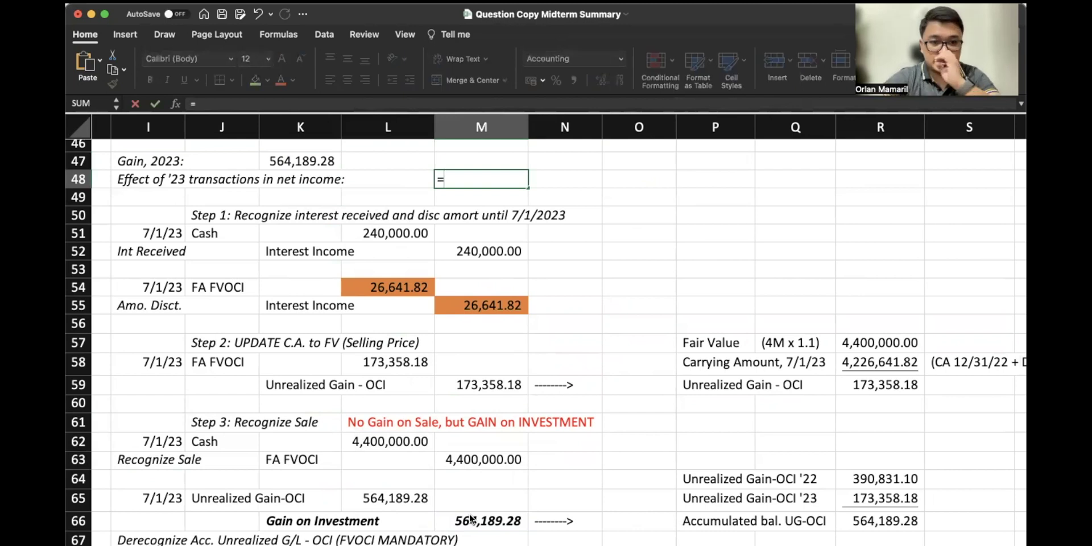
left_click(483, 256)
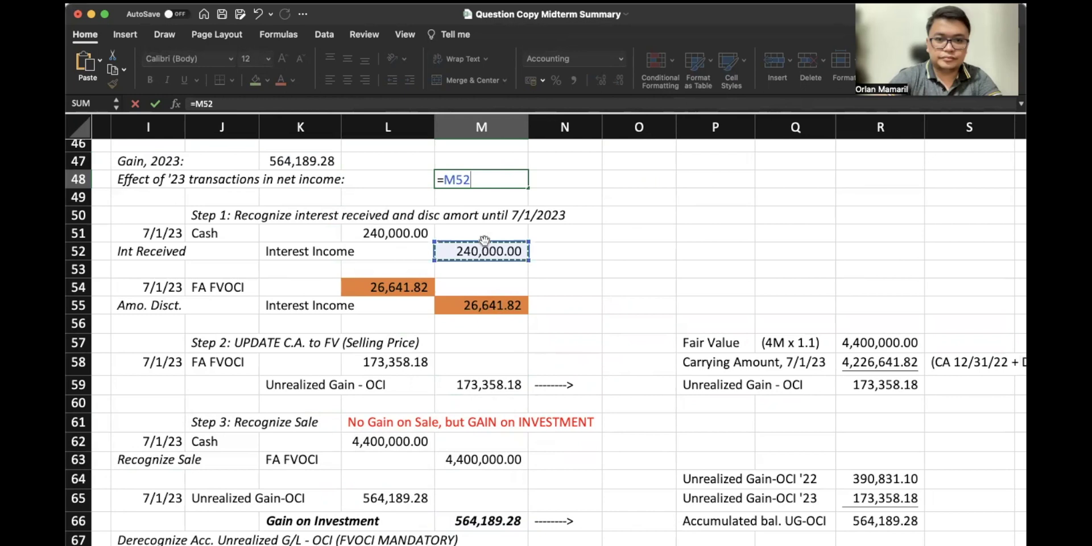
type("+")
left_click(507, 303)
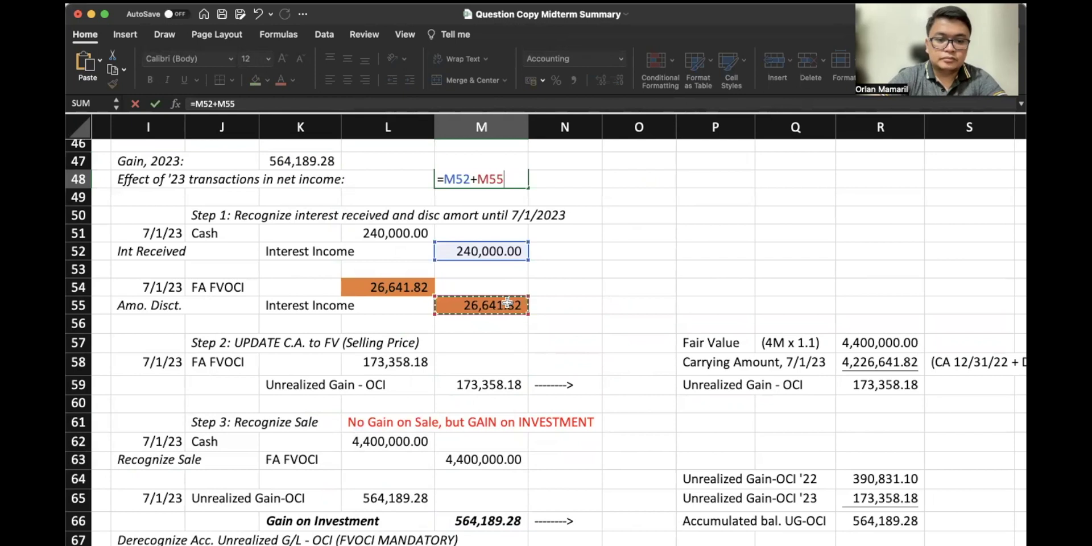
type("+")
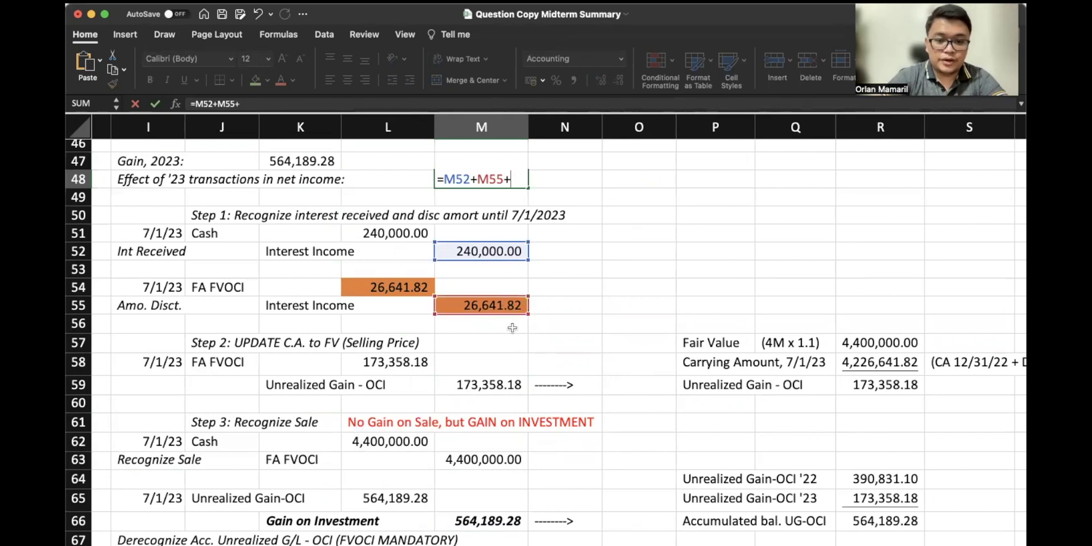
left_click(491, 519)
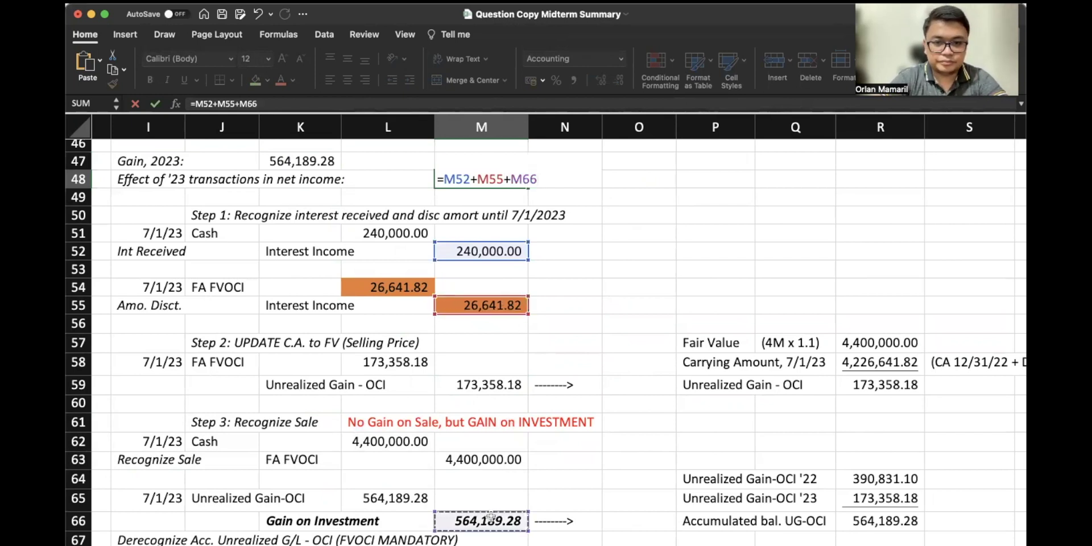
key("Return")
Step: Link the Amortized Cost "Gain, 2023" answer in X38 to the Gain on Sale amount with =Z49
scroll(493, 519, "right", 15)
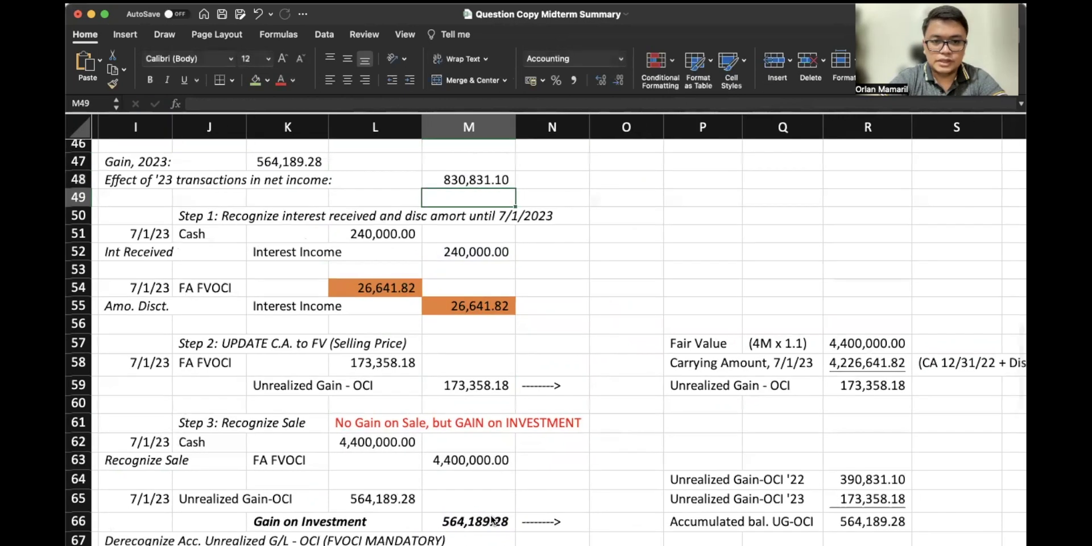
scroll(490, 515, "up", 5)
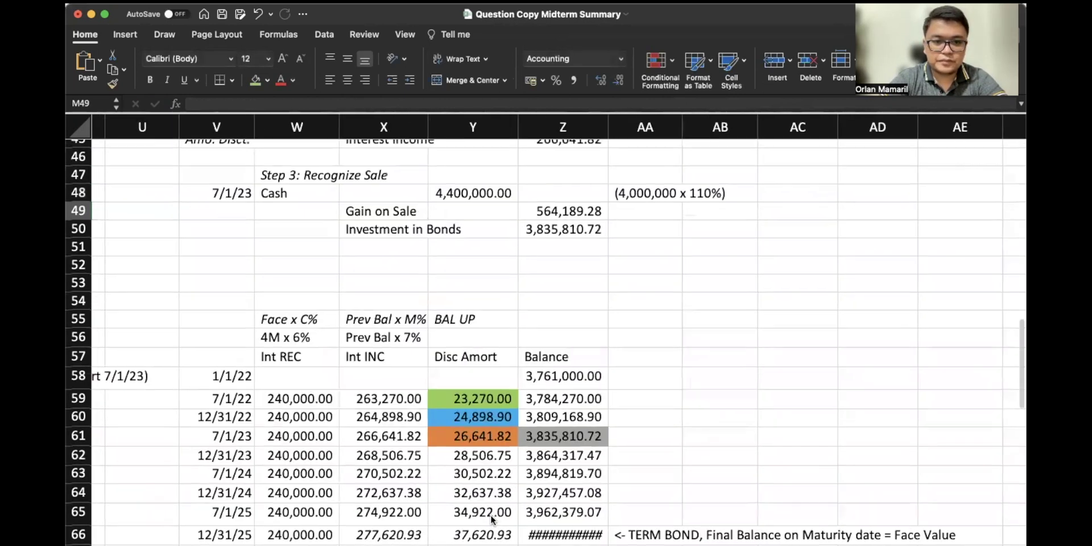
scroll(493, 518, "up", 2)
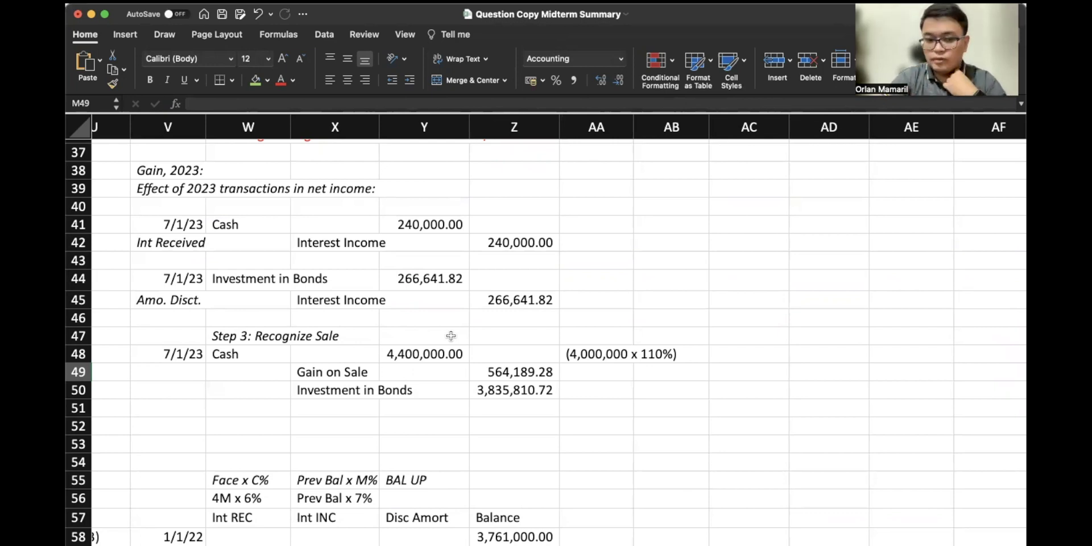
left_click_drag(359, 392, 490, 386)
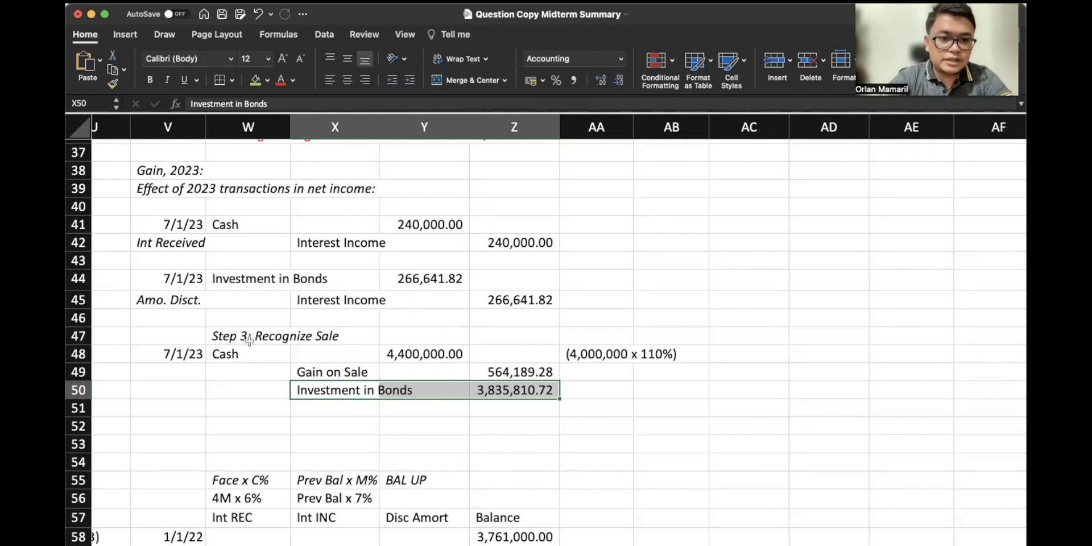
left_click_drag(204, 354, 569, 390)
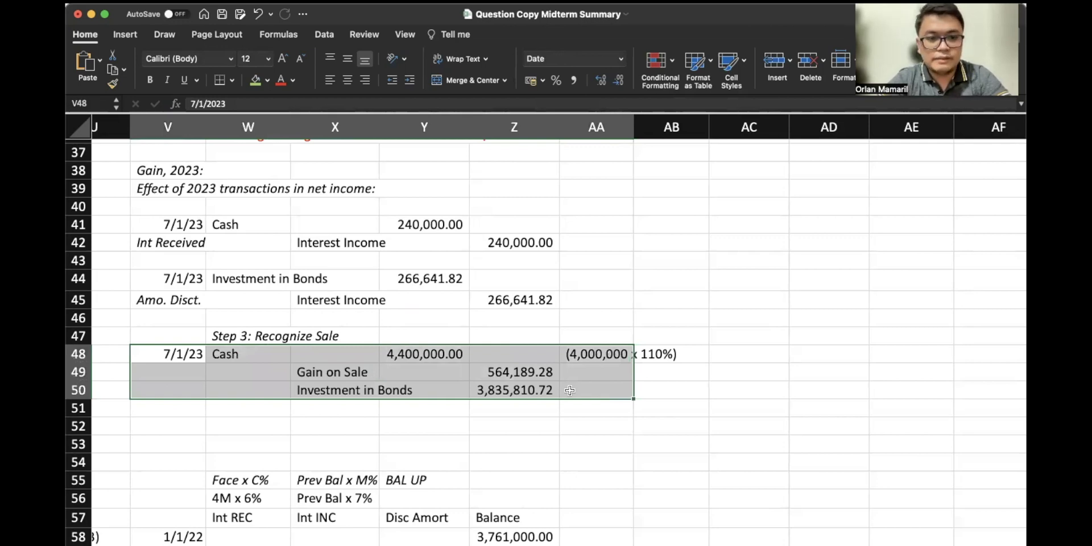
scroll(569, 390, "left", 1)
left_click(348, 166)
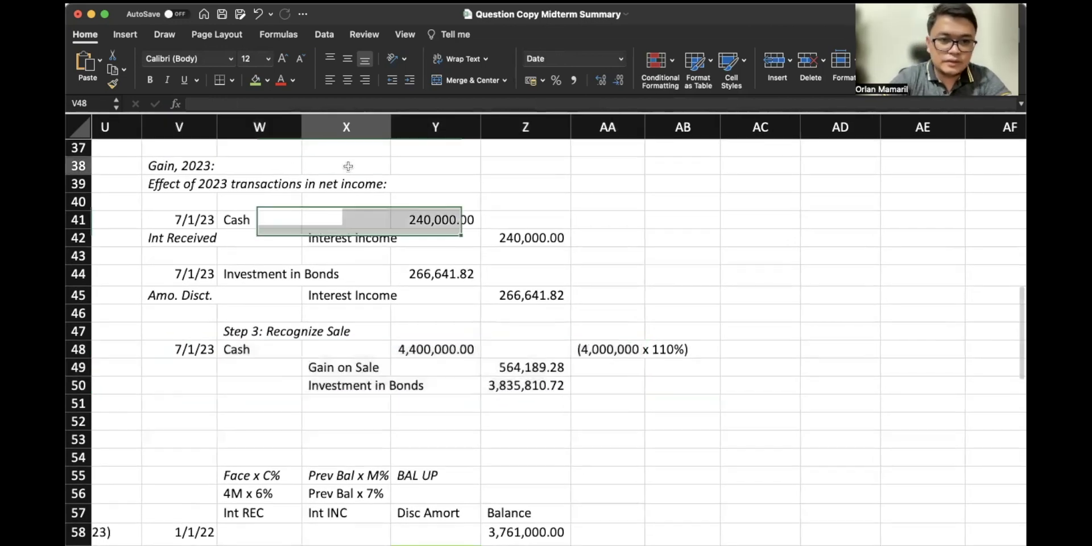
type("=")
left_click(557, 368)
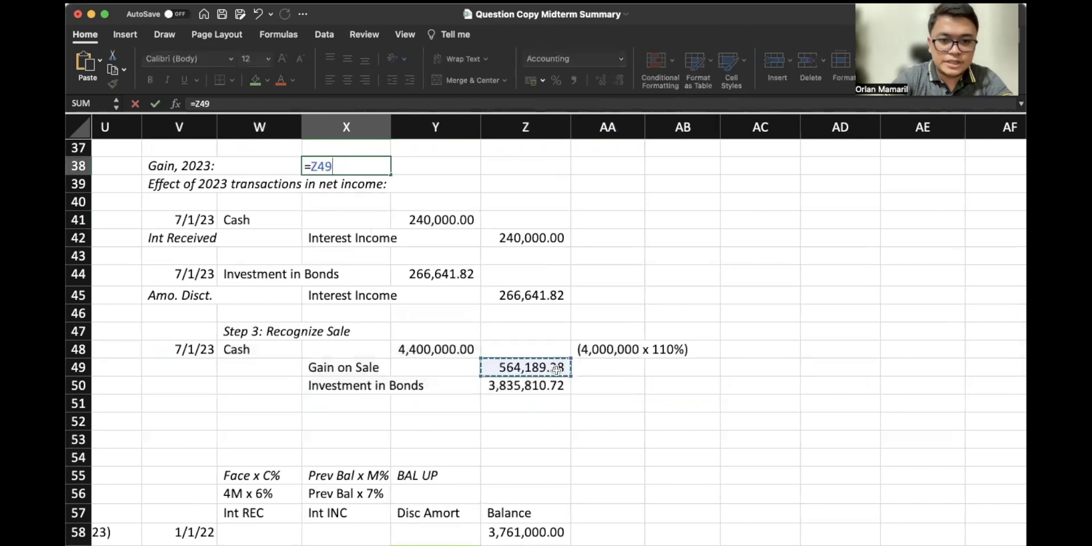
key("Return")
Step: Calculate the effect of 2023 transactions in net income in Y39 with =Z42+Z45+Z49, adding both interest income amounts and the gain on sale
key("Right")
type("=")
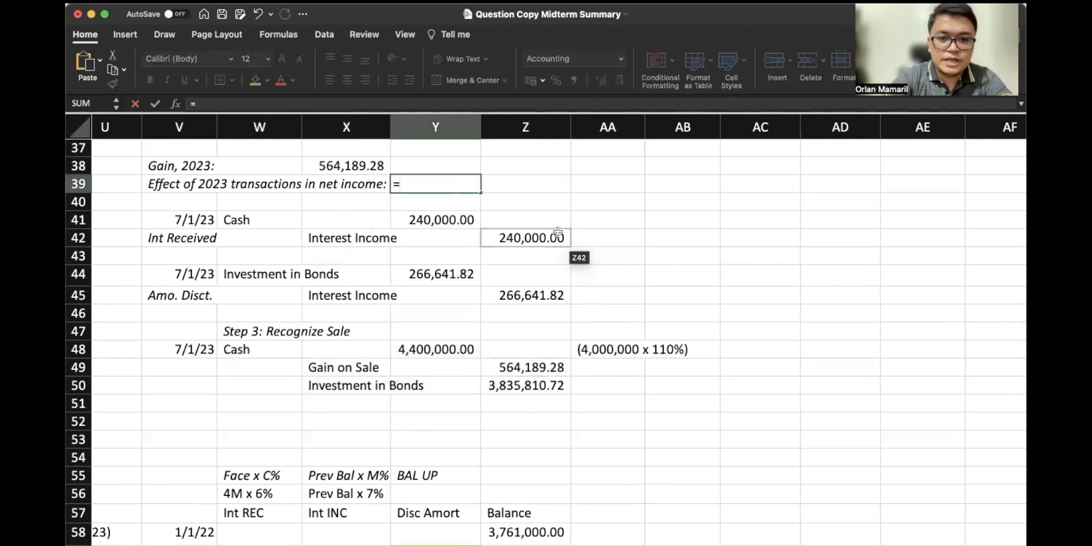
left_click(557, 234)
type("+")
left_click(531, 295)
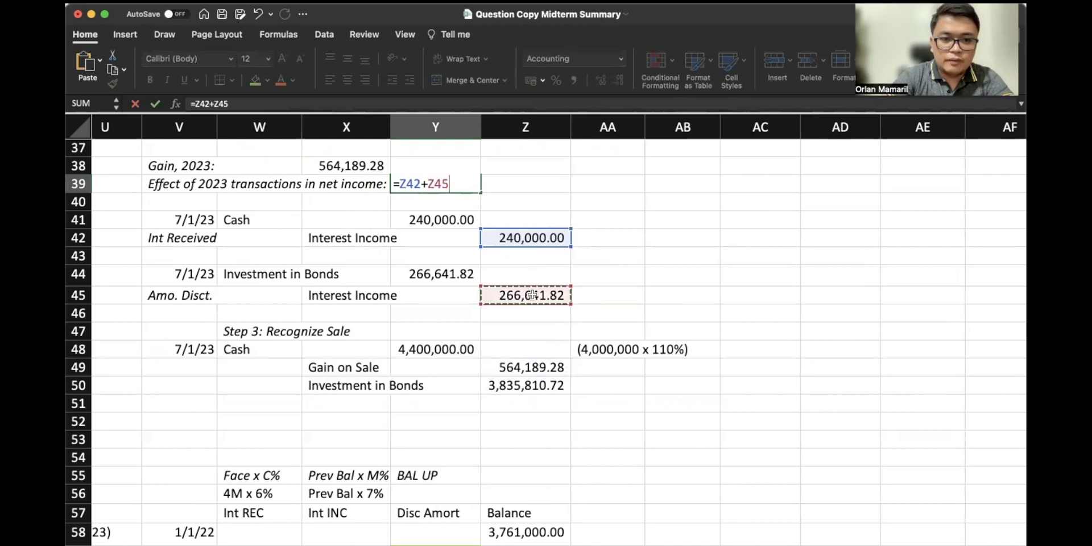
type("+")
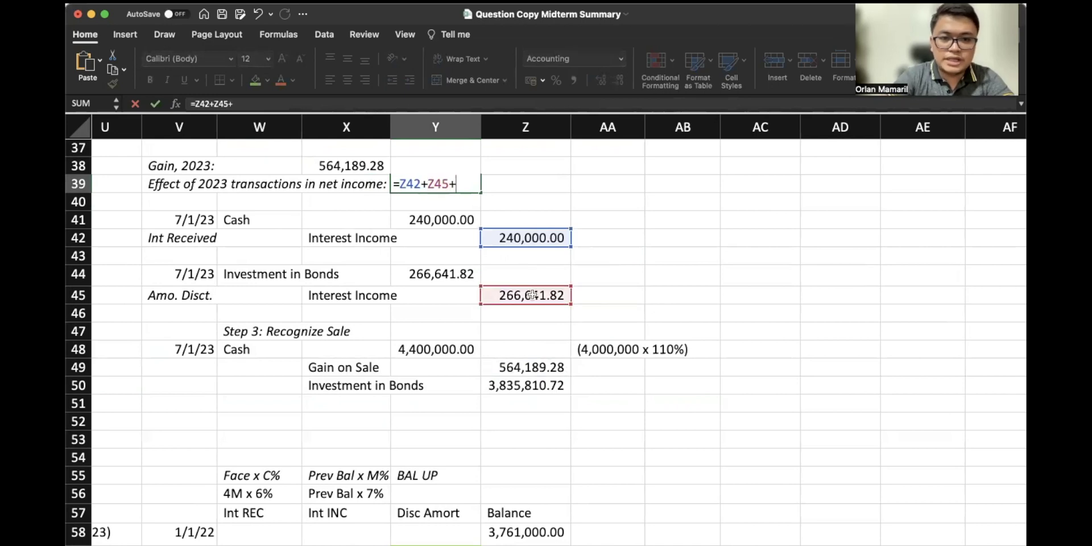
left_click(550, 367)
key("Return")
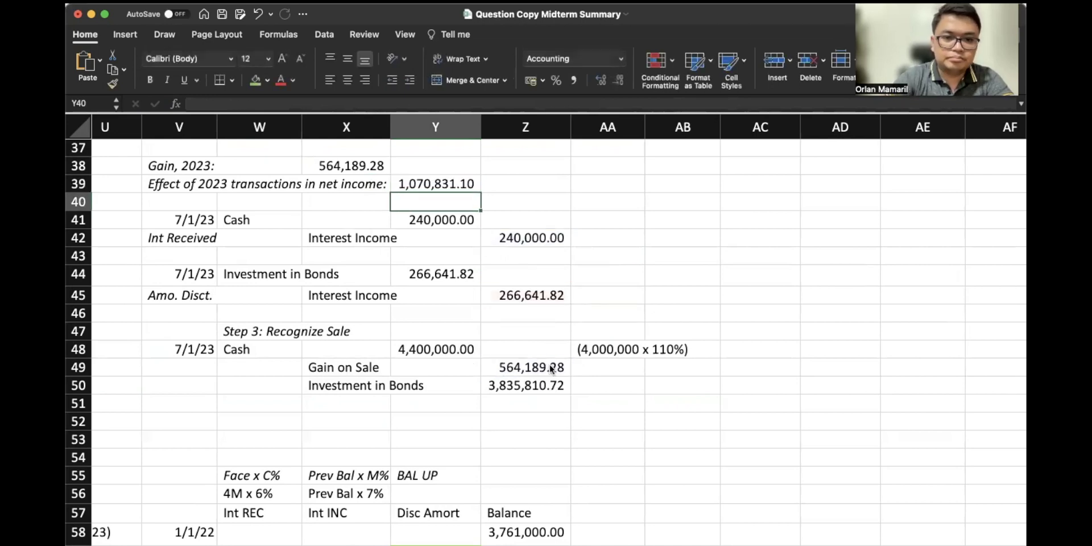
Step: Examine the Amortized Cost sale entry's gain, cash and Investment in Bonds amounts, tracing the bond carrying amount to the 7/1/23 amortization table balance
left_click(550, 367)
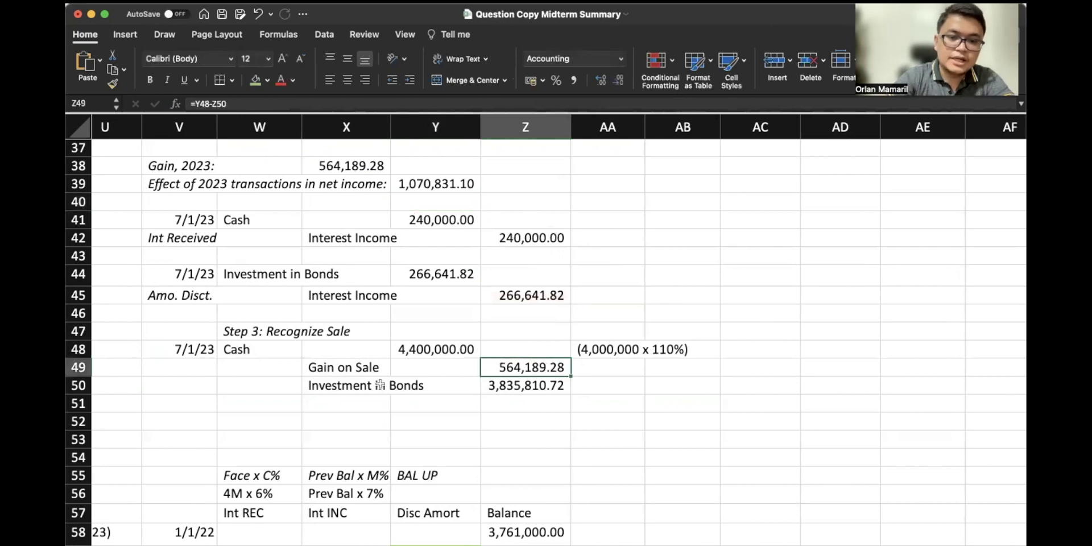
left_click_drag(274, 349, 428, 349)
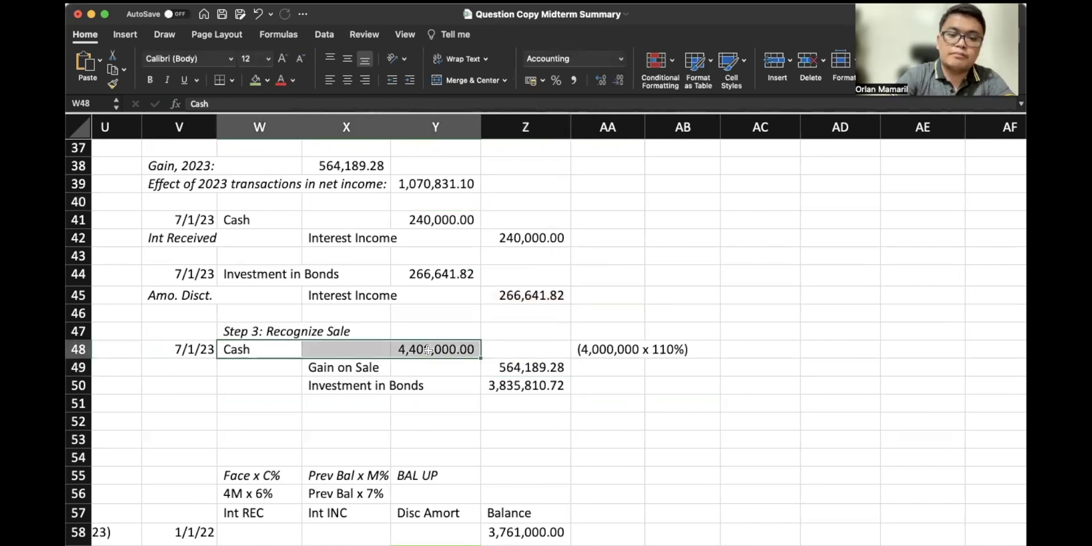
left_click_drag(361, 385, 543, 393)
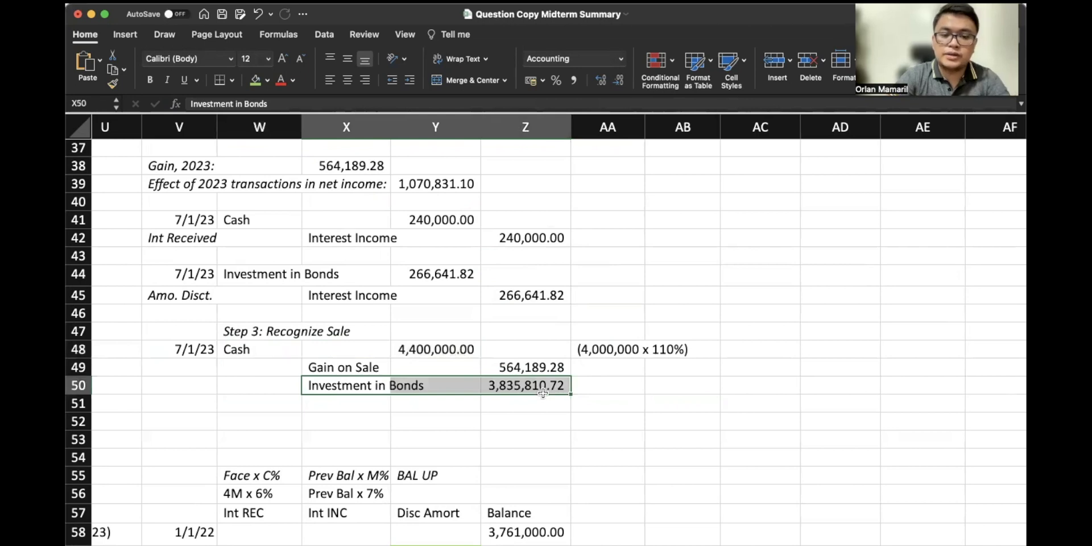
scroll(677, 394, "up", 5)
scroll(680, 396, "up", 10)
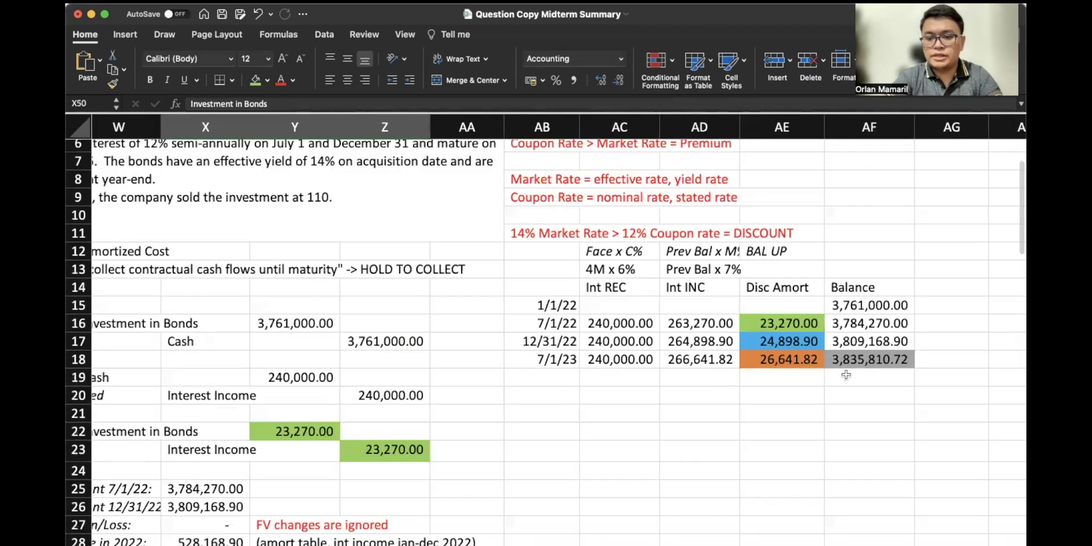
left_click(854, 360)
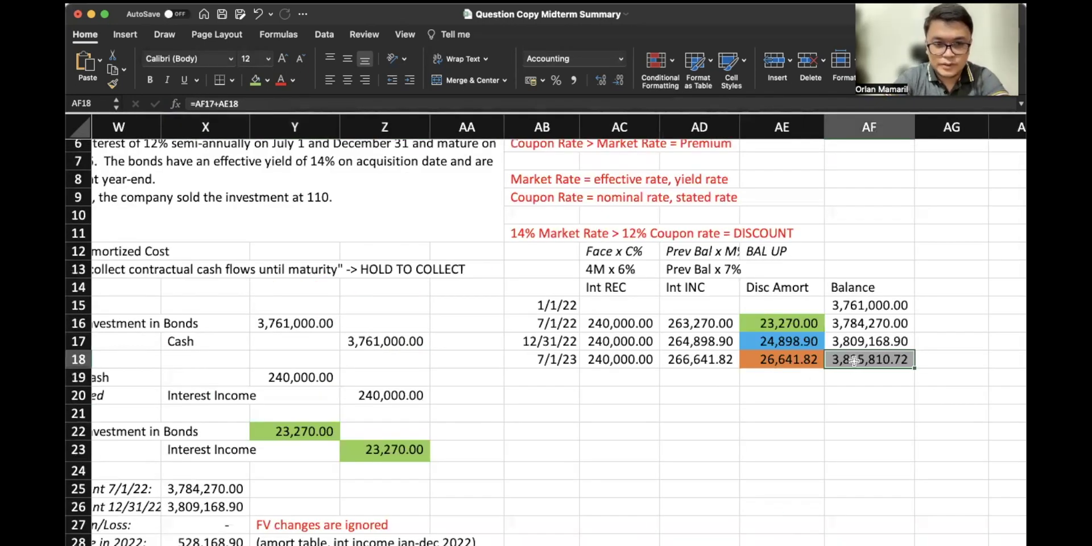
Step: Enter "No accumulated balance" under FVPL in the summary table's Acc. Bal. Unrealized Gain row
scroll(854, 360, "left", 10)
scroll(854, 360, "down", 6)
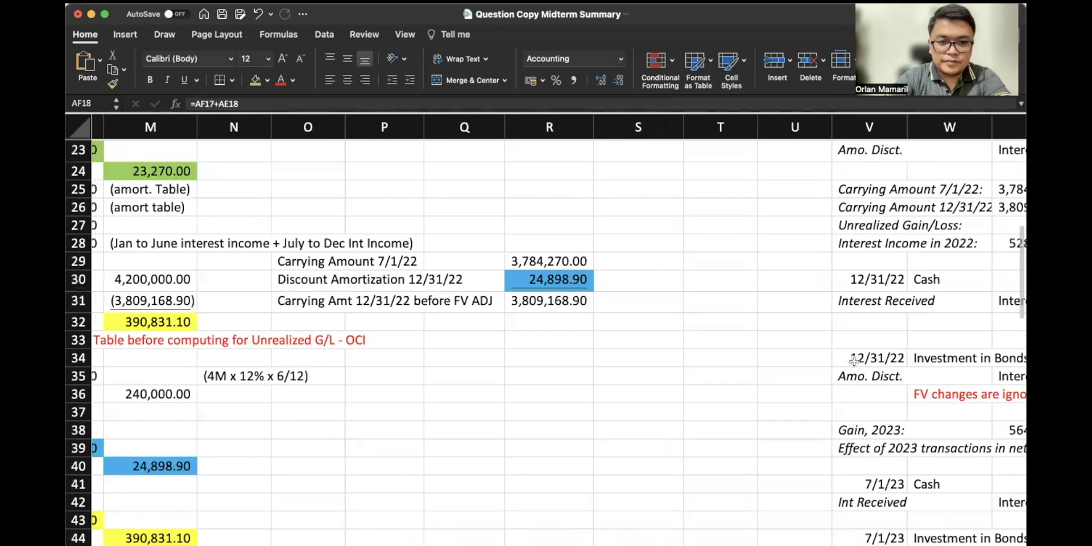
scroll(854, 360, "left", 10)
scroll(855, 361, "down", 7)
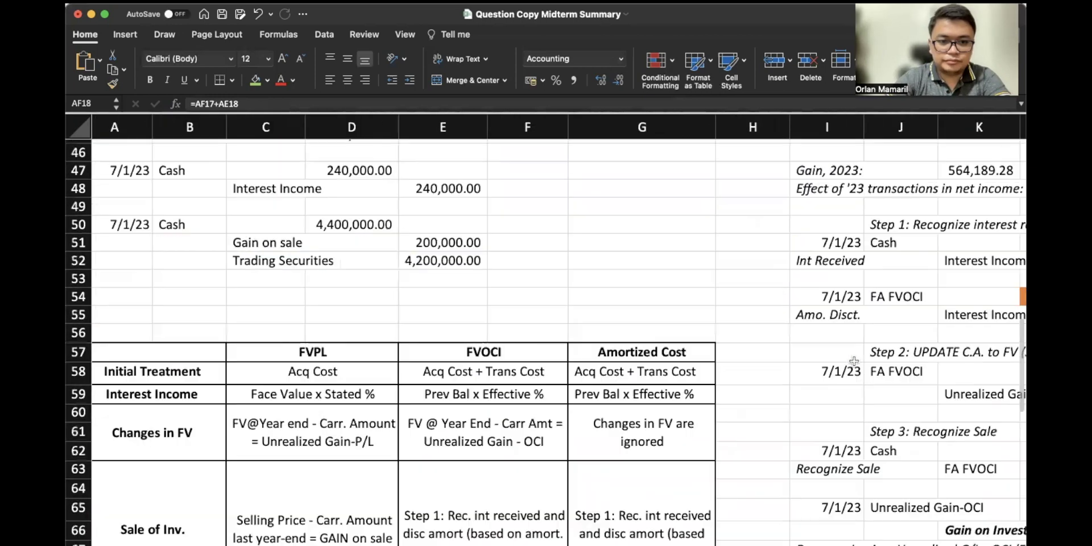
scroll(855, 360, "down", 5)
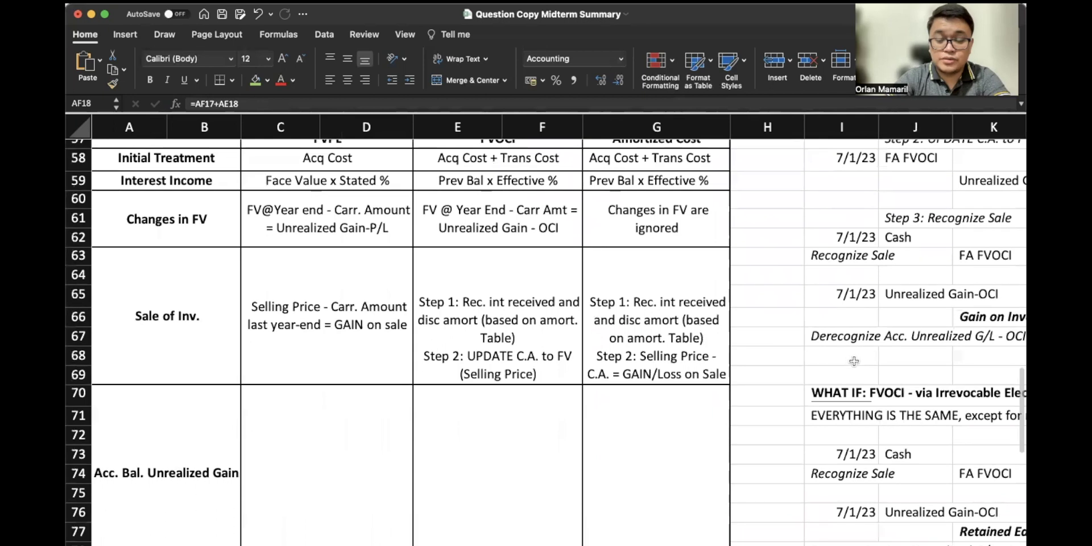
left_click_drag(344, 260, 618, 275)
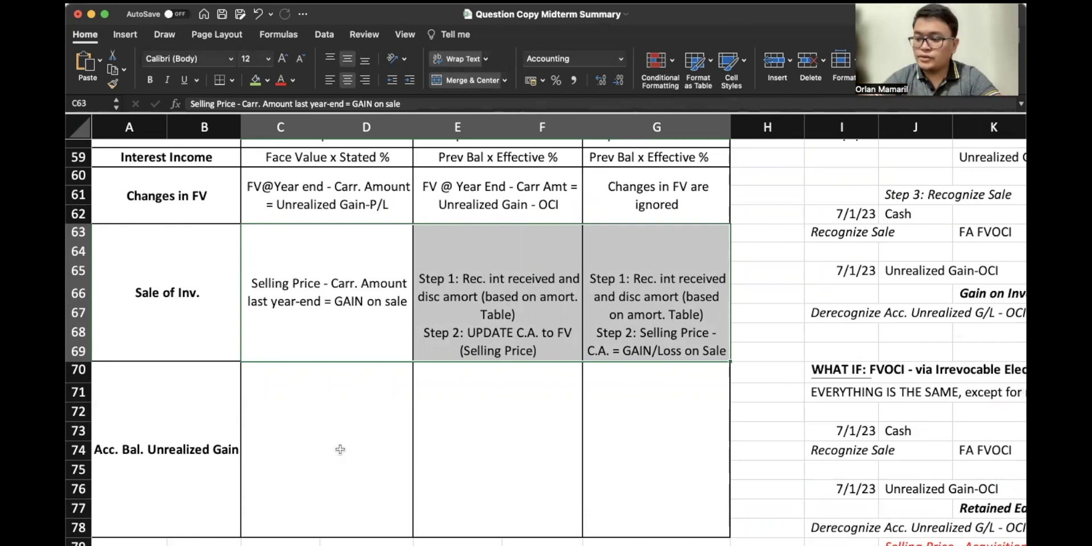
left_click(340, 450)
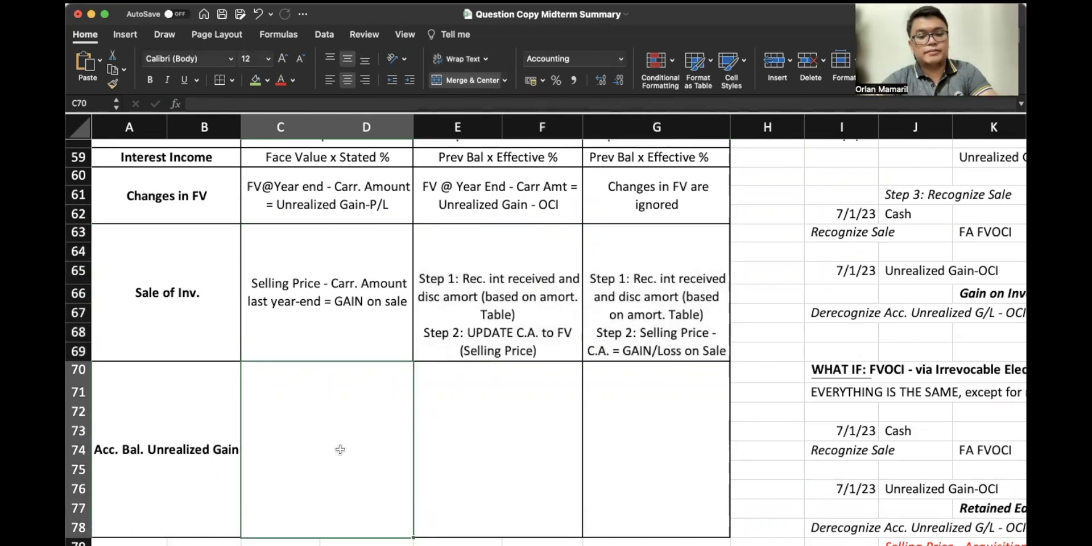
double_click(340, 449)
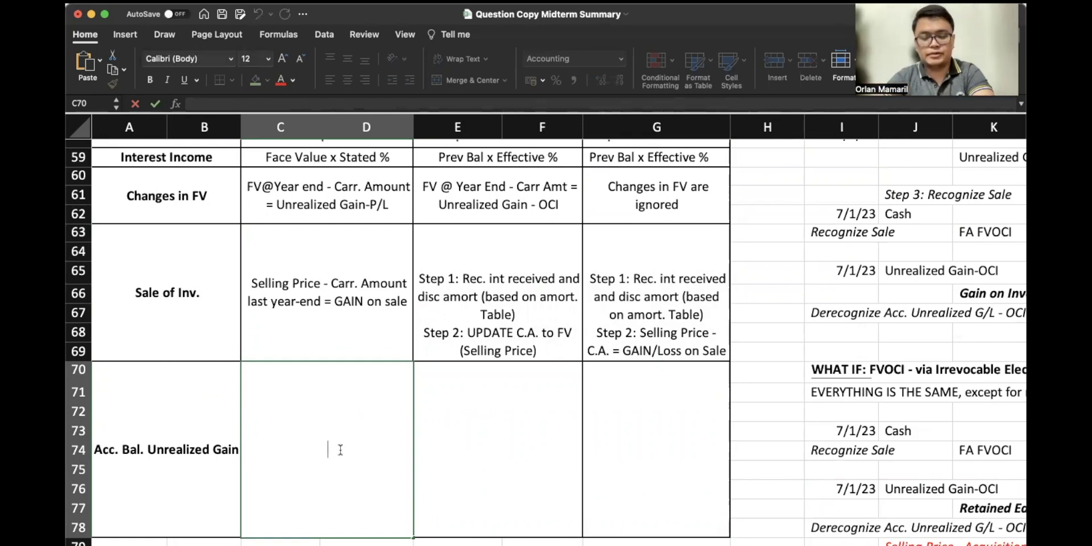
type("No accumul")
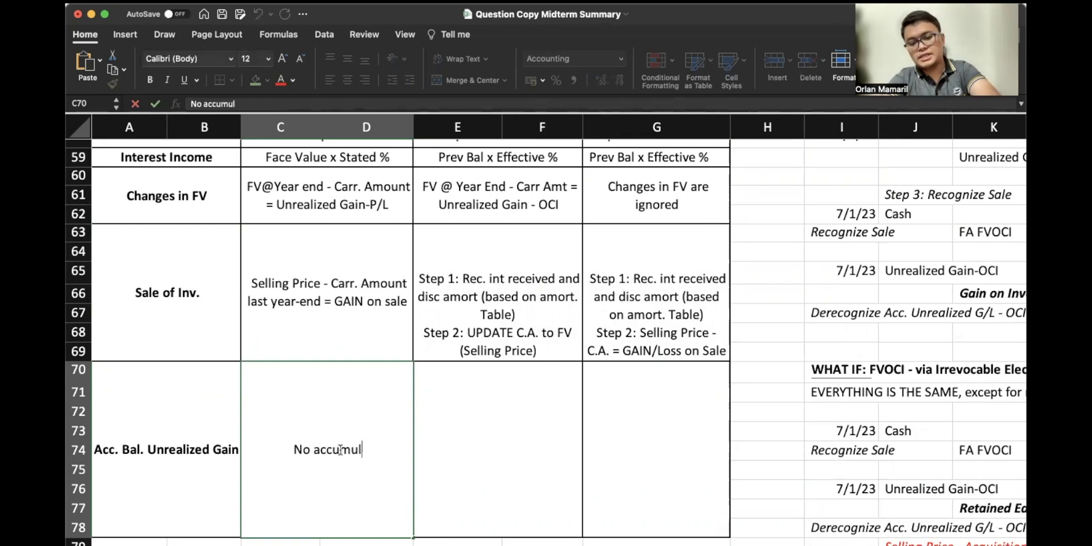
type("ated balance")
key("Tab")
Step: Enter "Changes in FV are ignored" under Amortized Cost in the Acc. Bal. Unrealized Gain row
key("Tab")
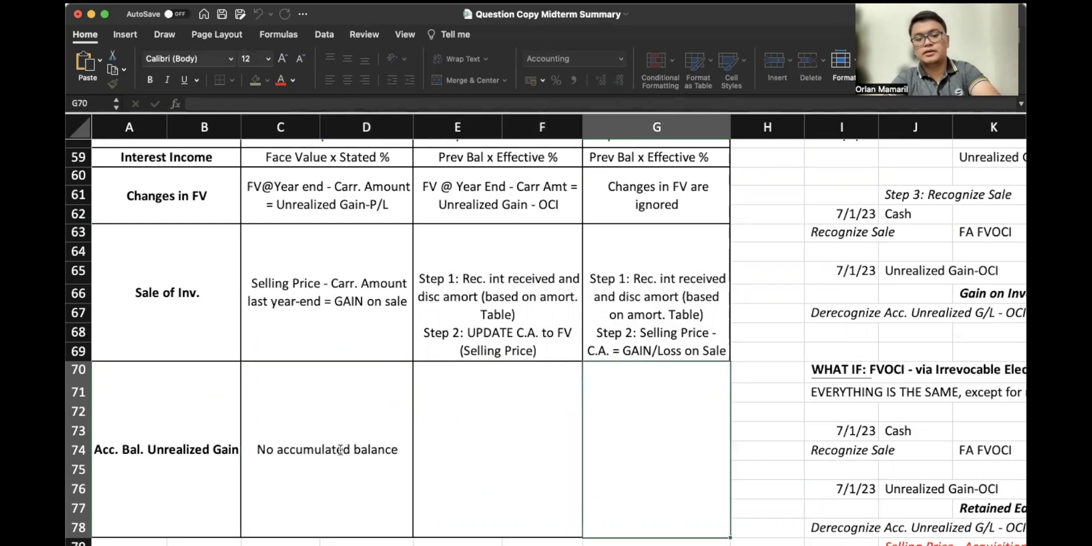
type("Changes ")
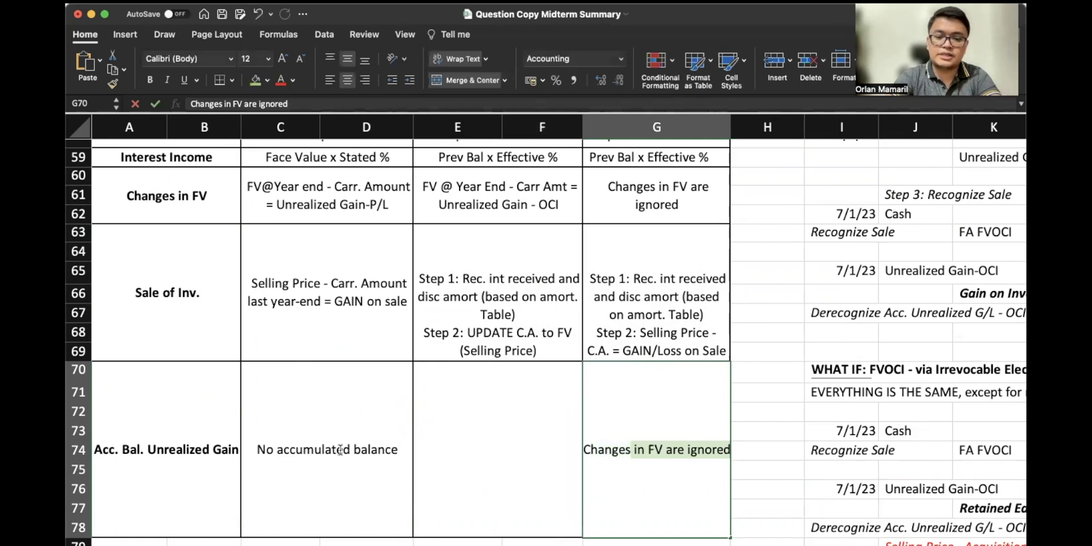
type("in FV are ignored")
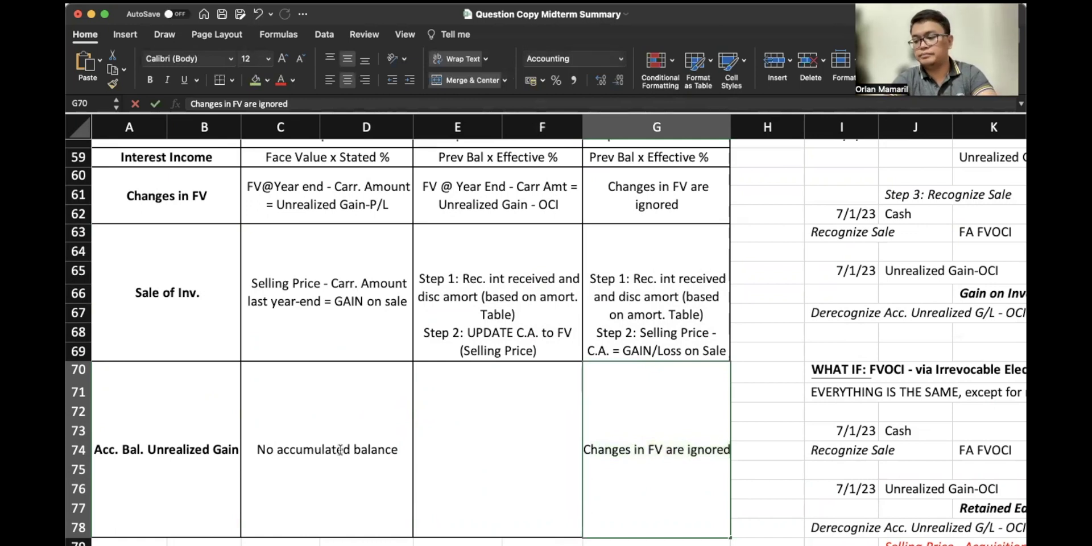
key("Return")
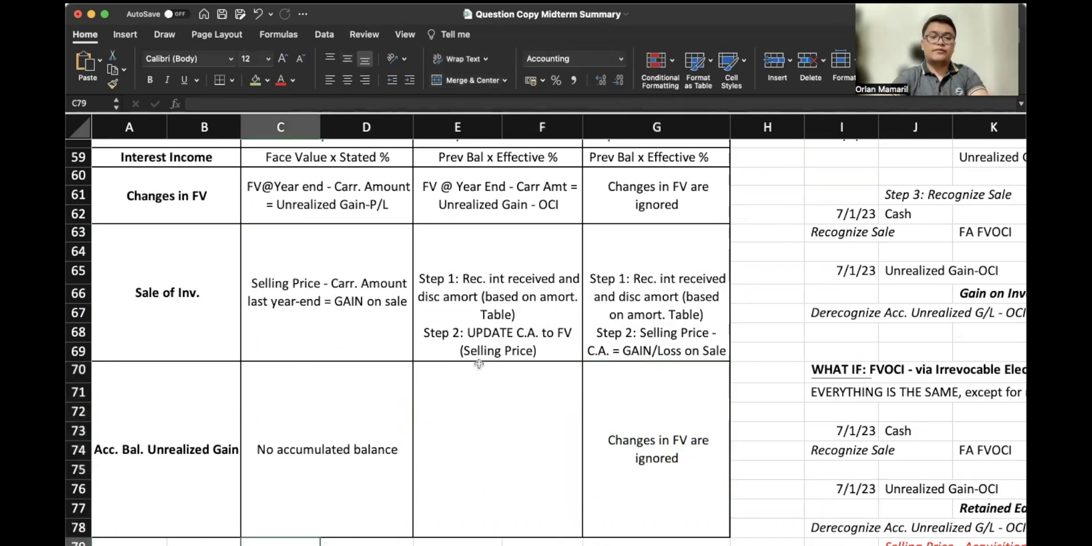
Step: Write "if Mandatory: Sale - Acq Cost = GAIN" under FVOCI in the Acc. Bal. Unrealized Gain row
scroll(478, 364, "up", 3)
scroll(479, 364, "down", 2)
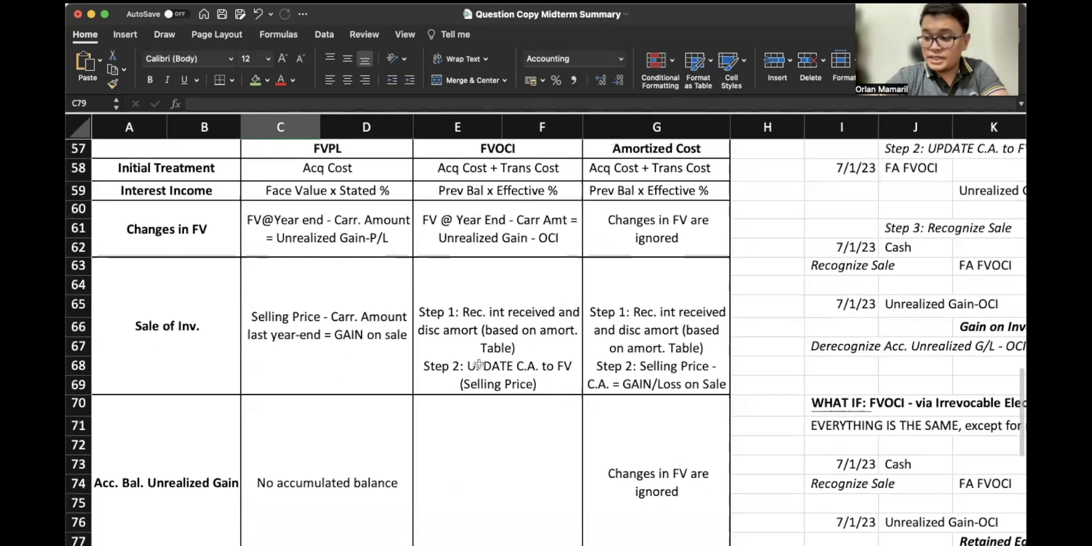
left_click(545, 452)
type("if Mandat")
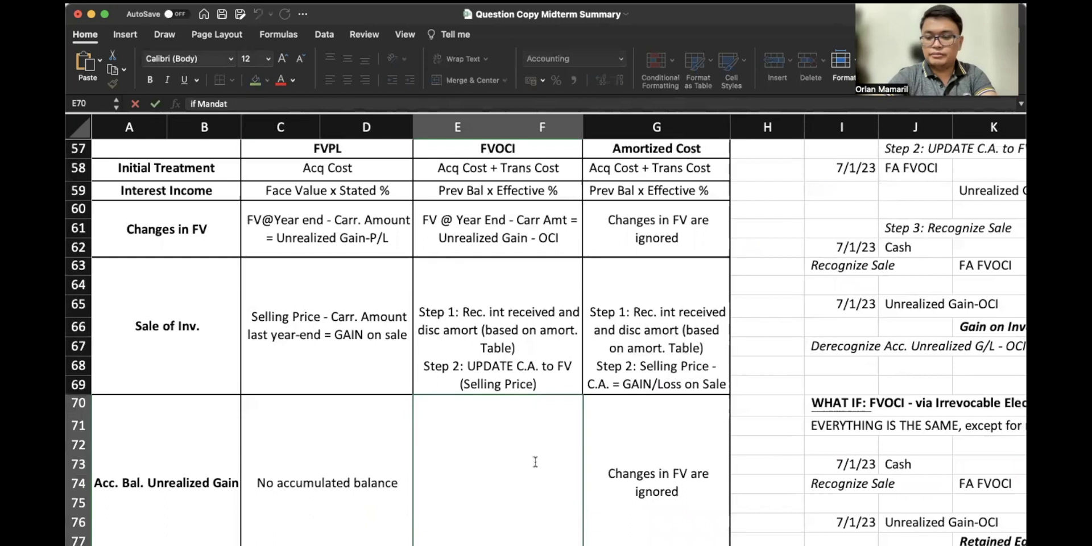
type("ory: Sale")
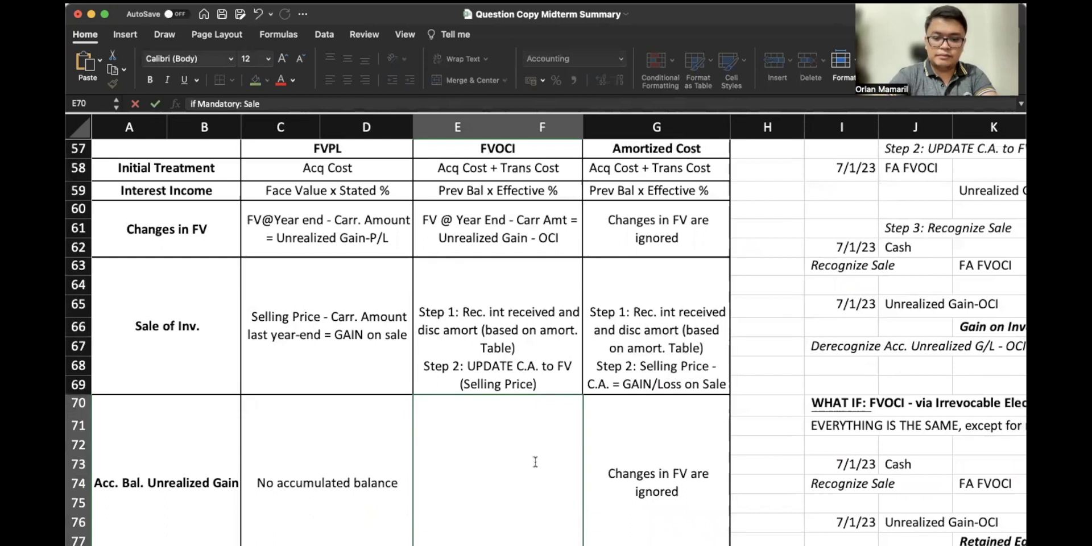
type(" - Acq Cost")
key("BackSpace")
key("BackSpace")
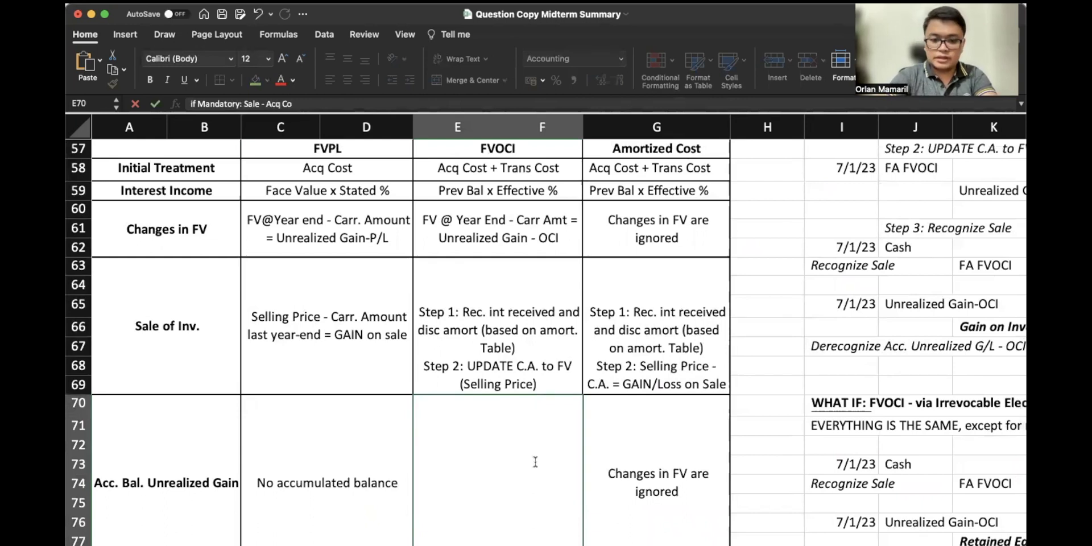
type("=")
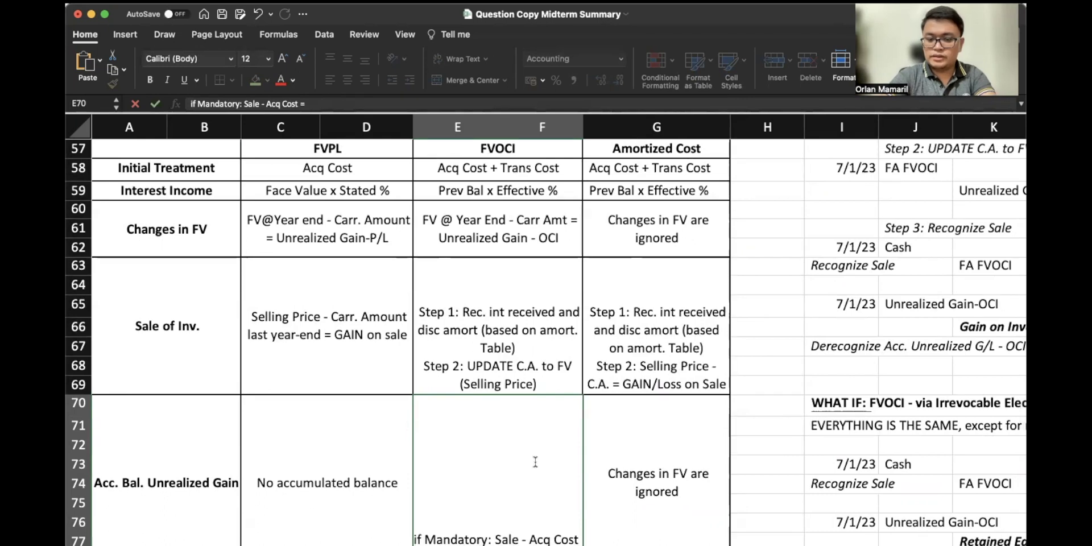
type(" GAIN")
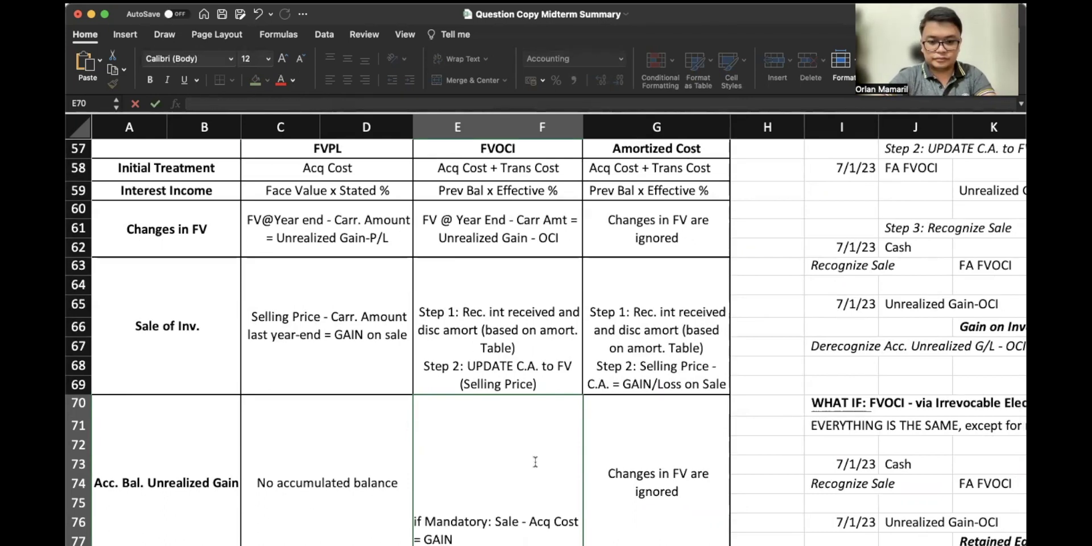
Step: Add the lines "Dr. Unrealized Gain-OCI" and "Cr. Gain on Investment" below the mandatory formula in the FVOCI Acc. Bal. Unrealized Gain cell
key("alt+Return")
type("Dr. U")
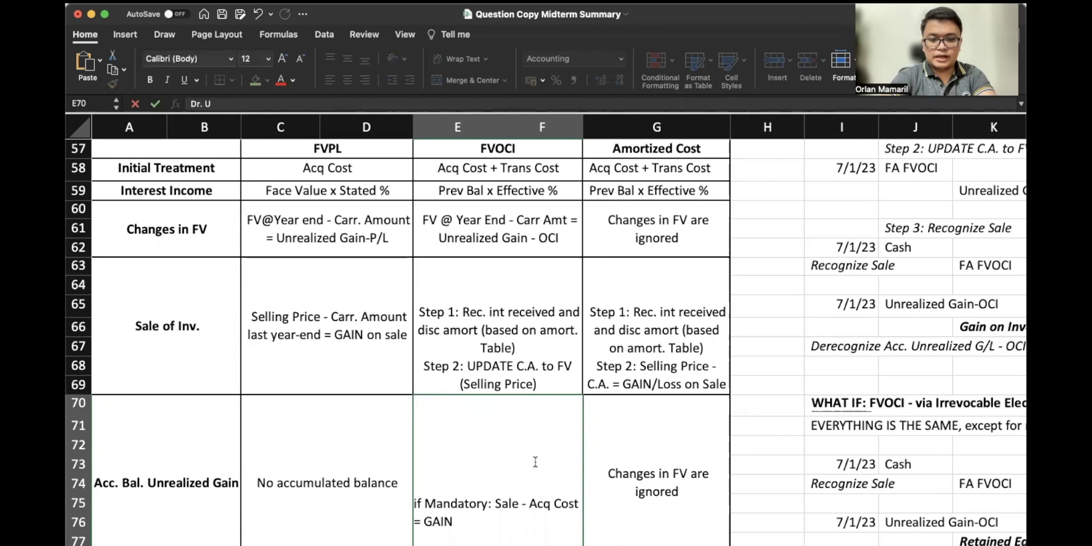
type("nrealized Gain-OCI")
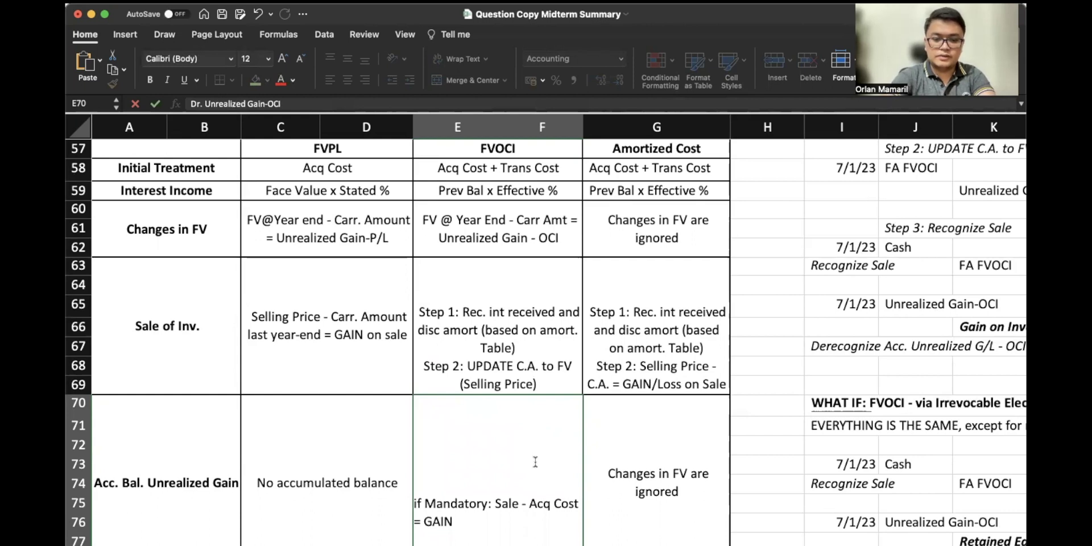
key("alt+Return")
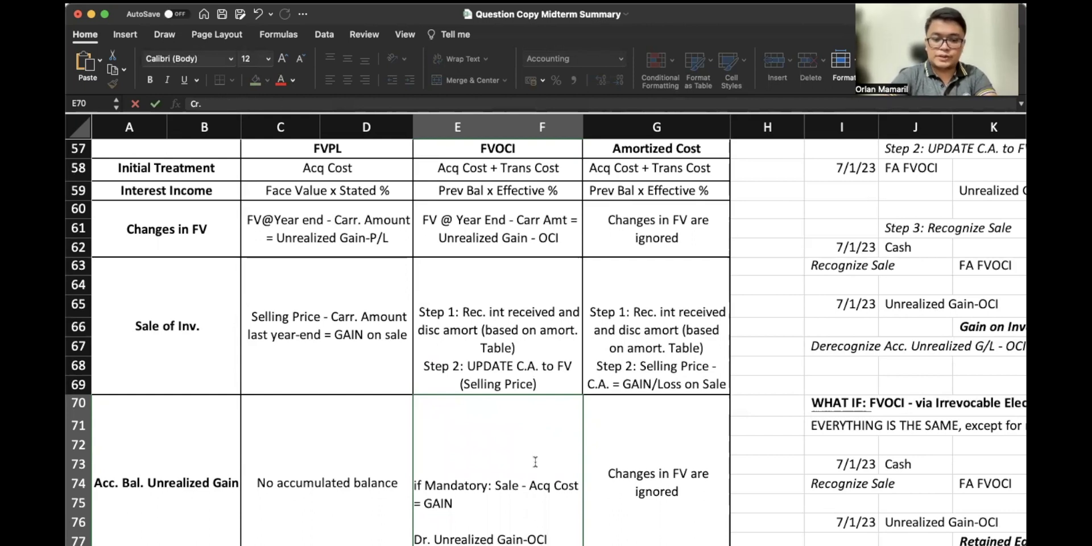
type("Cr. Gain on Investment")
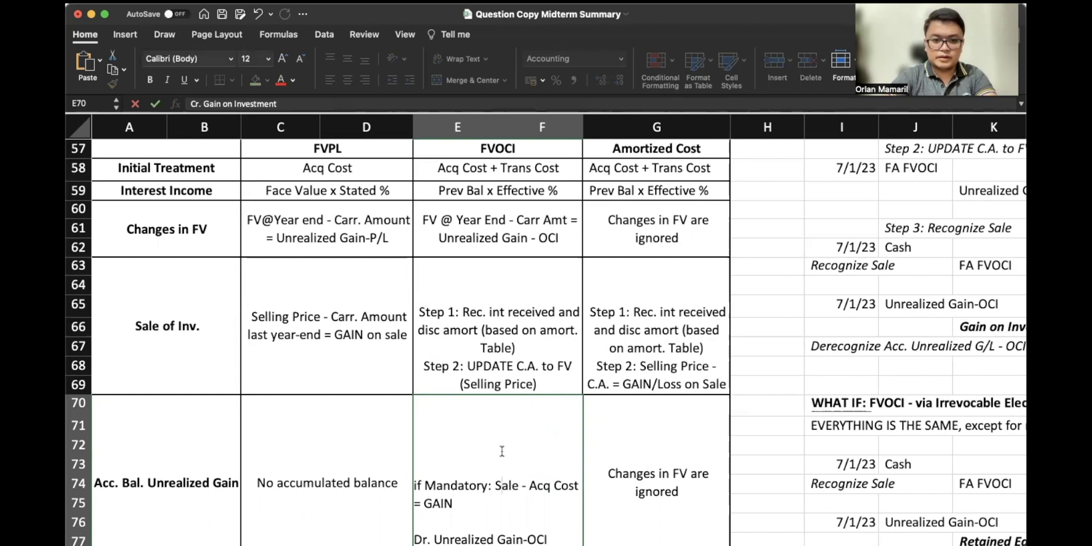
Step: Insert a "(Step 3)" line above the "if Mandatory" formula in the FVOCI Acc. Bal. Unrealized Gain cell
left_click(502, 452)
left_click(415, 486)
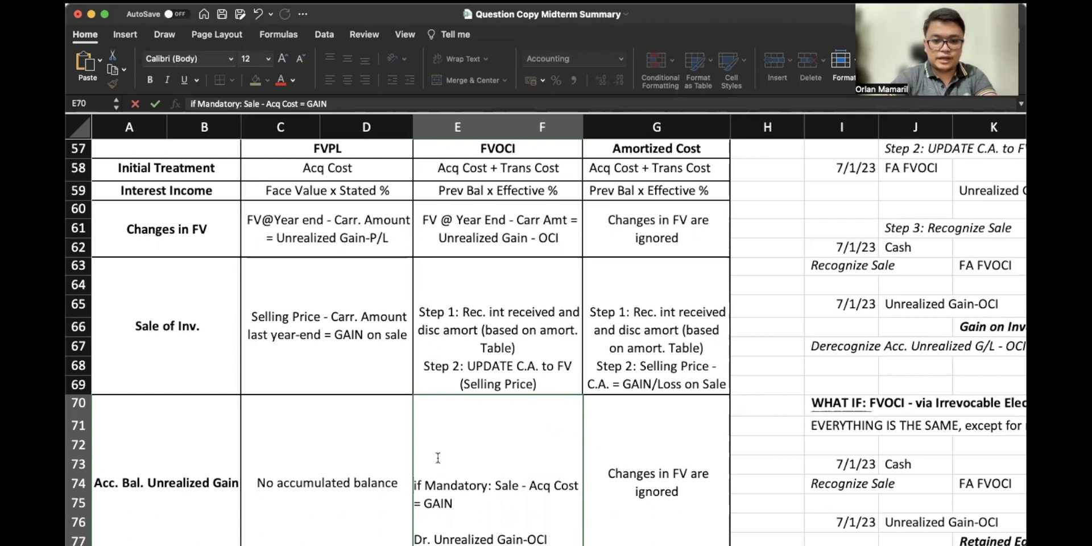
key("alt+Return")
key("Up")
type("Step 3)")
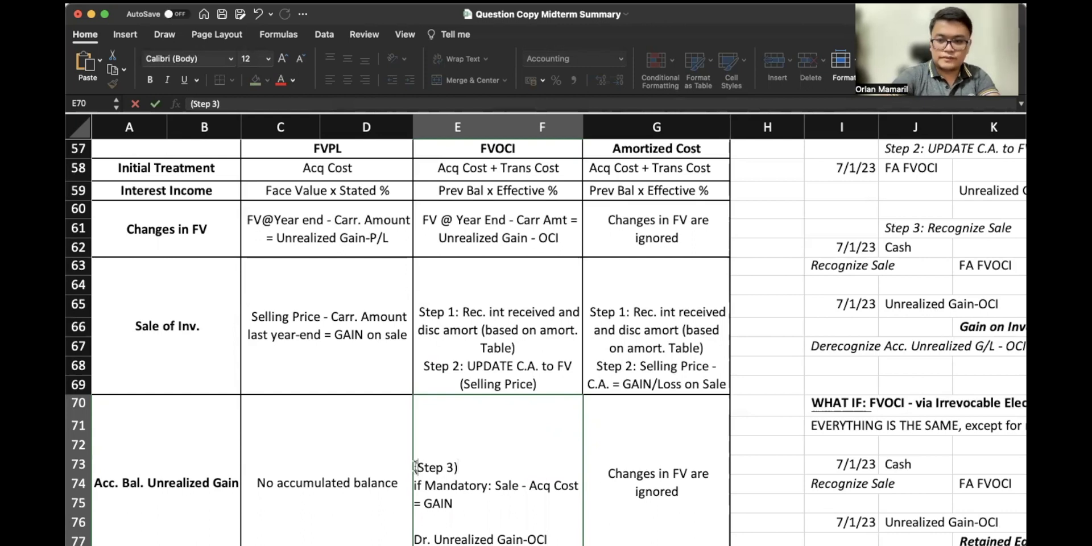
left_click(881, 427)
Step: Start an irrevocable election note below the mandatory entry in the FVOCI cell, reading "if Irre. Election: Sale - Acq Cost ="
scroll(880, 426, "right", 5)
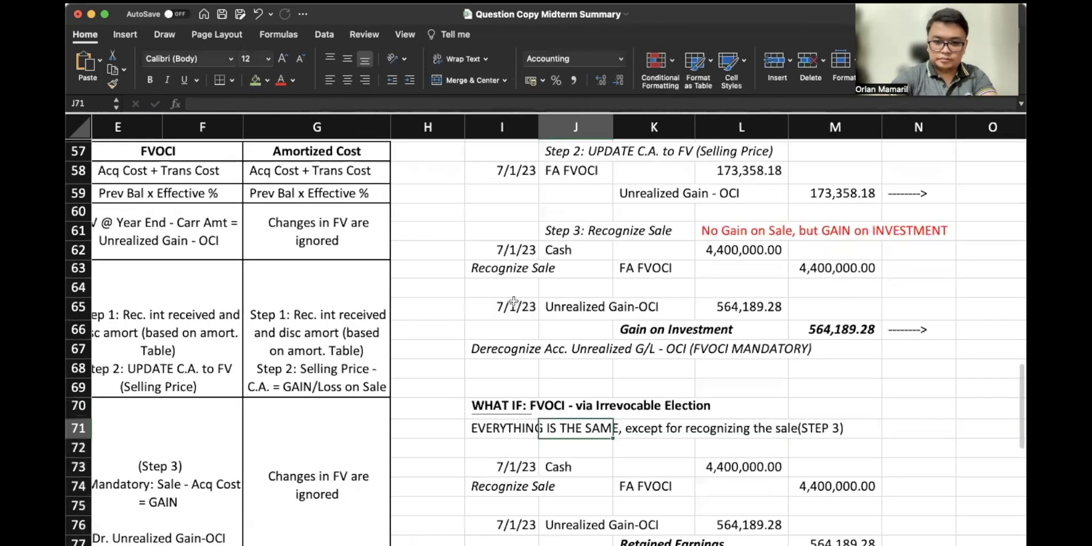
left_click_drag(512, 305, 827, 353)
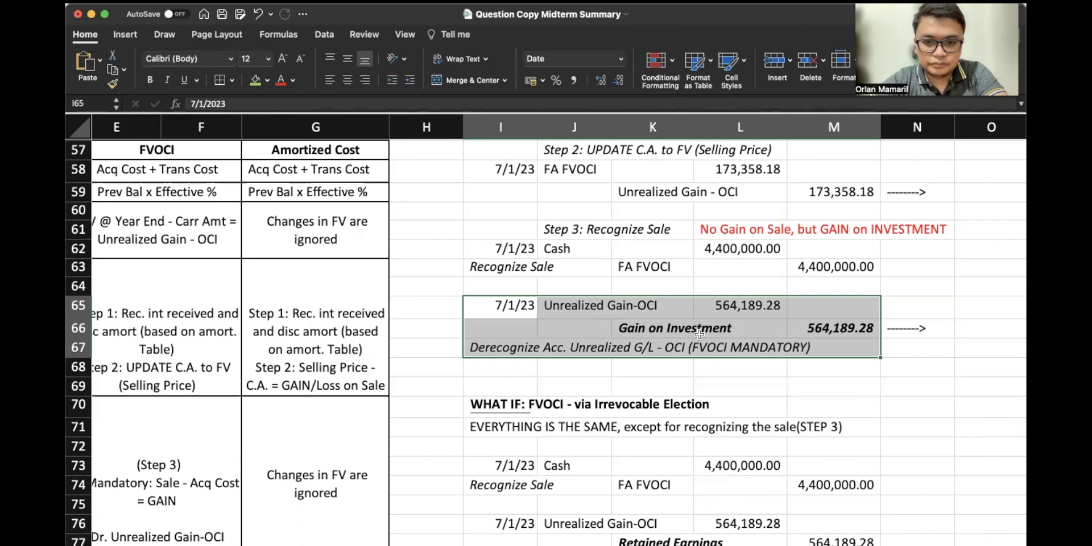
scroll(699, 334, "down", 4)
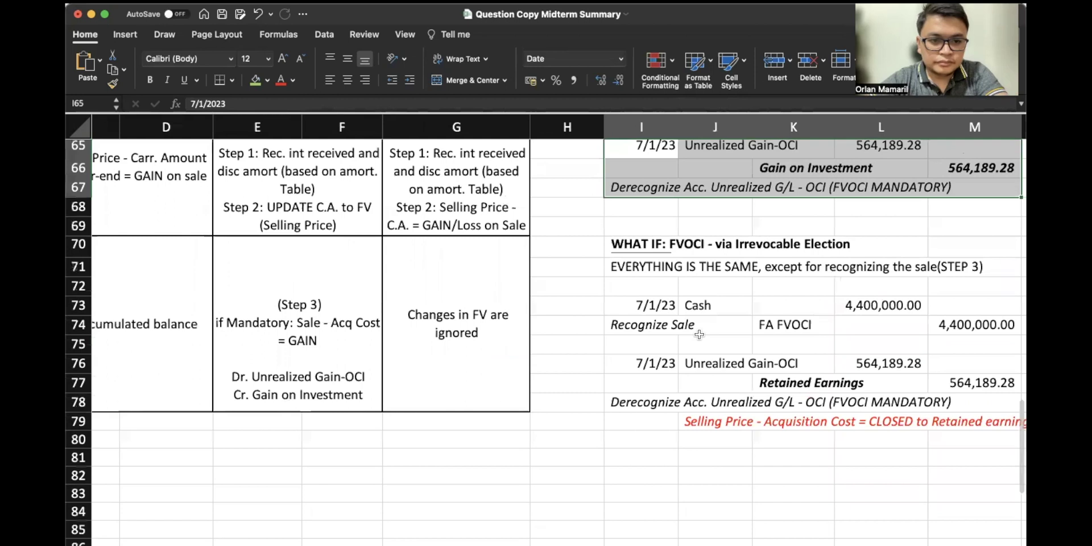
double_click(284, 374)
left_click(373, 397)
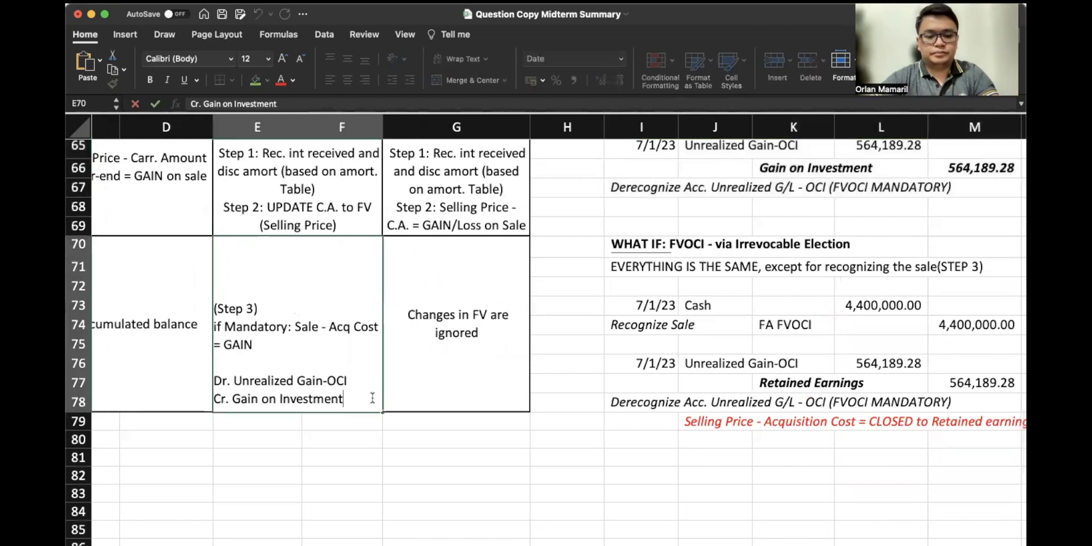
key("alt+Return")
key("alt+Return")
type("if")
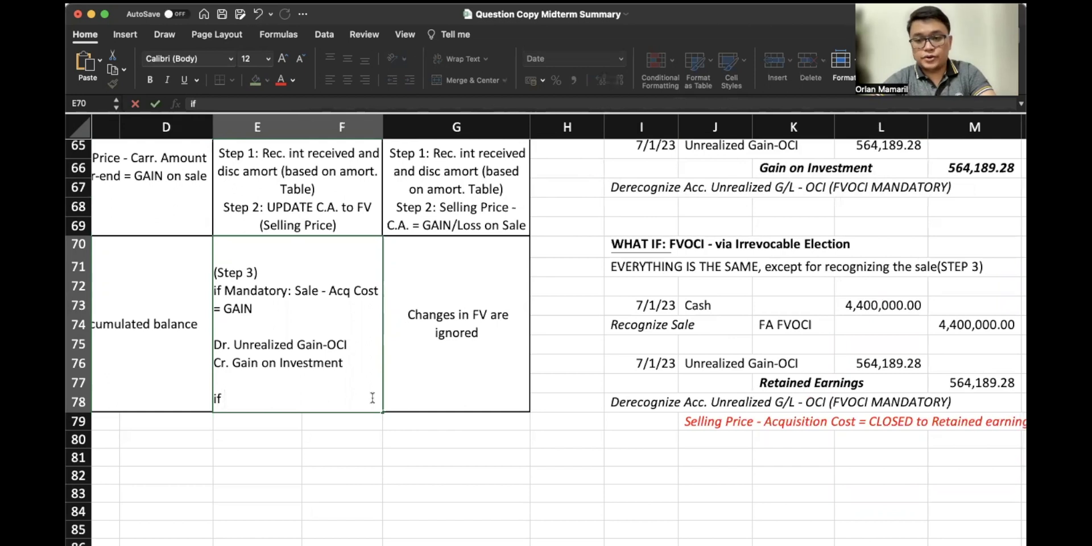
type(" Irr")
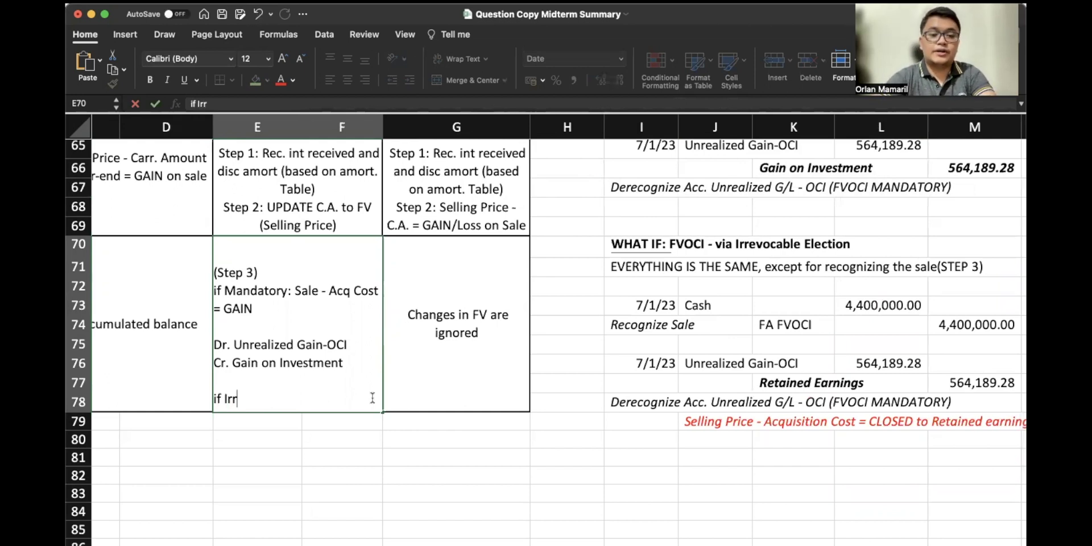
type("e. Elec")
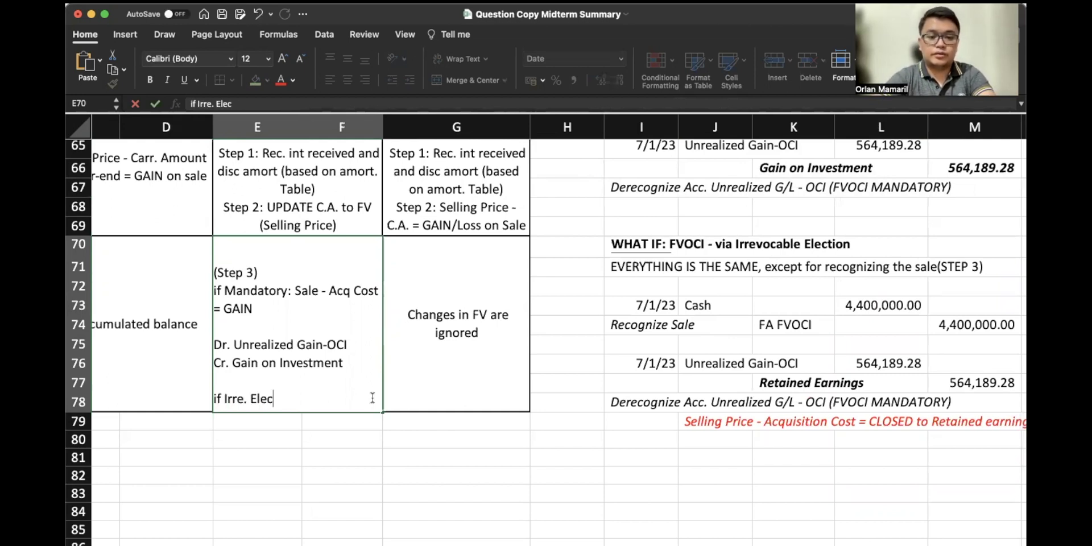
type("tion:")
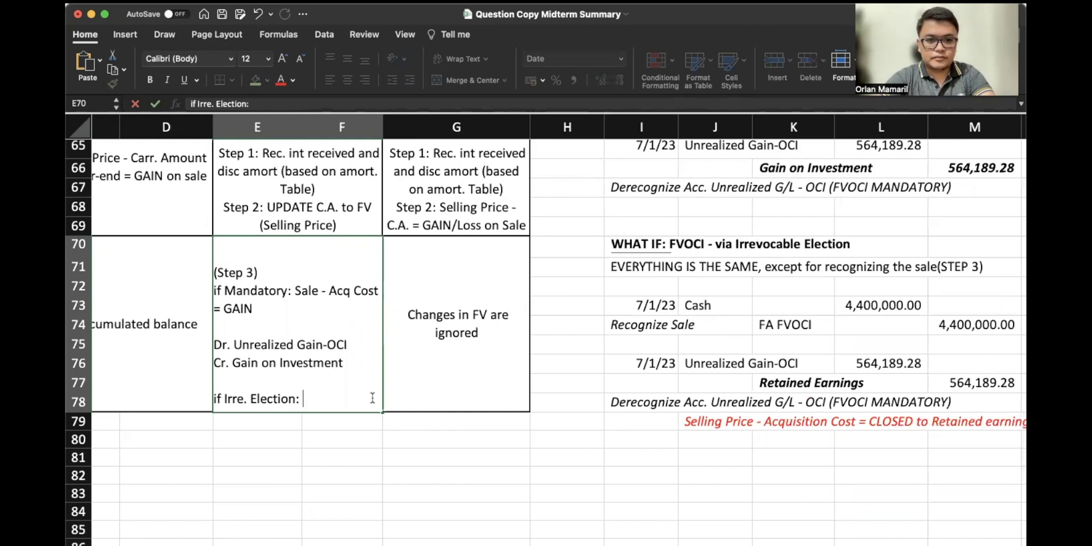
type(" Sa")
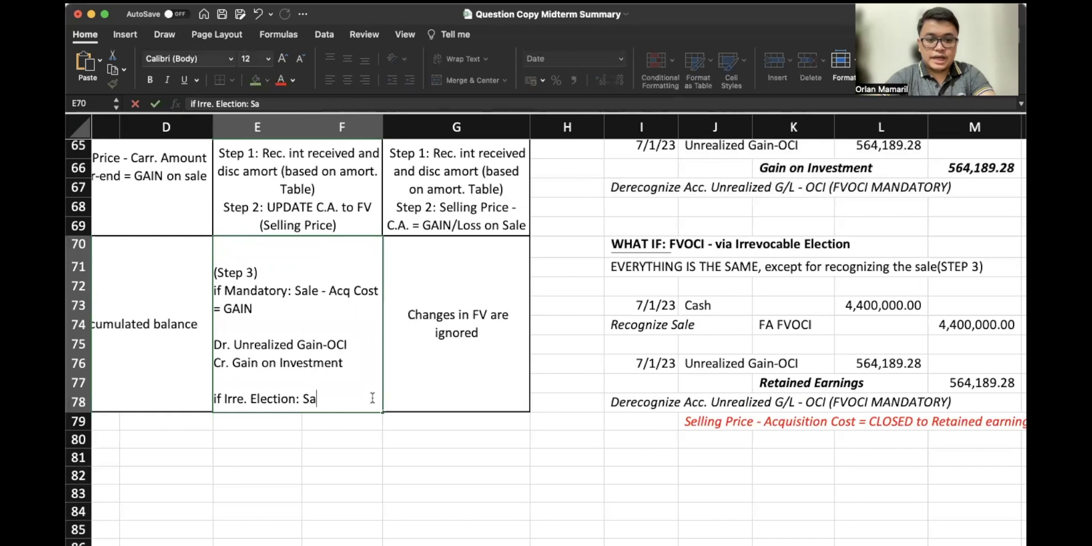
type("le - Acq Cost =")
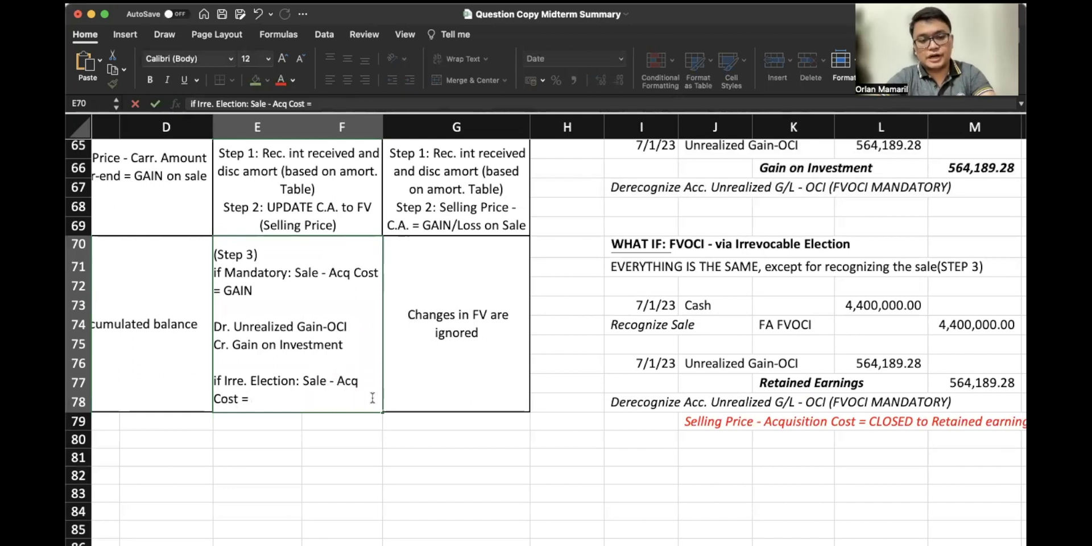
Step: Append "(increase Net income)" after GAIN in the FVOCI cell's mandatory formula
left_click(301, 295)
type("(")
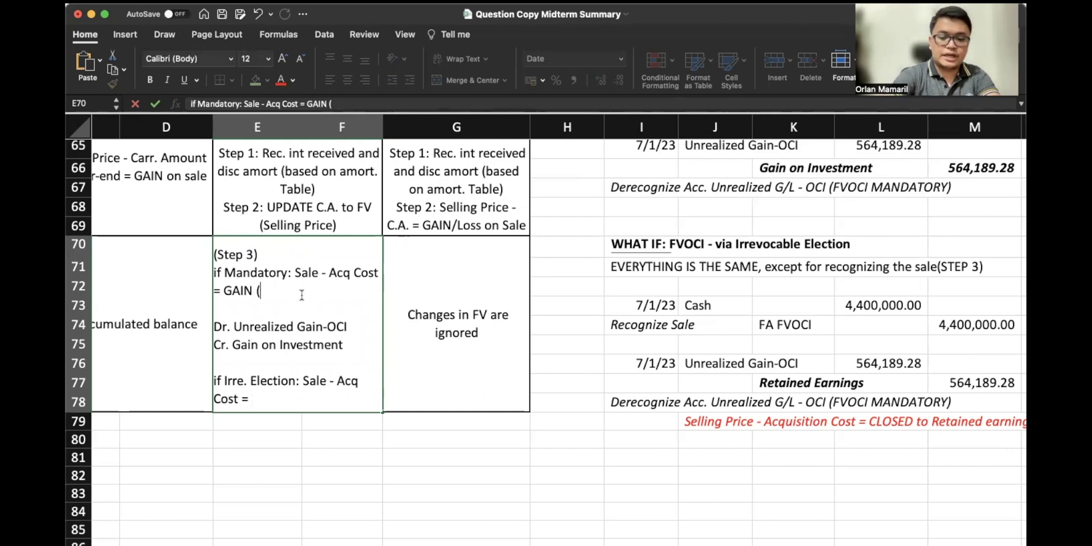
type("increase N")
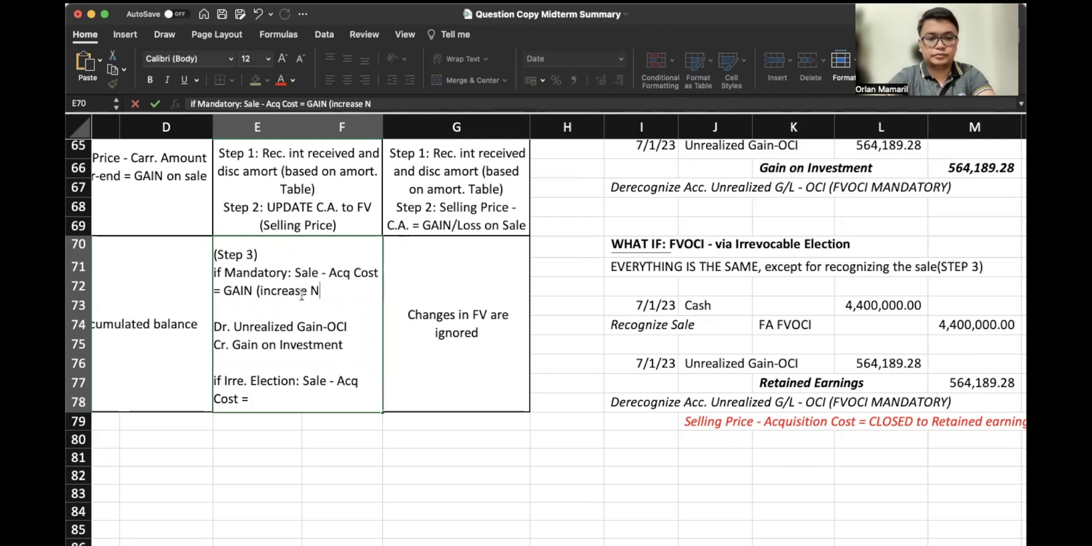
type("et income)")
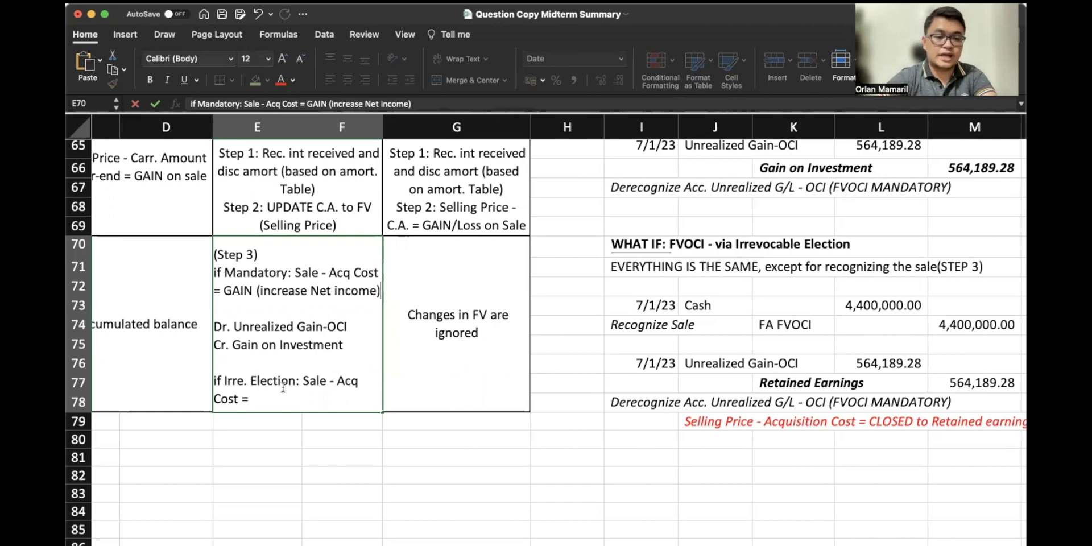
Step: Complete the irrevocable election formula in the FVOCI cell with "closed to Ret. Earn."
left_click(282, 400)
type("clos")
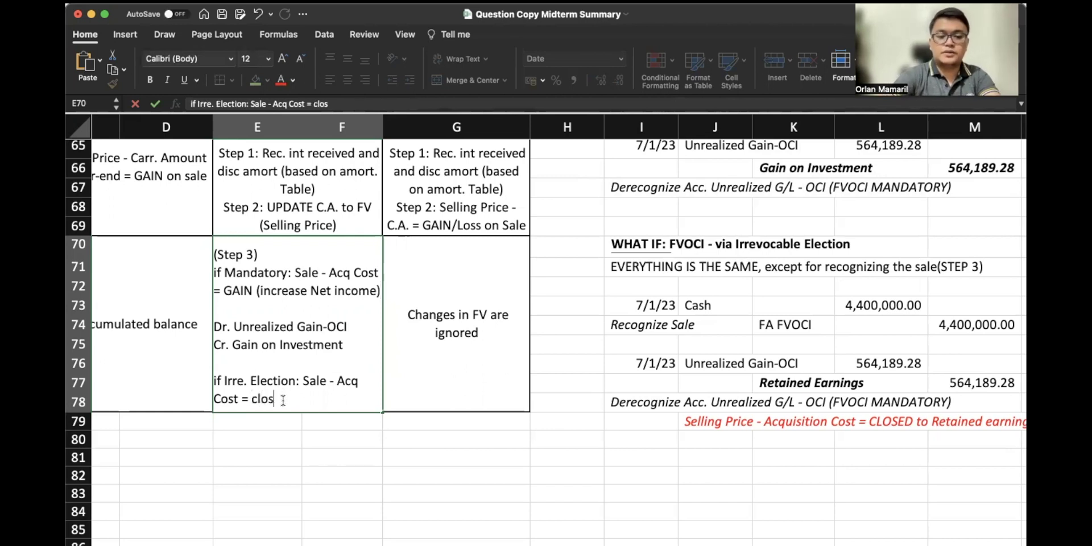
type("ed to Ret. Earn.")
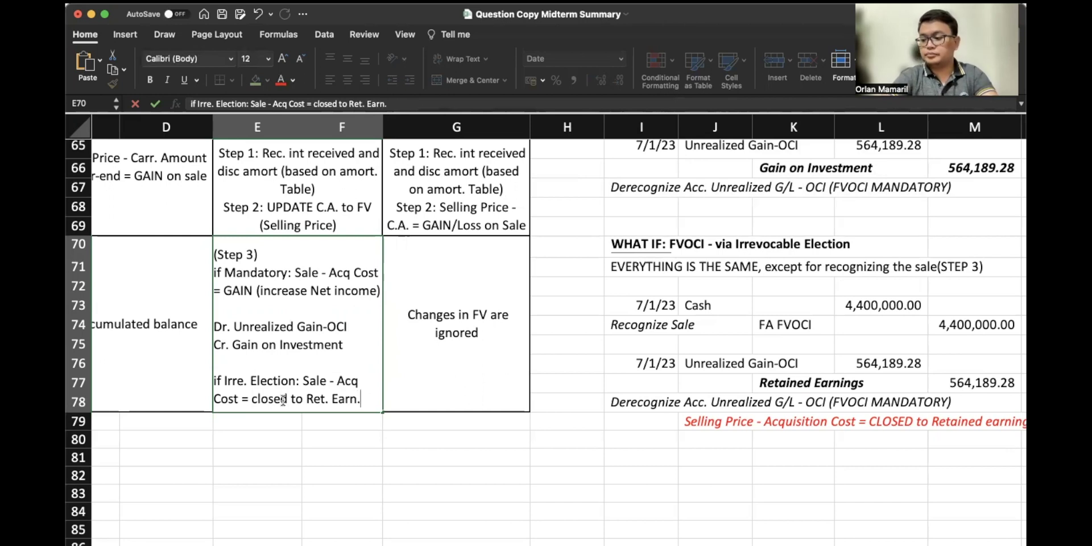
Step: Add the lines "Dr. Unrealized Gain-OCI" and "Cr. Retained Earnings" below the irrevocable election formula in the FVOCI cell
key("ctrl+alt+Return")
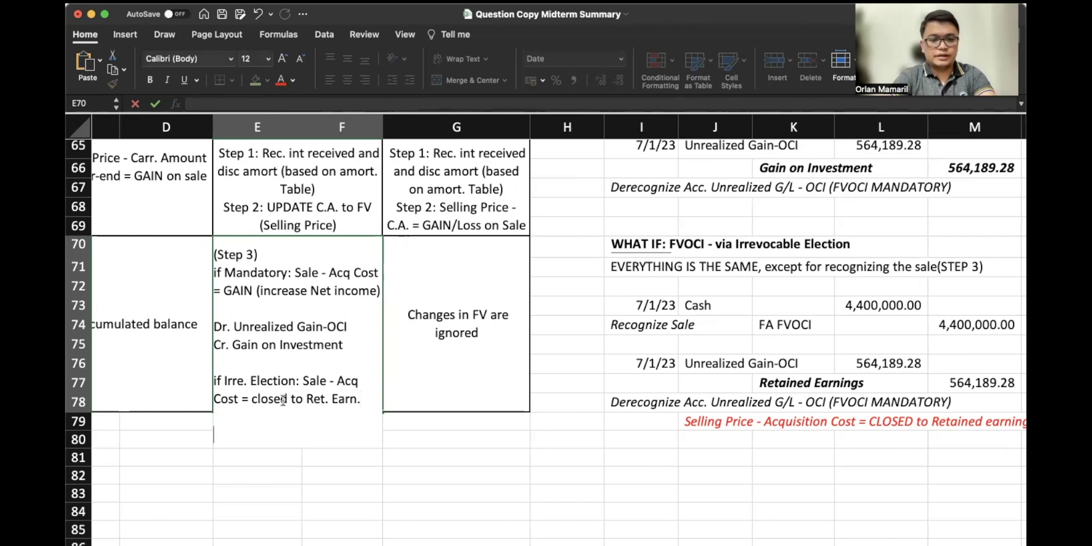
type("Dr. Unrea")
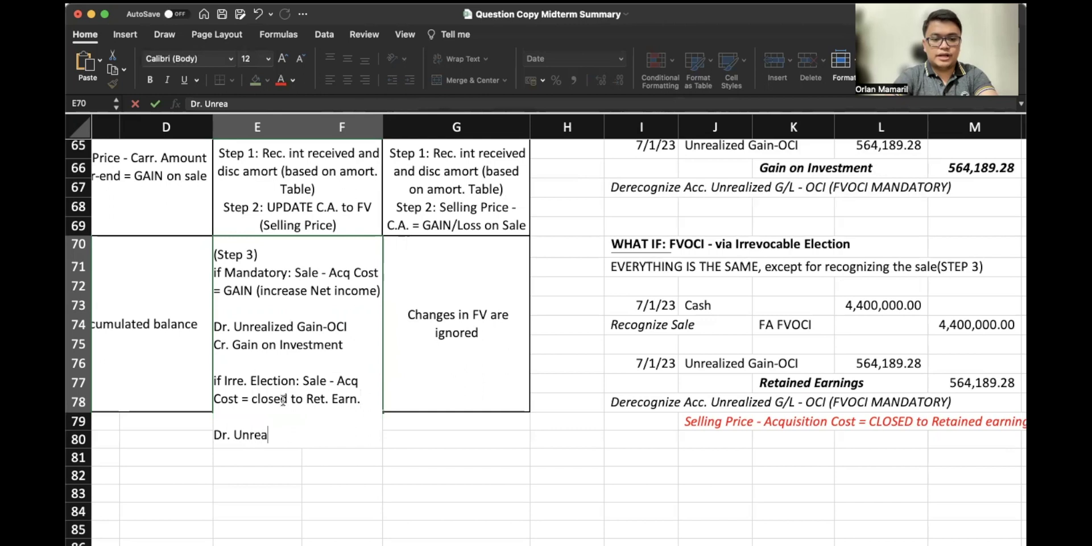
type("lized Gain-OCI")
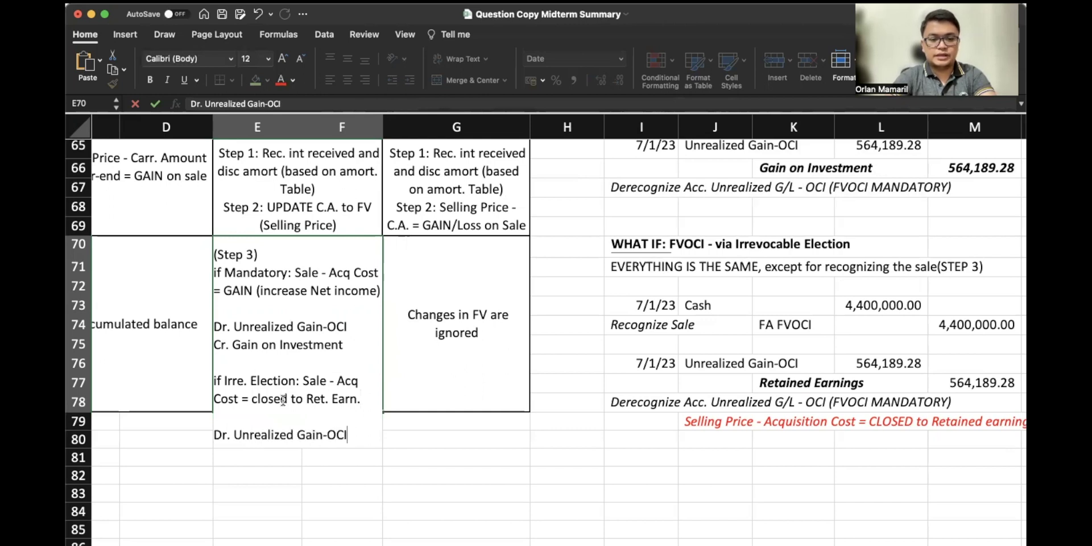
key("ctrl+alt+Return")
type("Cr. Retain")
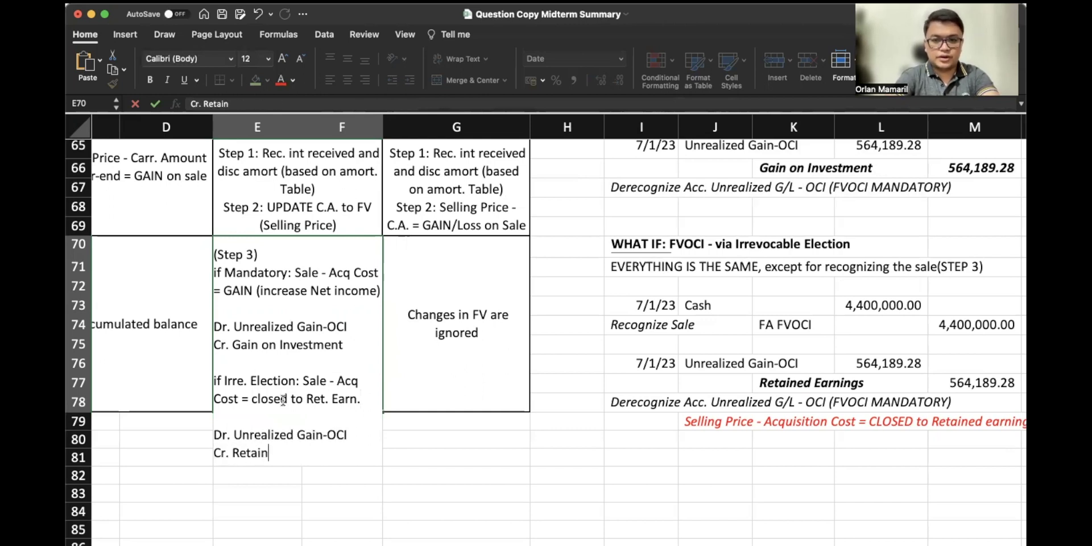
type("ed Earnings")
key("Return")
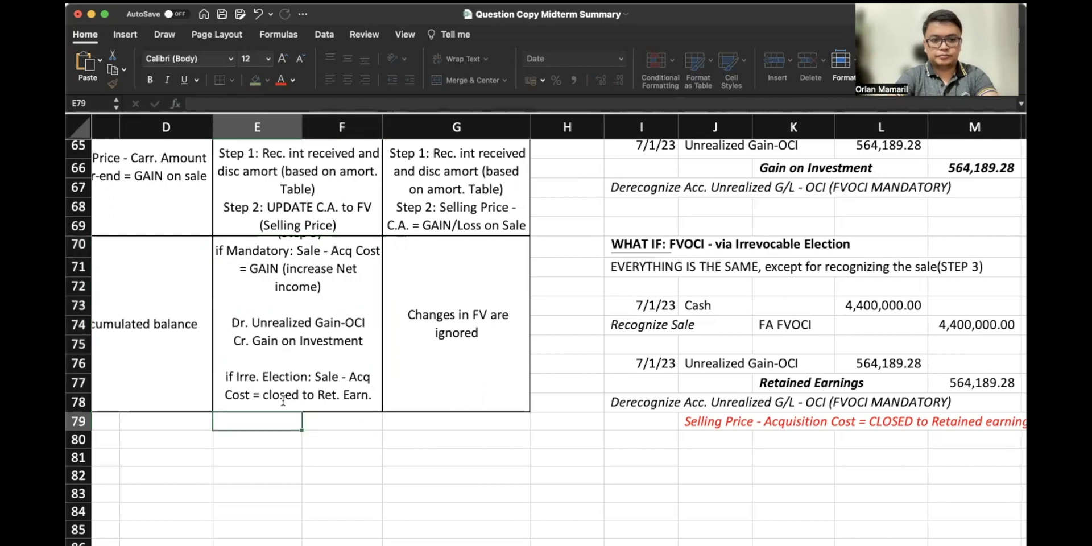
Step: Increase the height of row 78 to make room for the FVOCI cell's Retained Earnings entry
left_click_drag(79, 412, 78, 465)
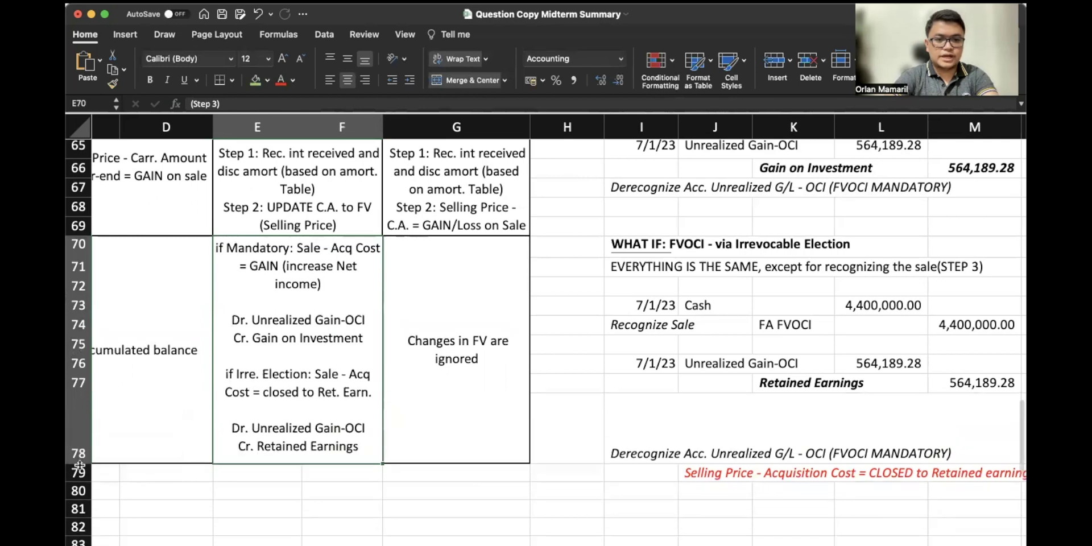
scroll(353, 374, "left", 5)
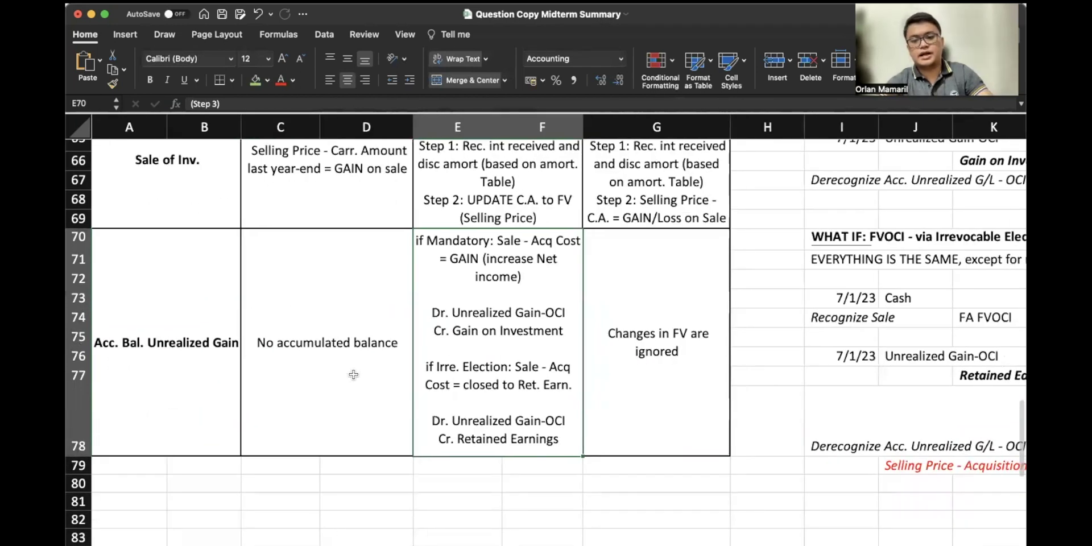
scroll(353, 374, "up", 4)
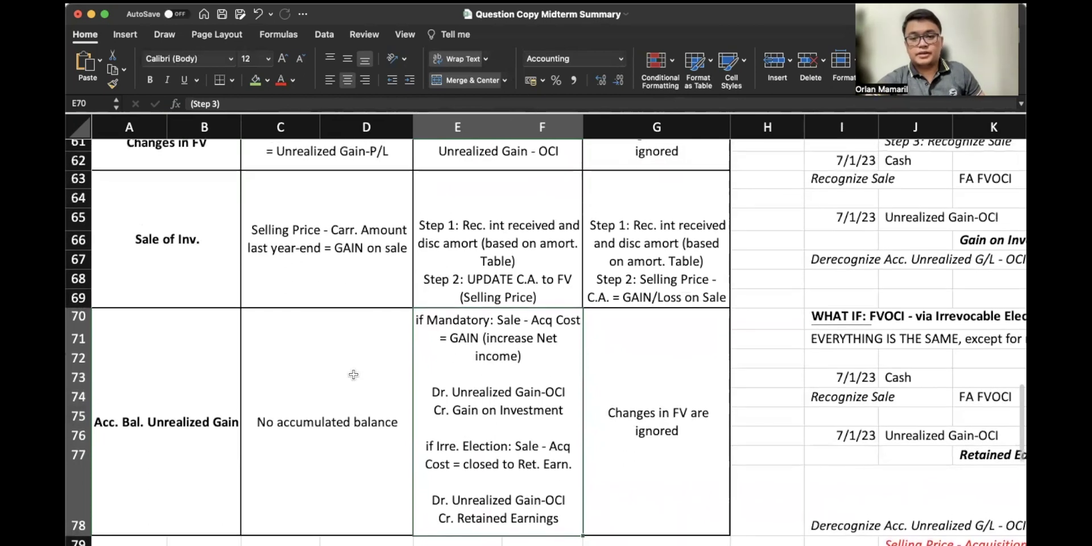
scroll(354, 374, "up", 1)
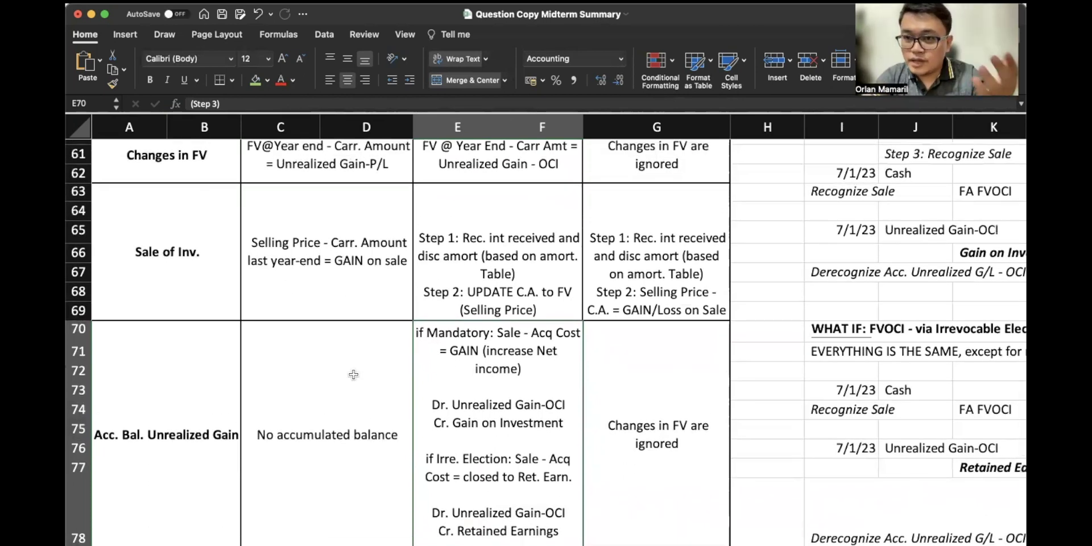